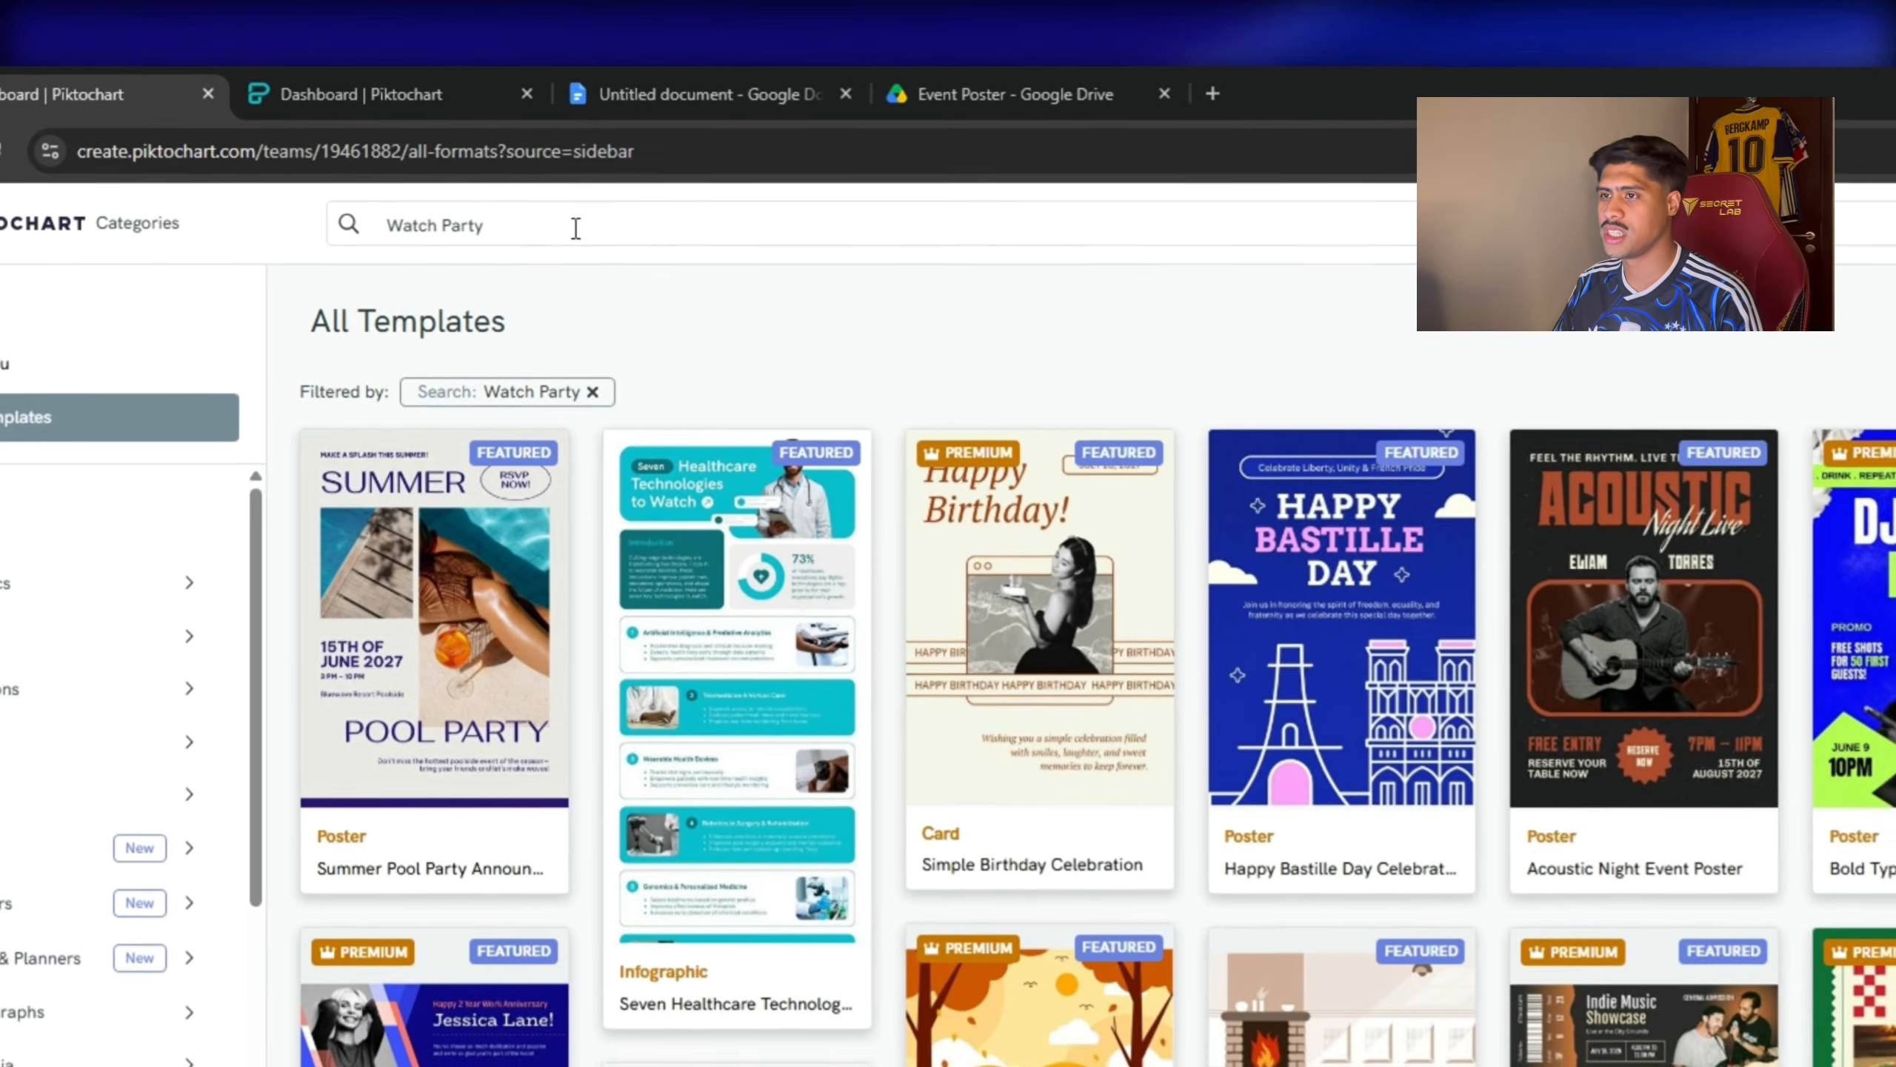
# Open the Bold Typography DJ Night Party poster template preview from the Watch Party search results.
pyautogui.click(497, 194)
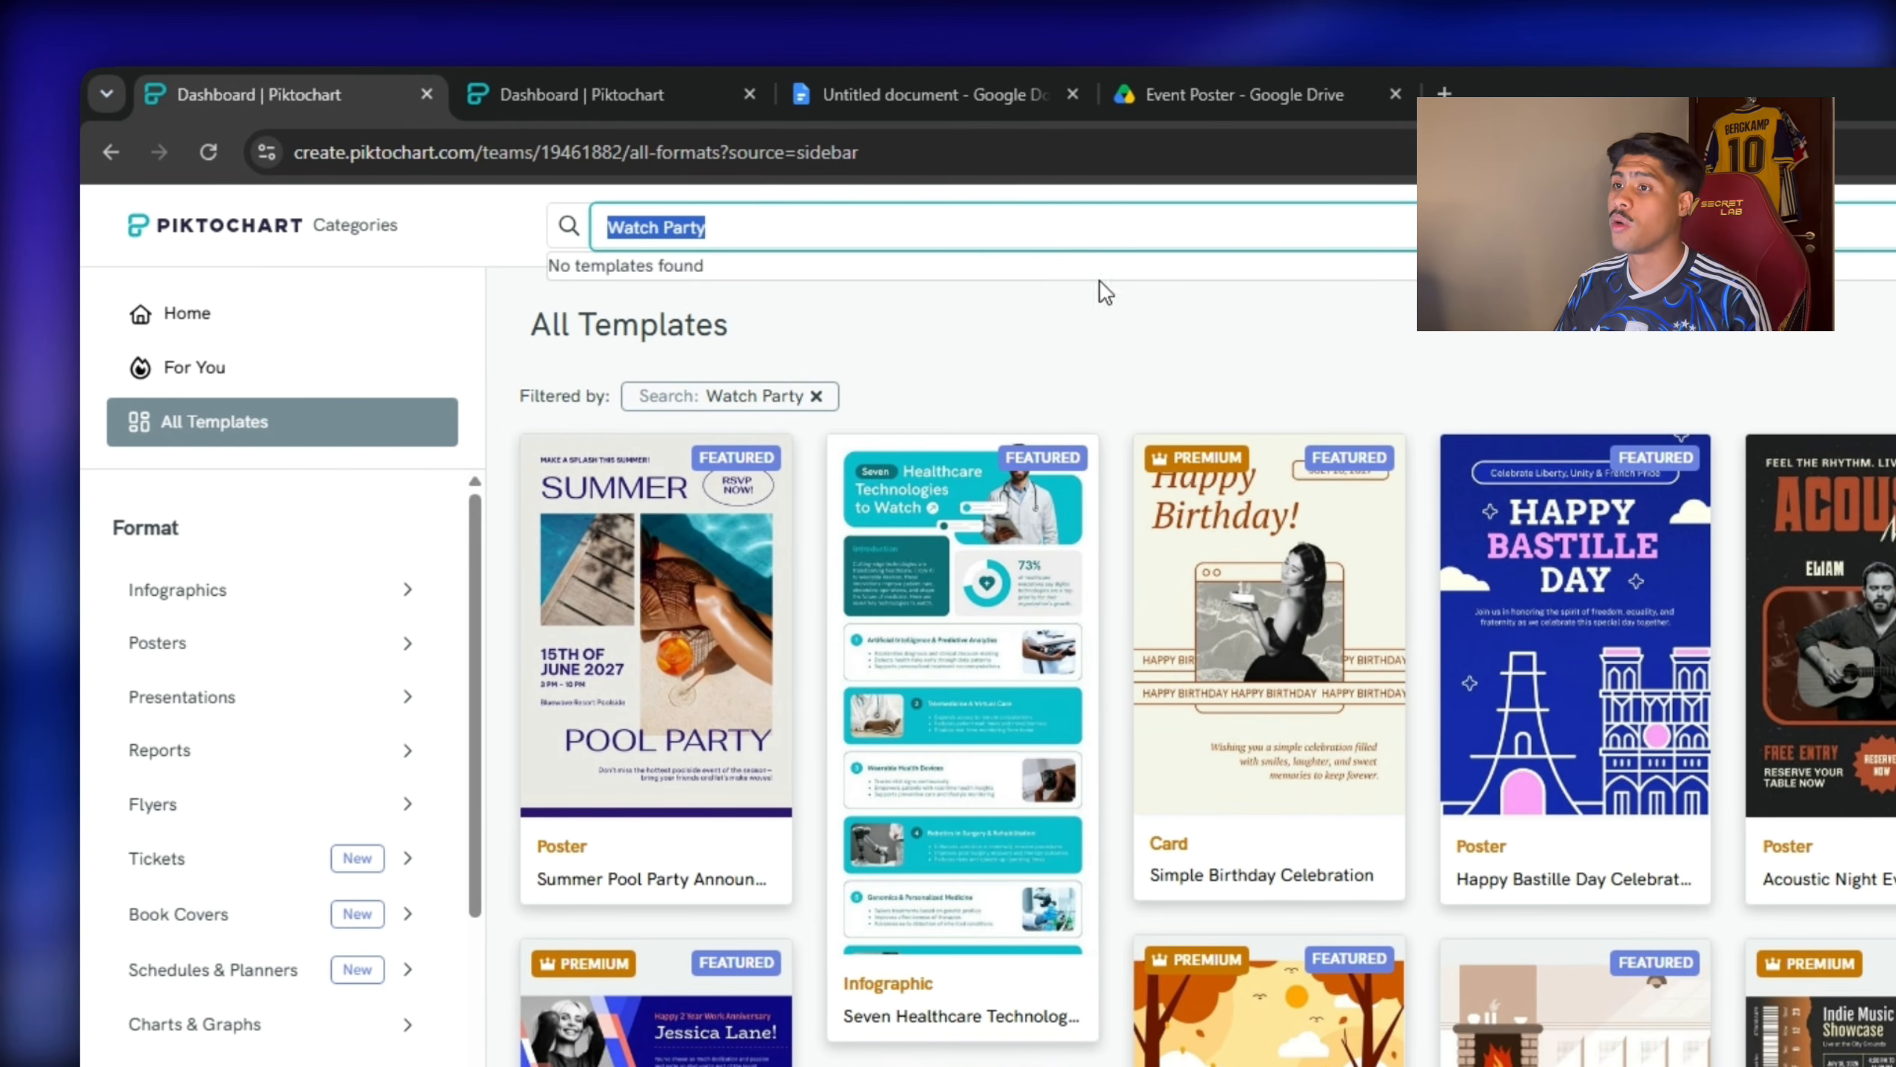
pyautogui.click(817, 226)
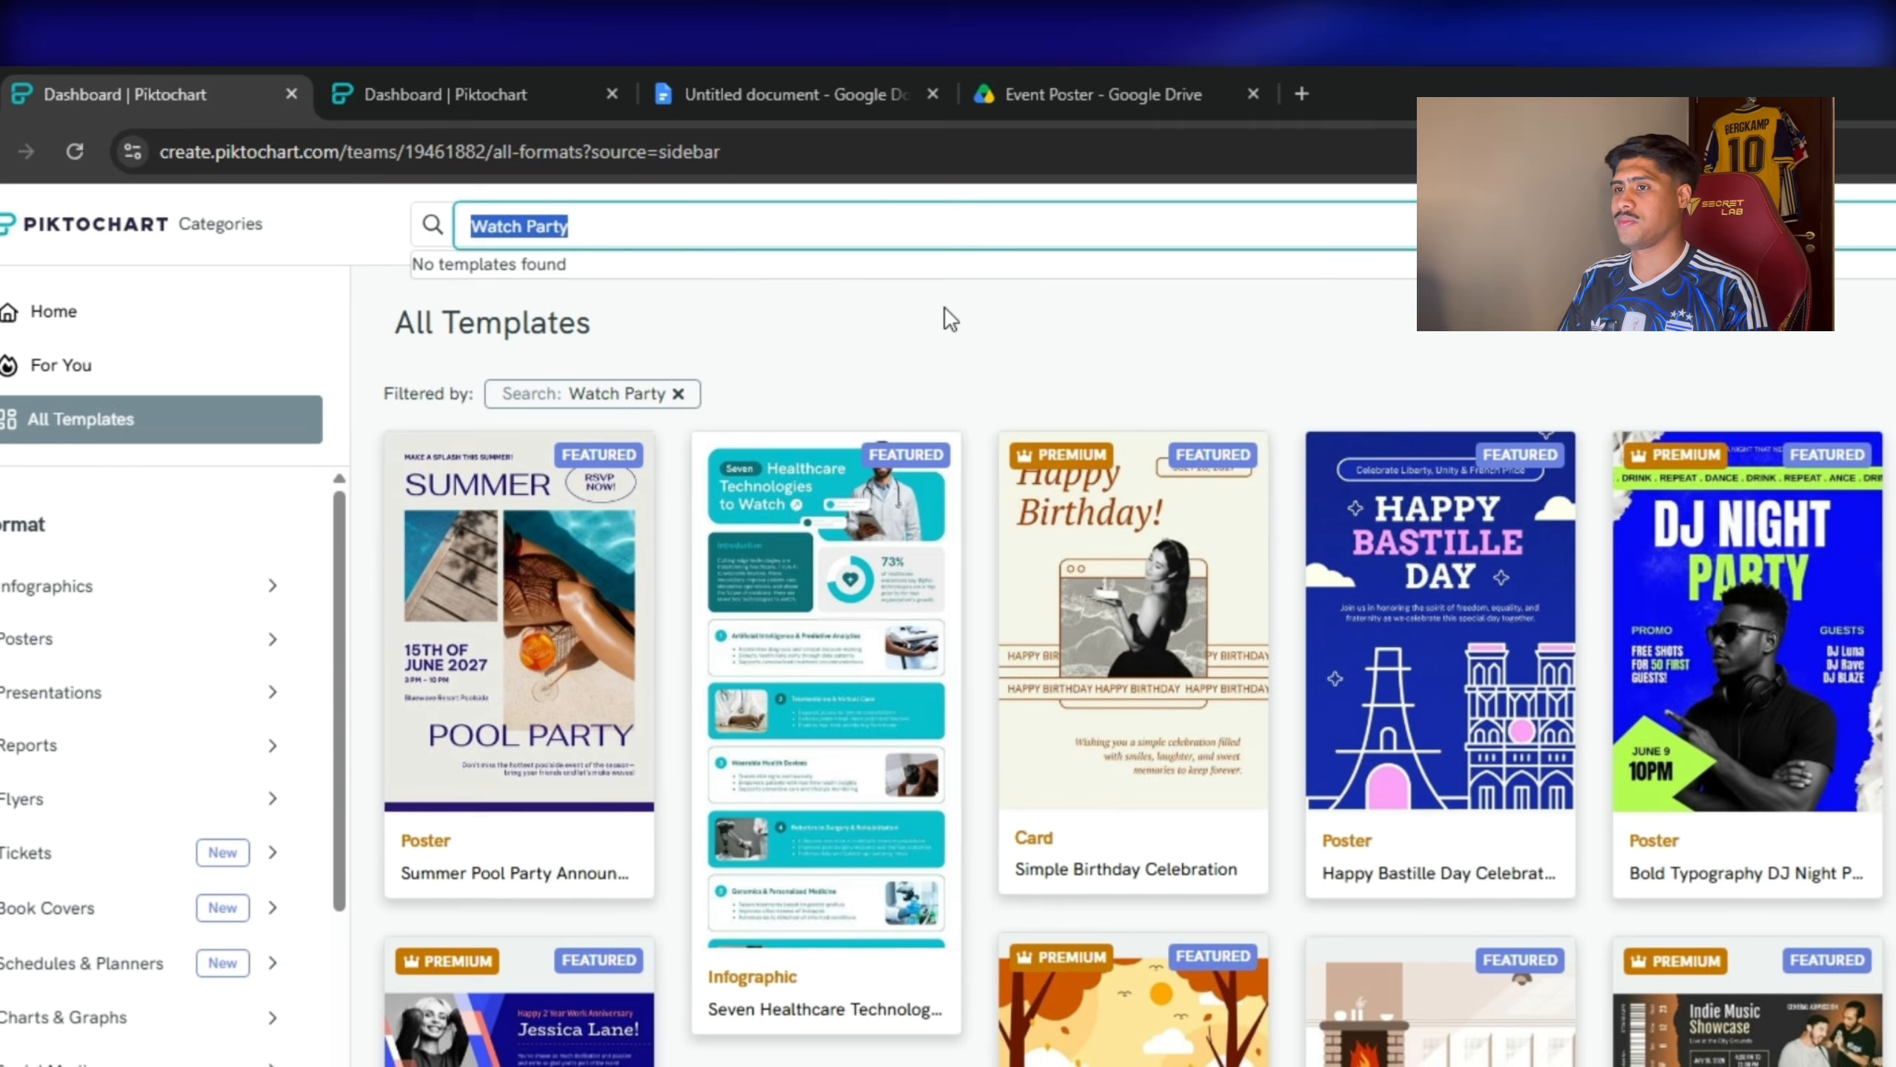
pyautogui.click(874, 281)
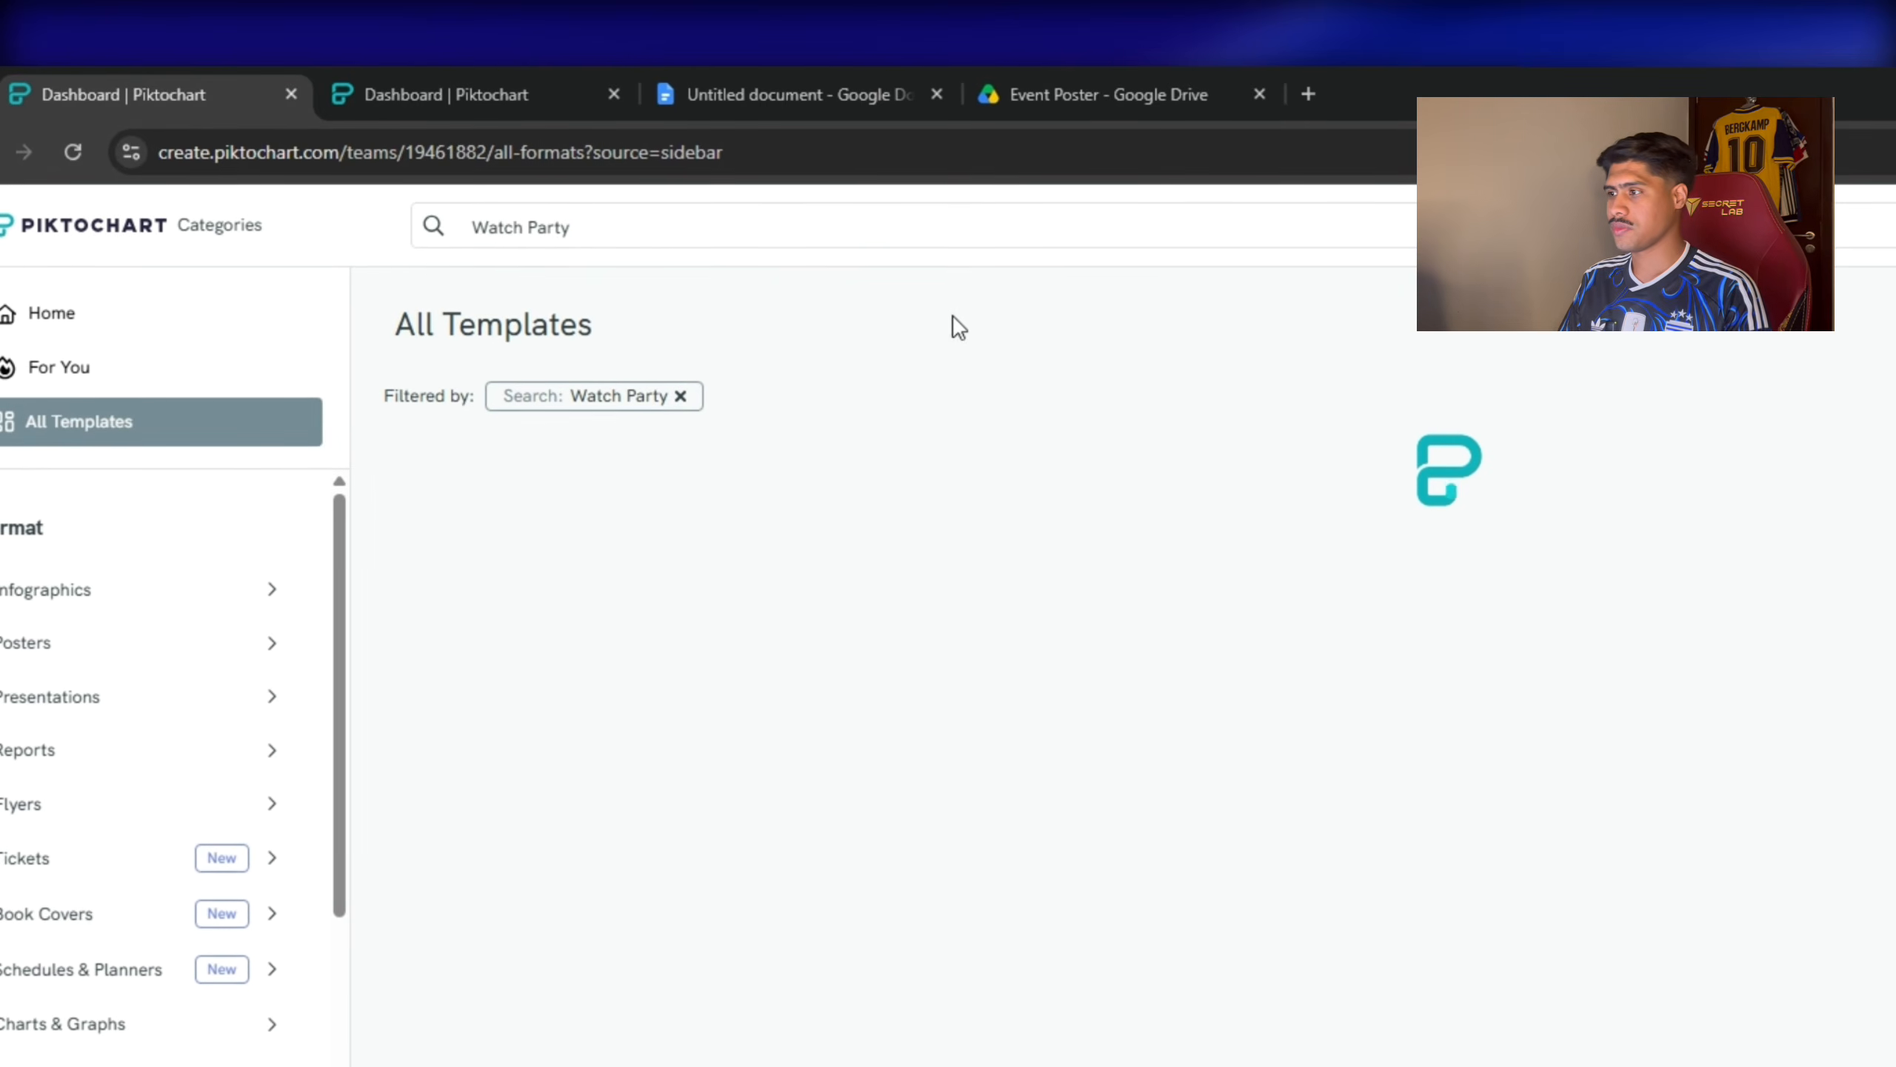
pyautogui.click(677, 217)
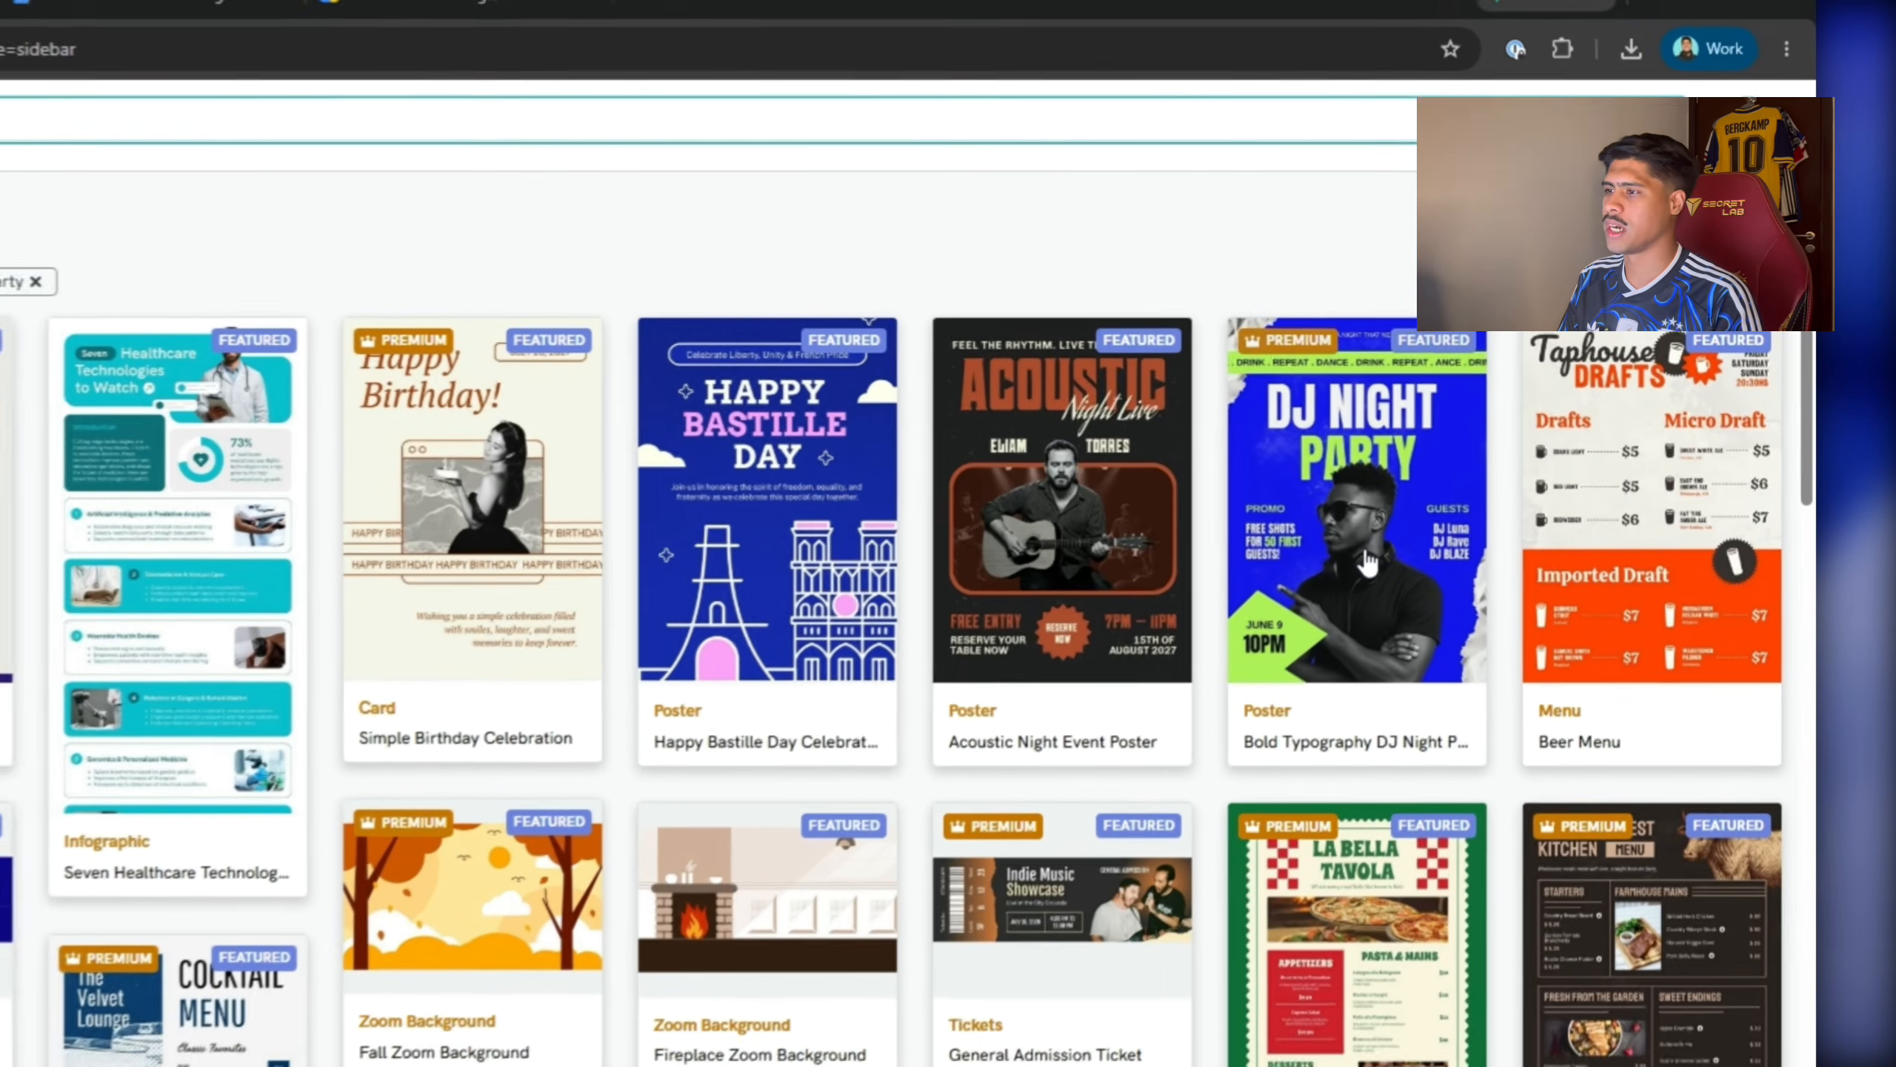
pyautogui.click(1467, 480)
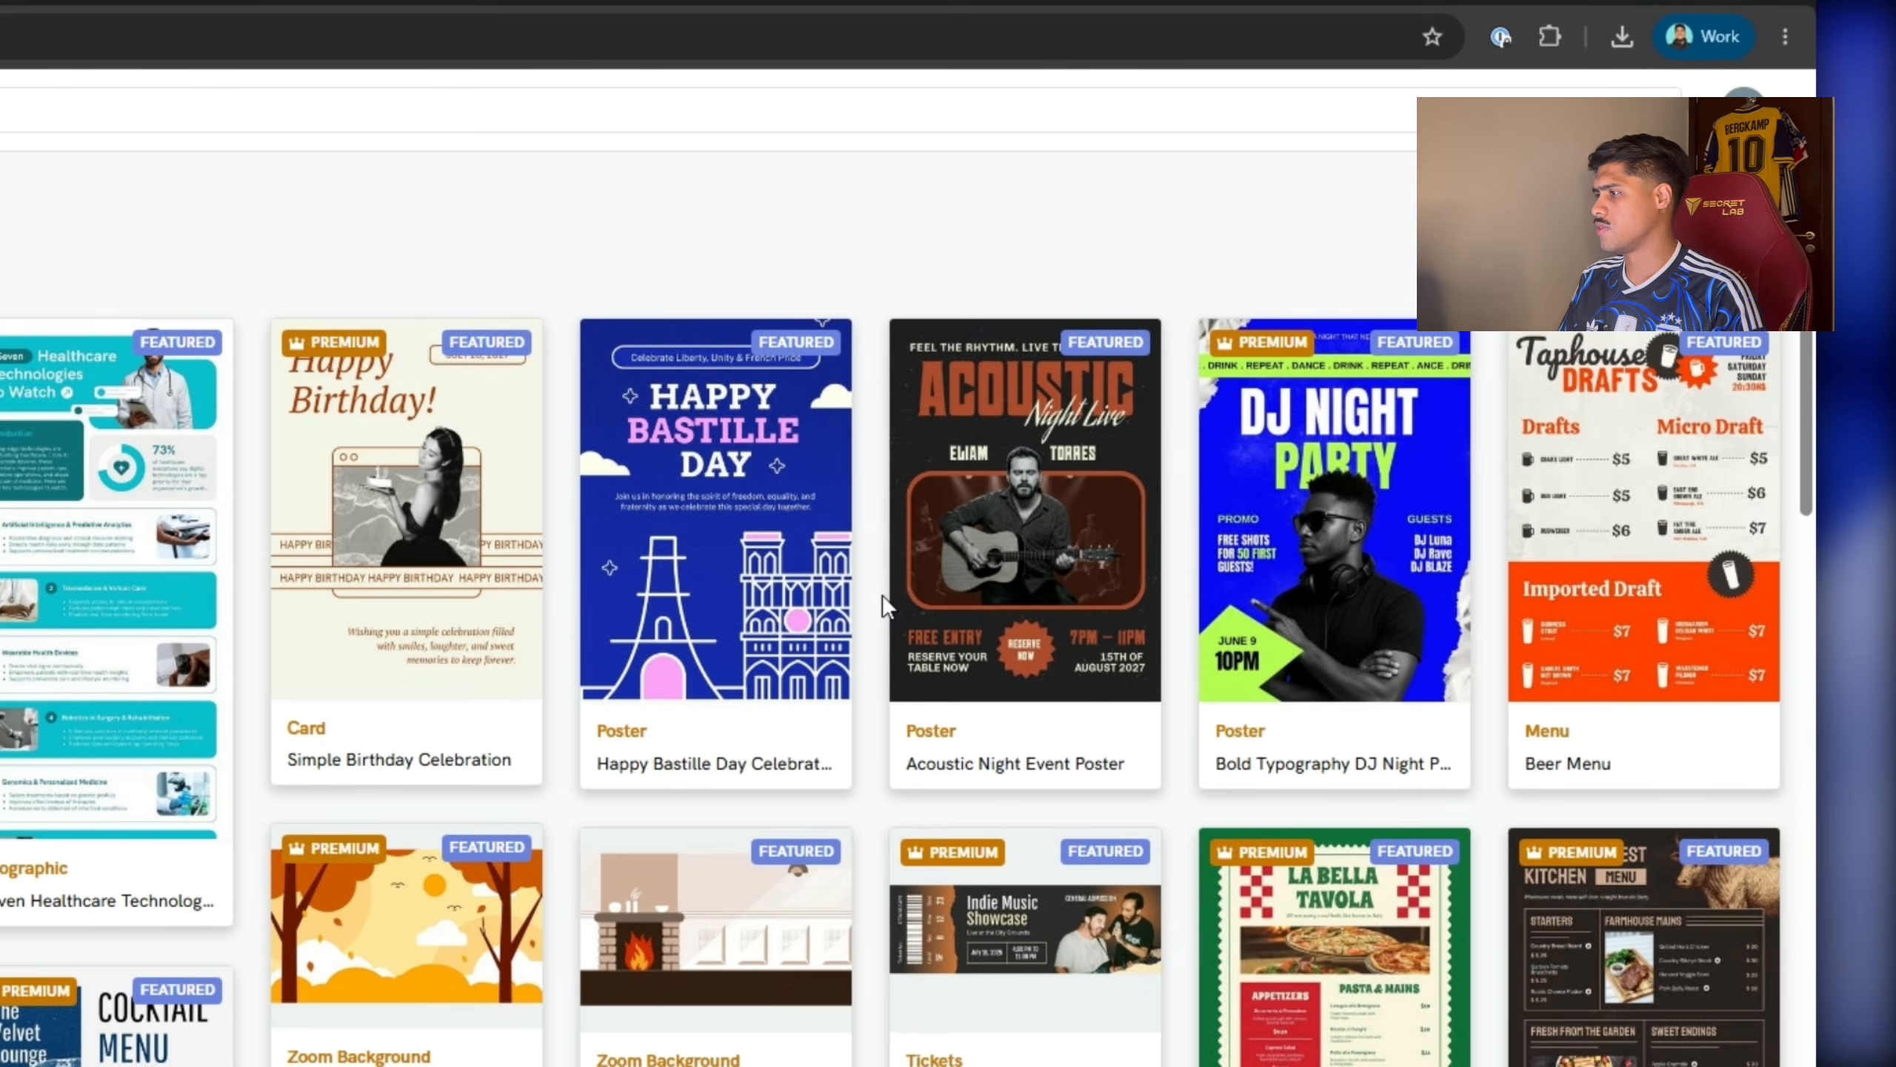
pyautogui.click(1363, 566)
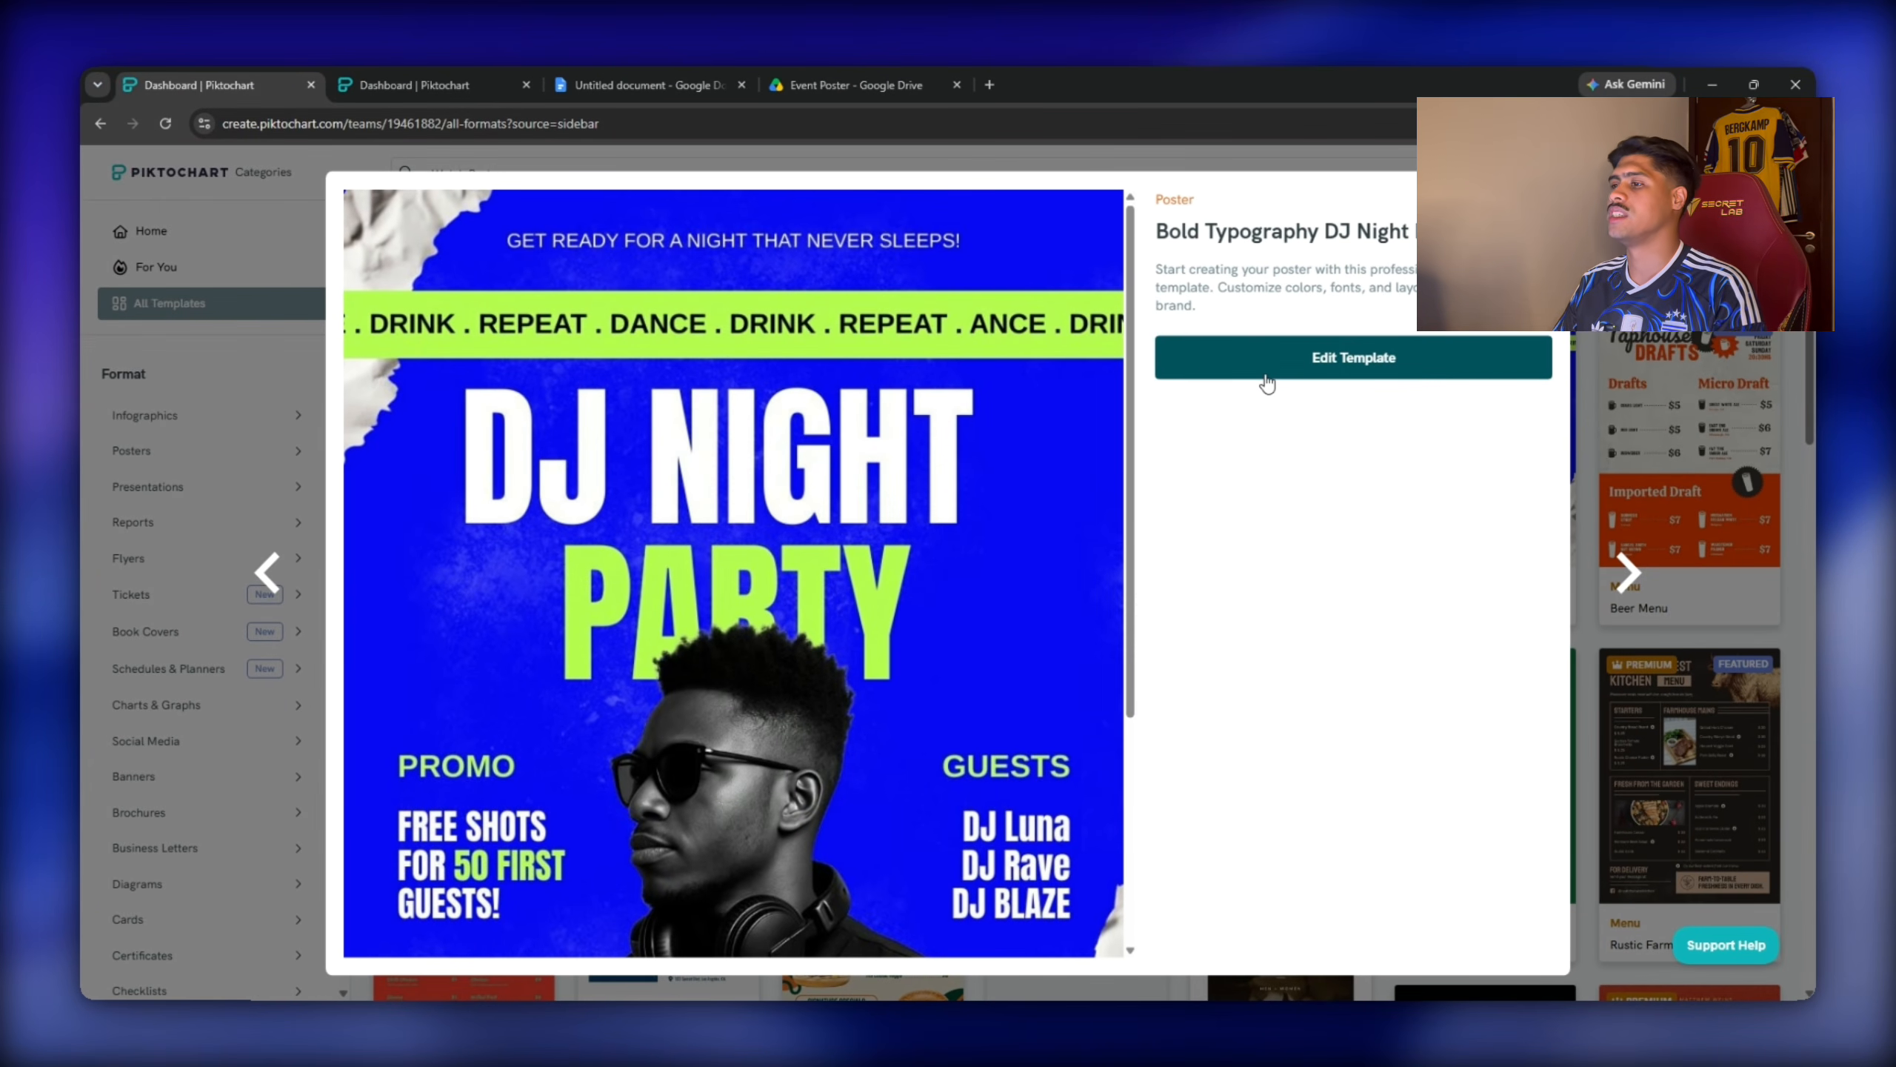
# Edit the DJ Night template at 60% zoom and change the top line to 'FRANCE VS SPAIN WORLD CUP 2026'.
pyautogui.click(1266, 383)
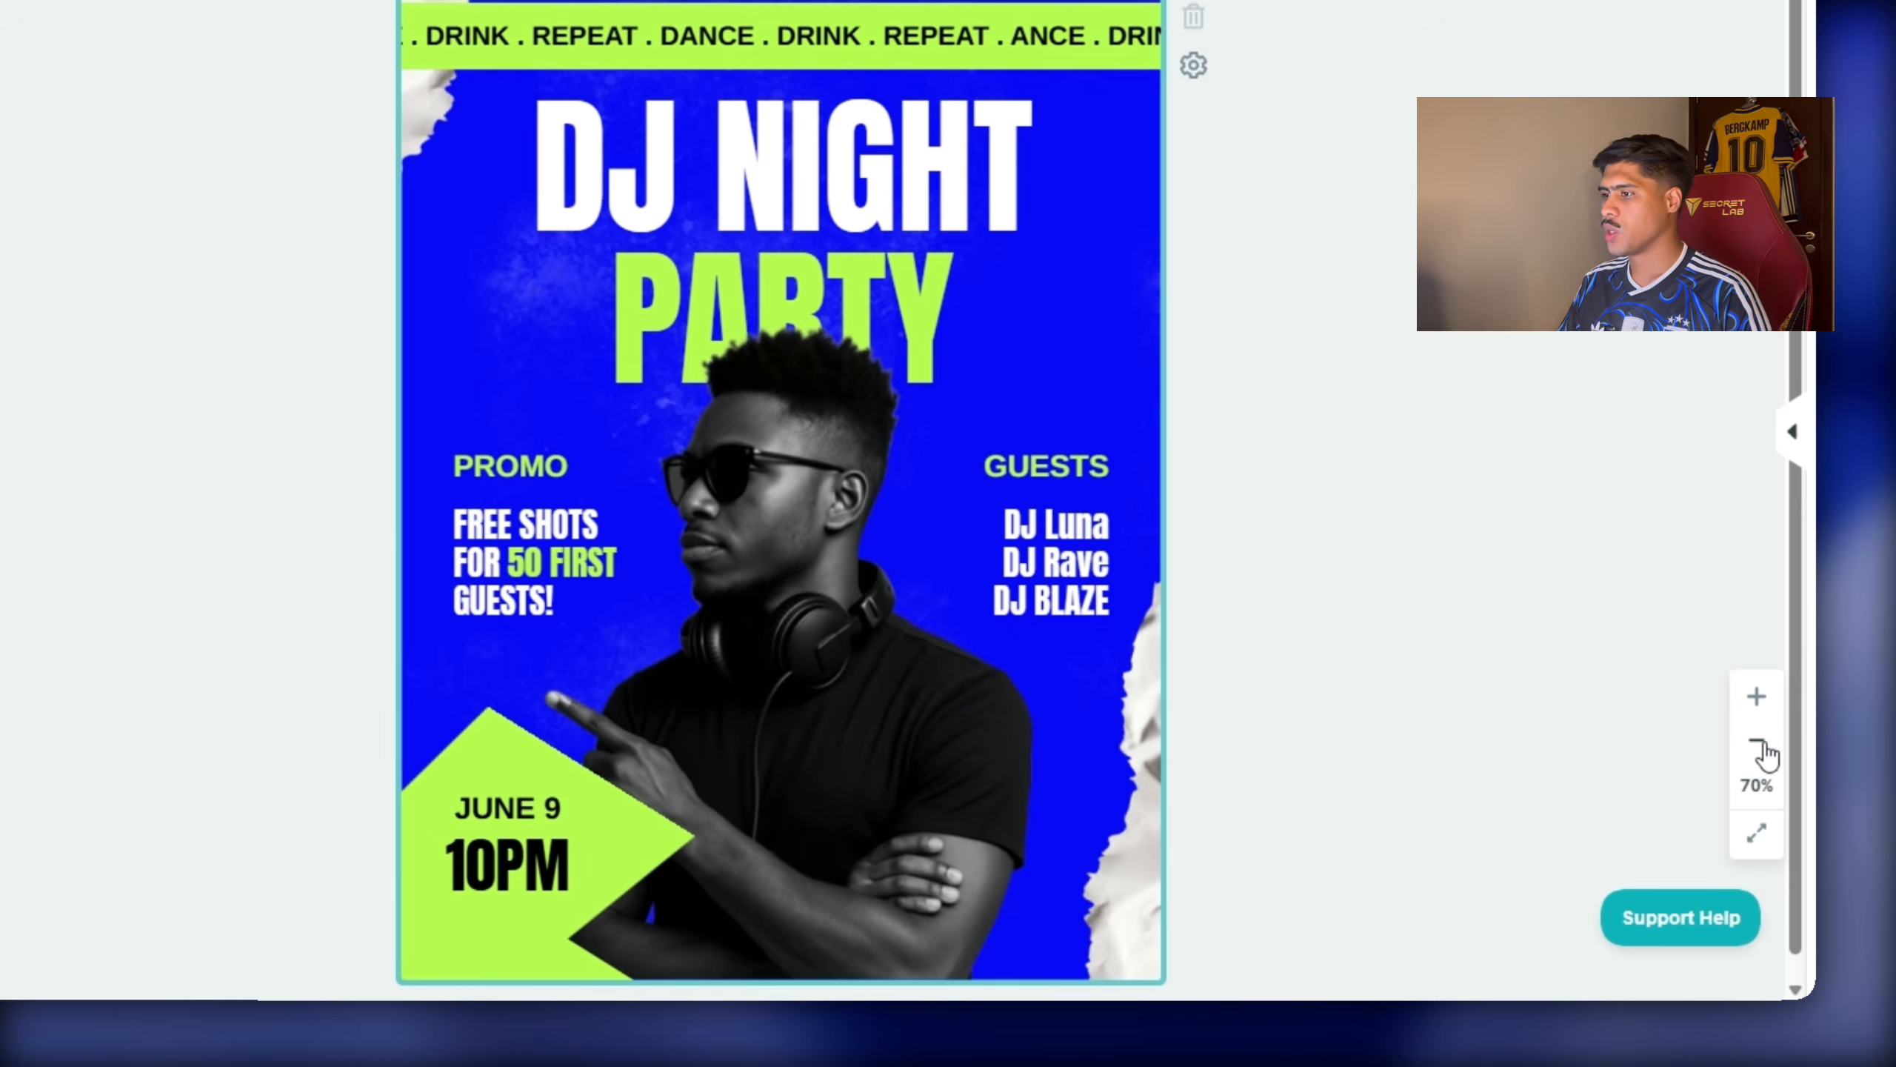
pyautogui.click(1761, 747)
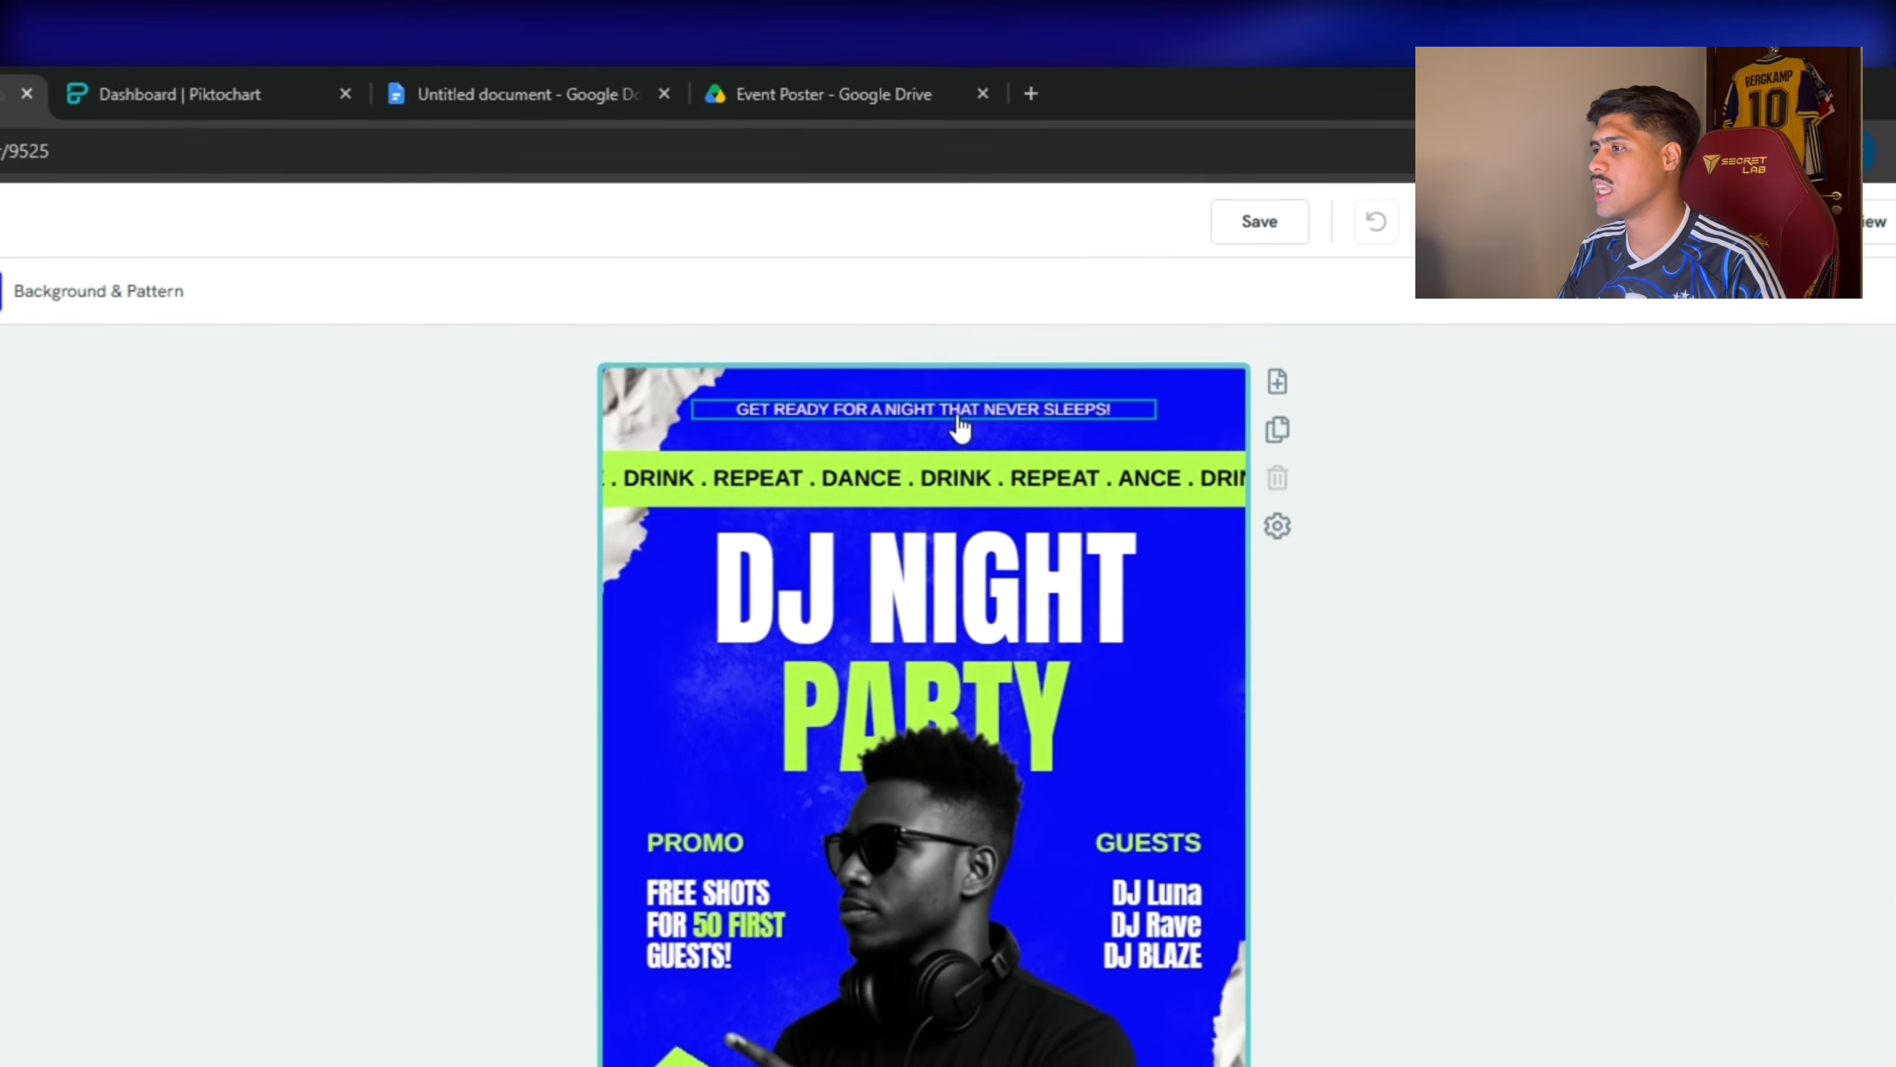
pyautogui.click(1156, 301)
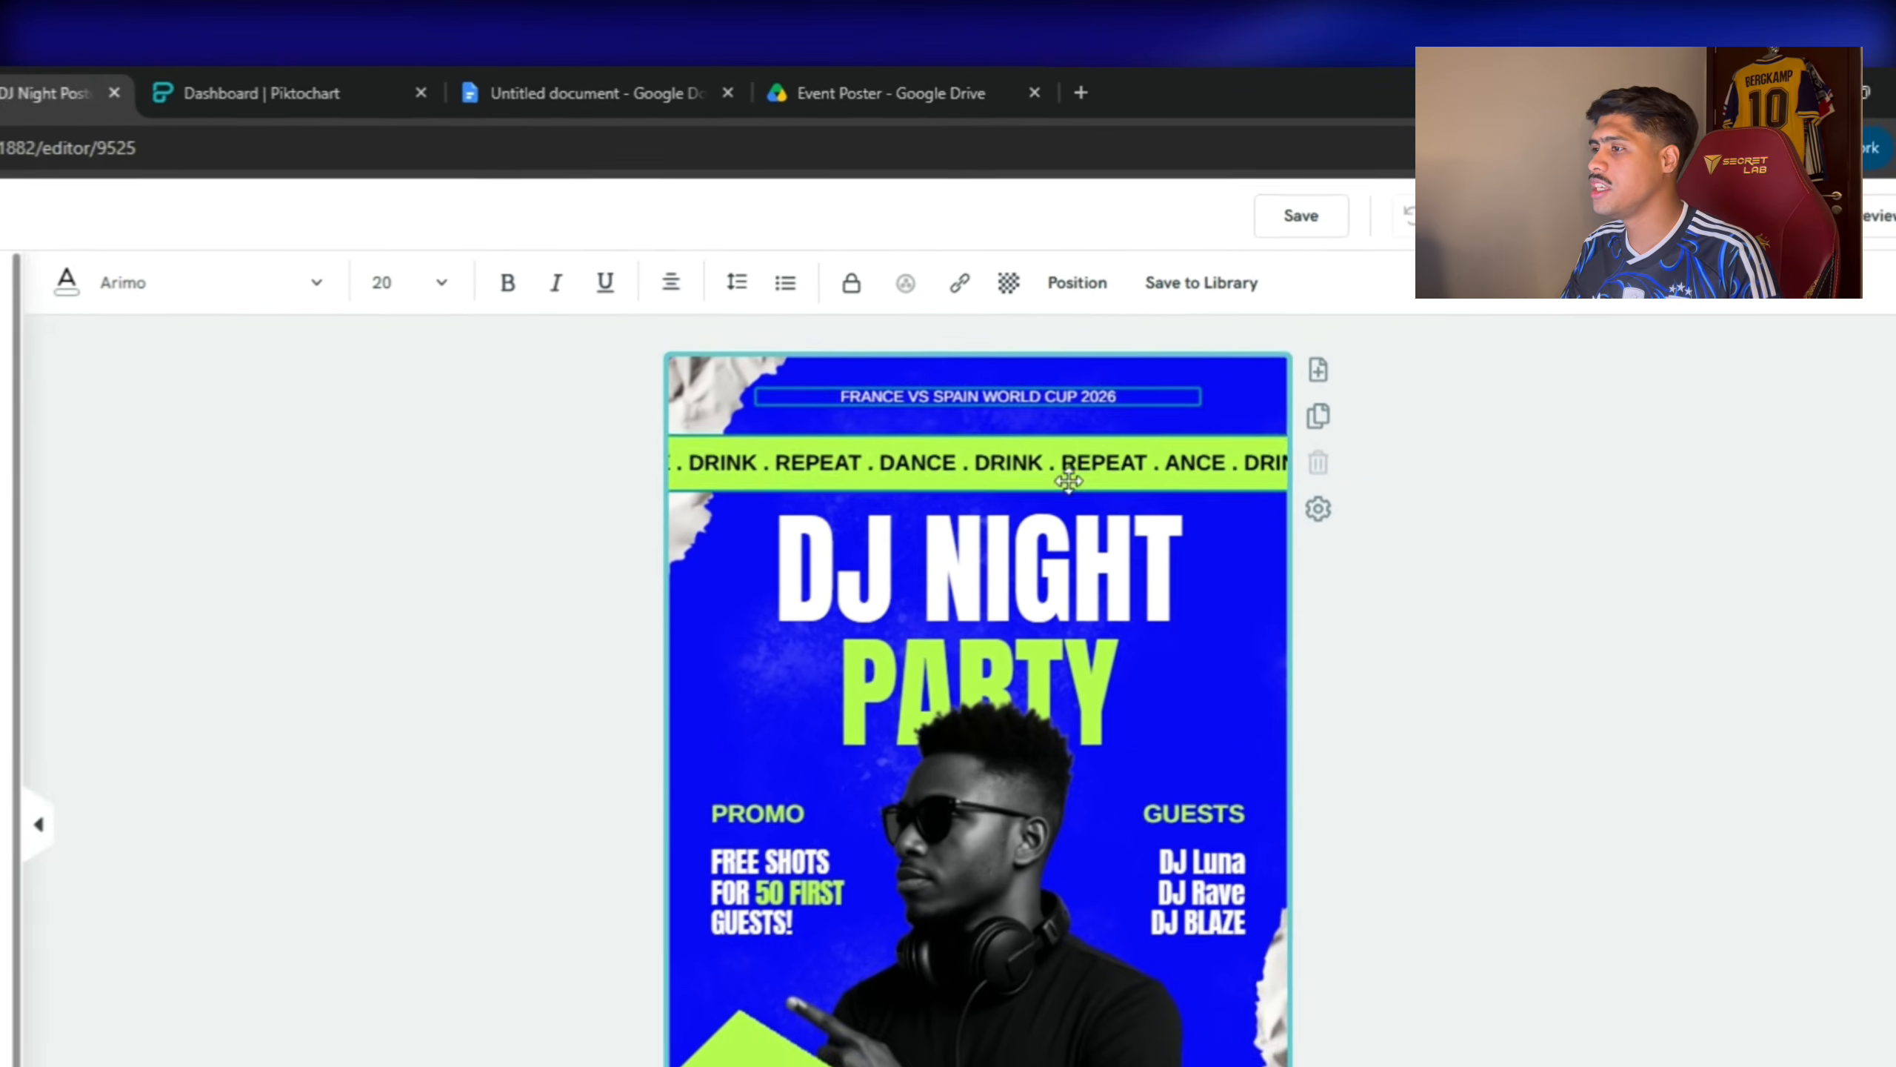
pyautogui.click(920, 342)
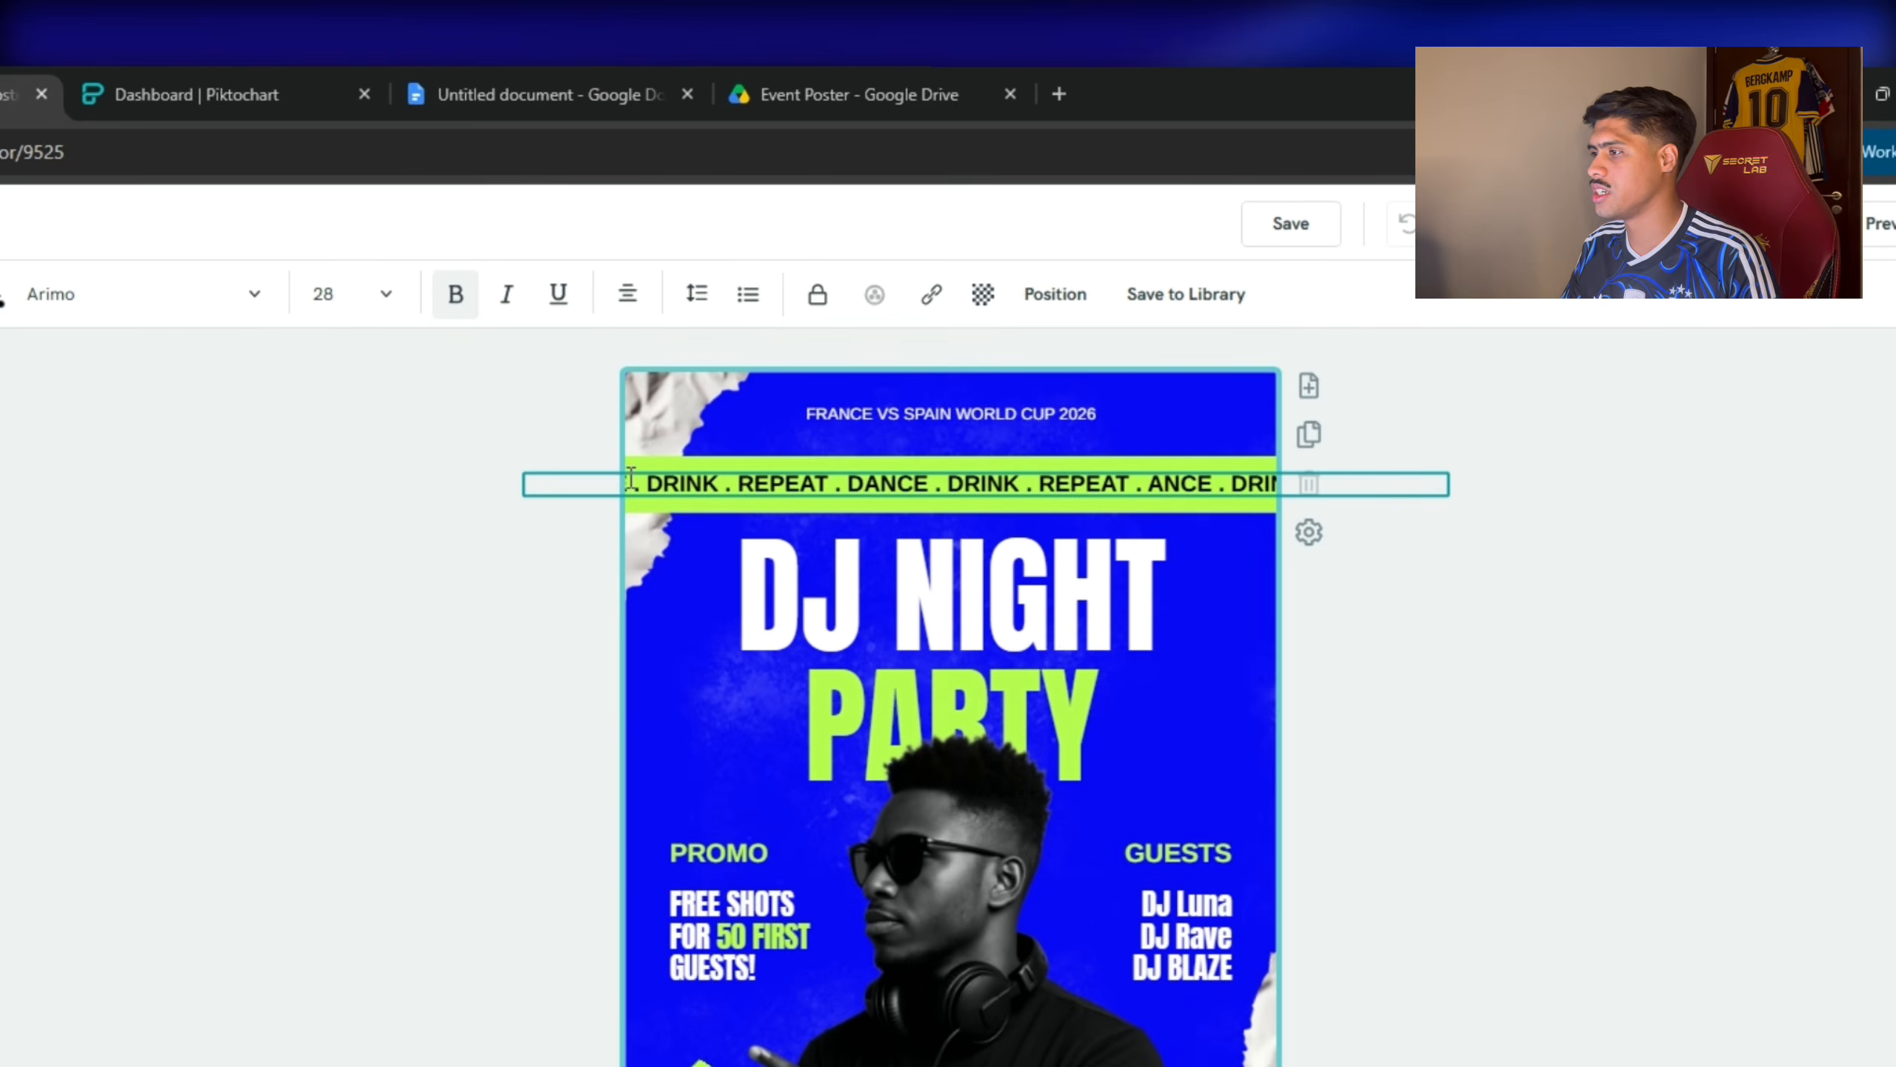
# Replace the green banner's DRINK . REPEAT slogan with 'WORLD CUP FINAL.'.
pyautogui.moveTo(769, 478); pyautogui.dragTo(1115, 482)
pyautogui.press('BackSpace')
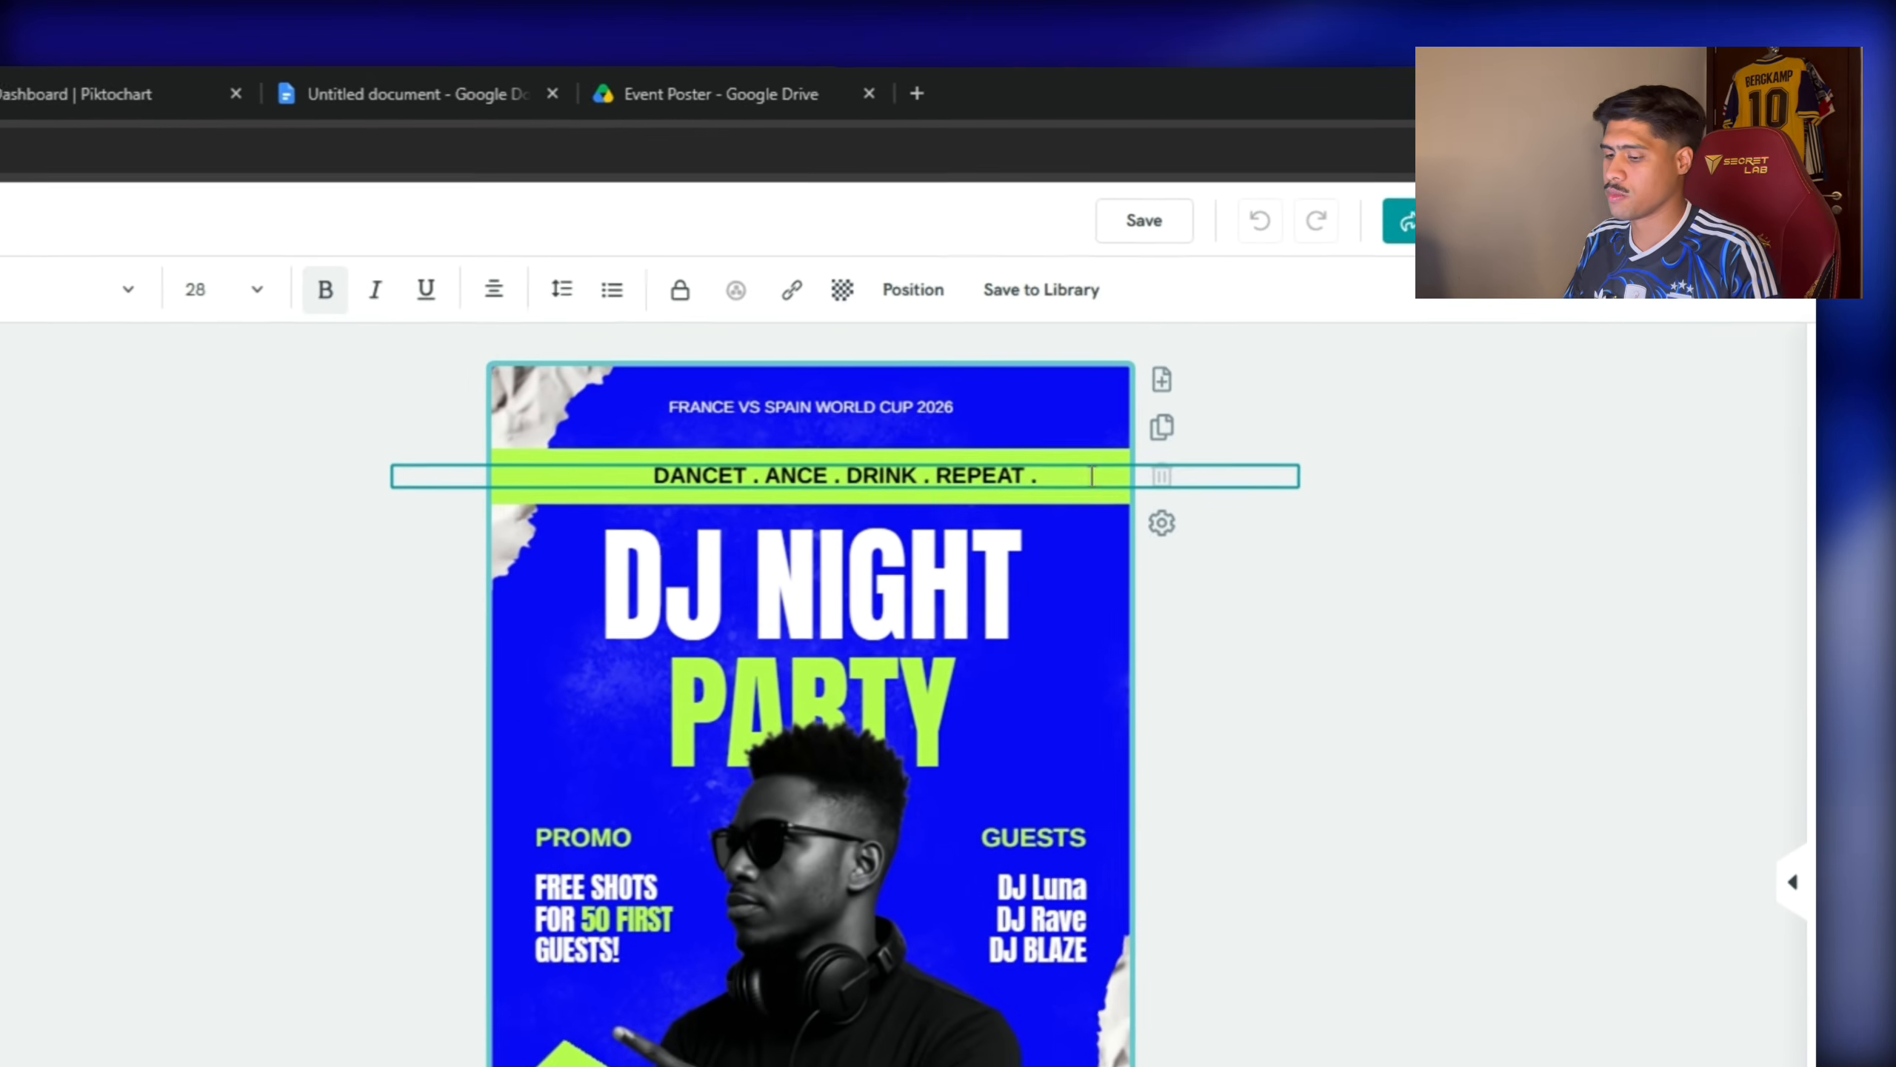
pyautogui.moveTo(1269, 366); pyautogui.dragTo(859, 366)
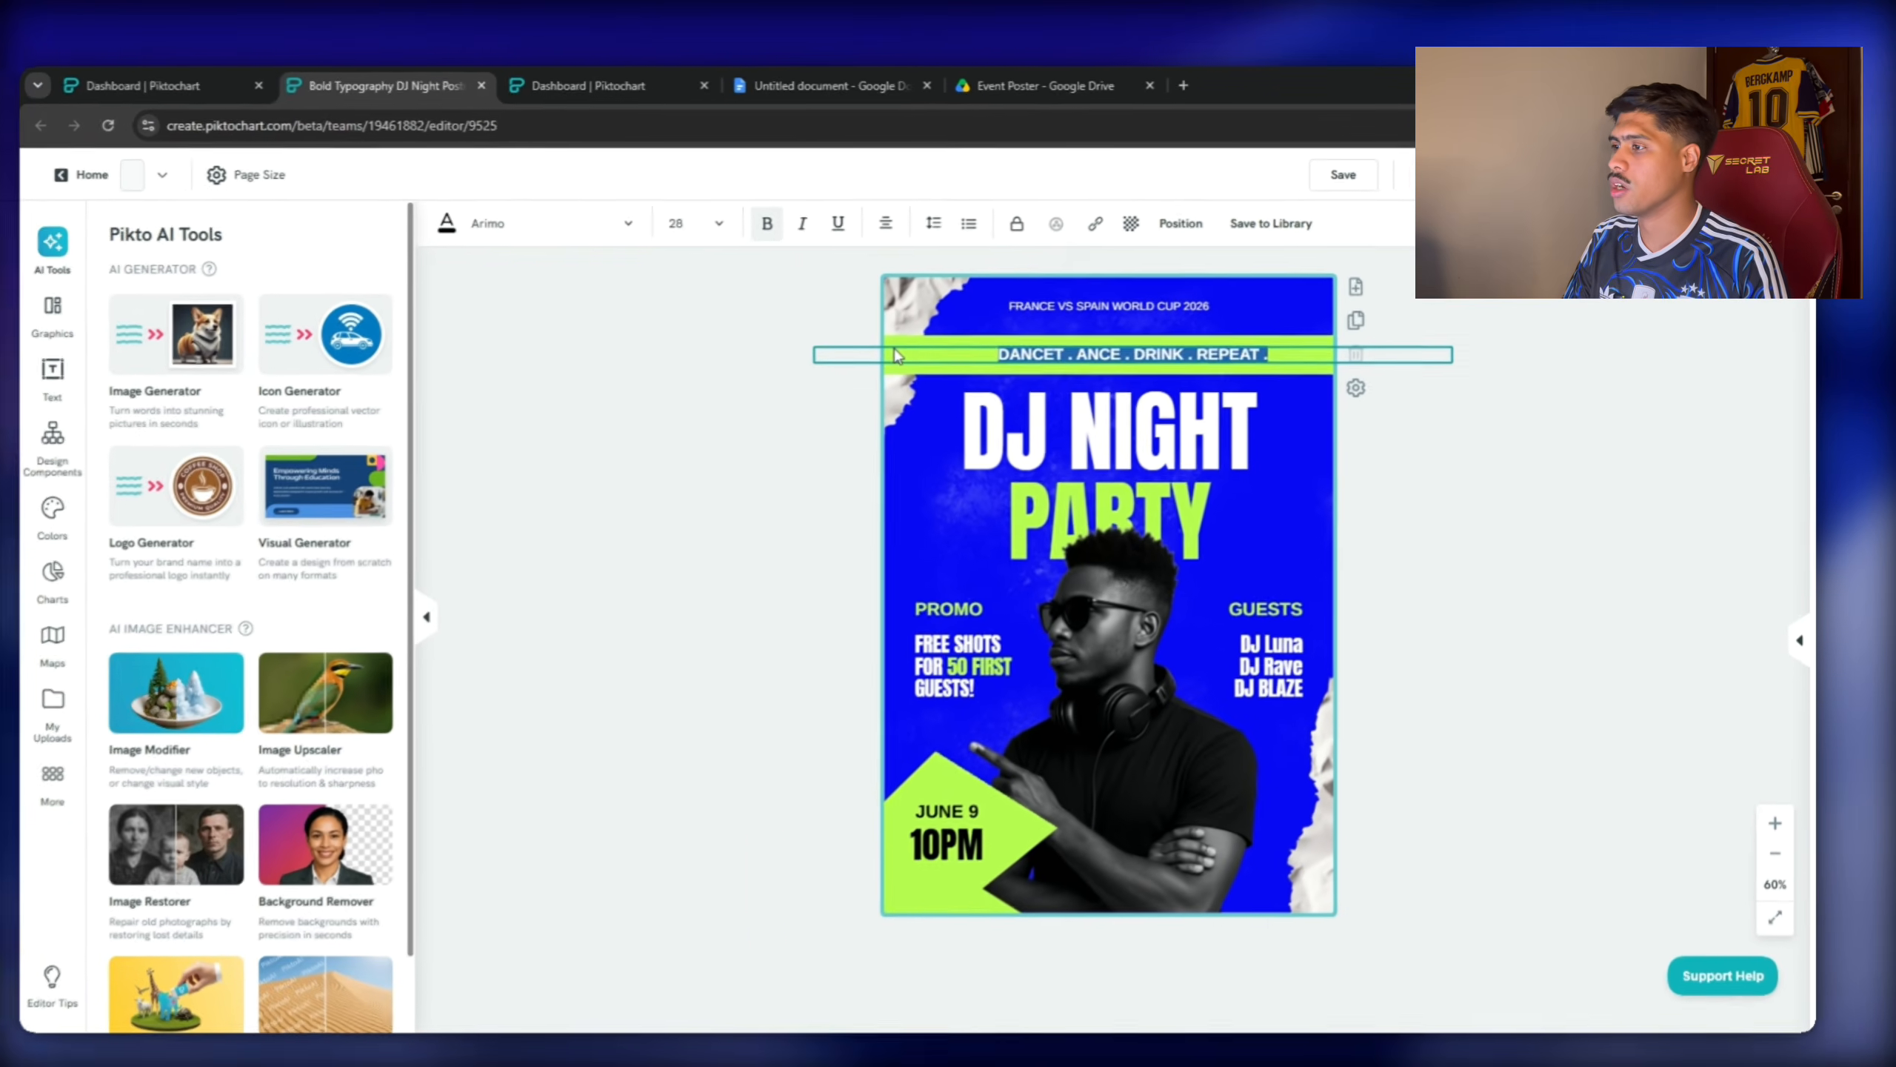
pyautogui.write('world')
pyautogui.press('BackSpace')
pyautogui.press('BackSpace')
pyautogui.press('BackSpace')
pyautogui.press('BackSpace')
pyautogui.press('BackSpace')
pyautogui.write('WORLD CUP FINAL')
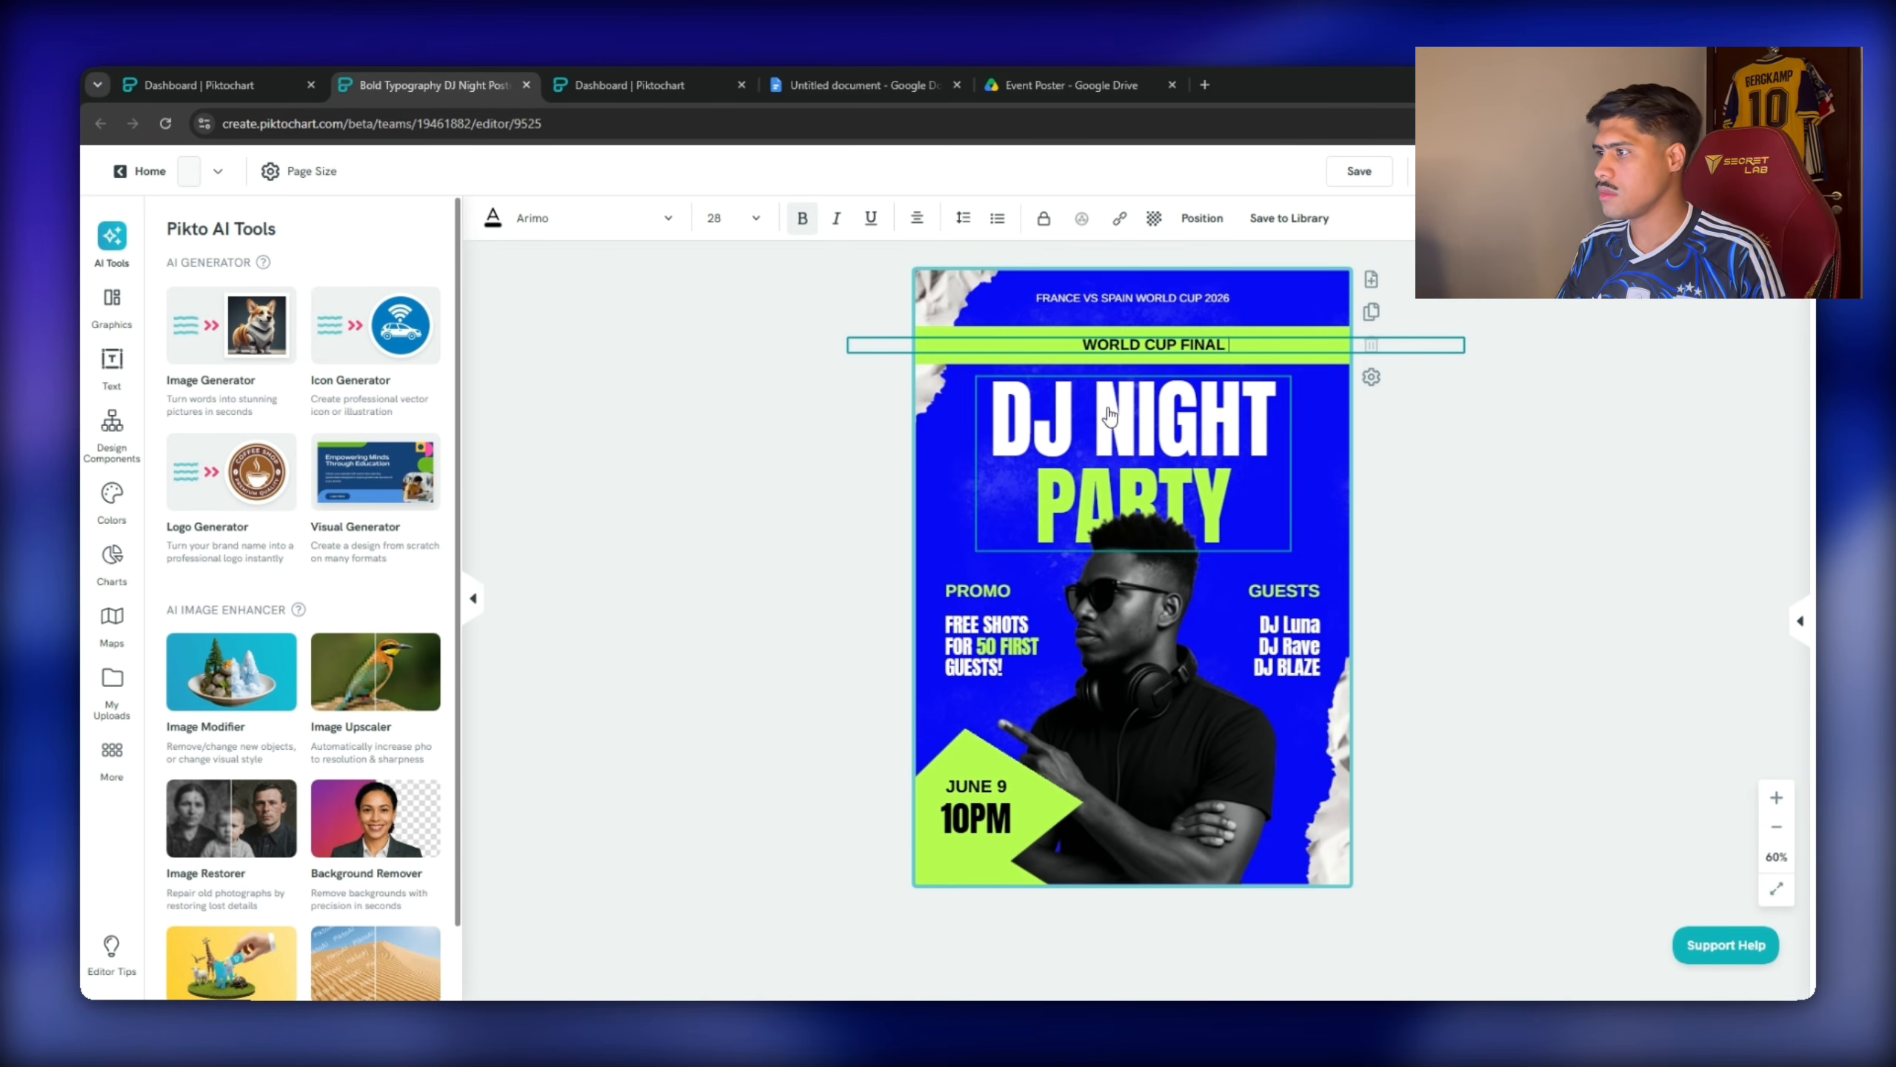
pyautogui.write('.')
# Copy and paste 'WORLD CUP FINAL.' so it repeats across the whole banner.
pyautogui.moveTo(1229, 345); pyautogui.dragTo(1099, 341)
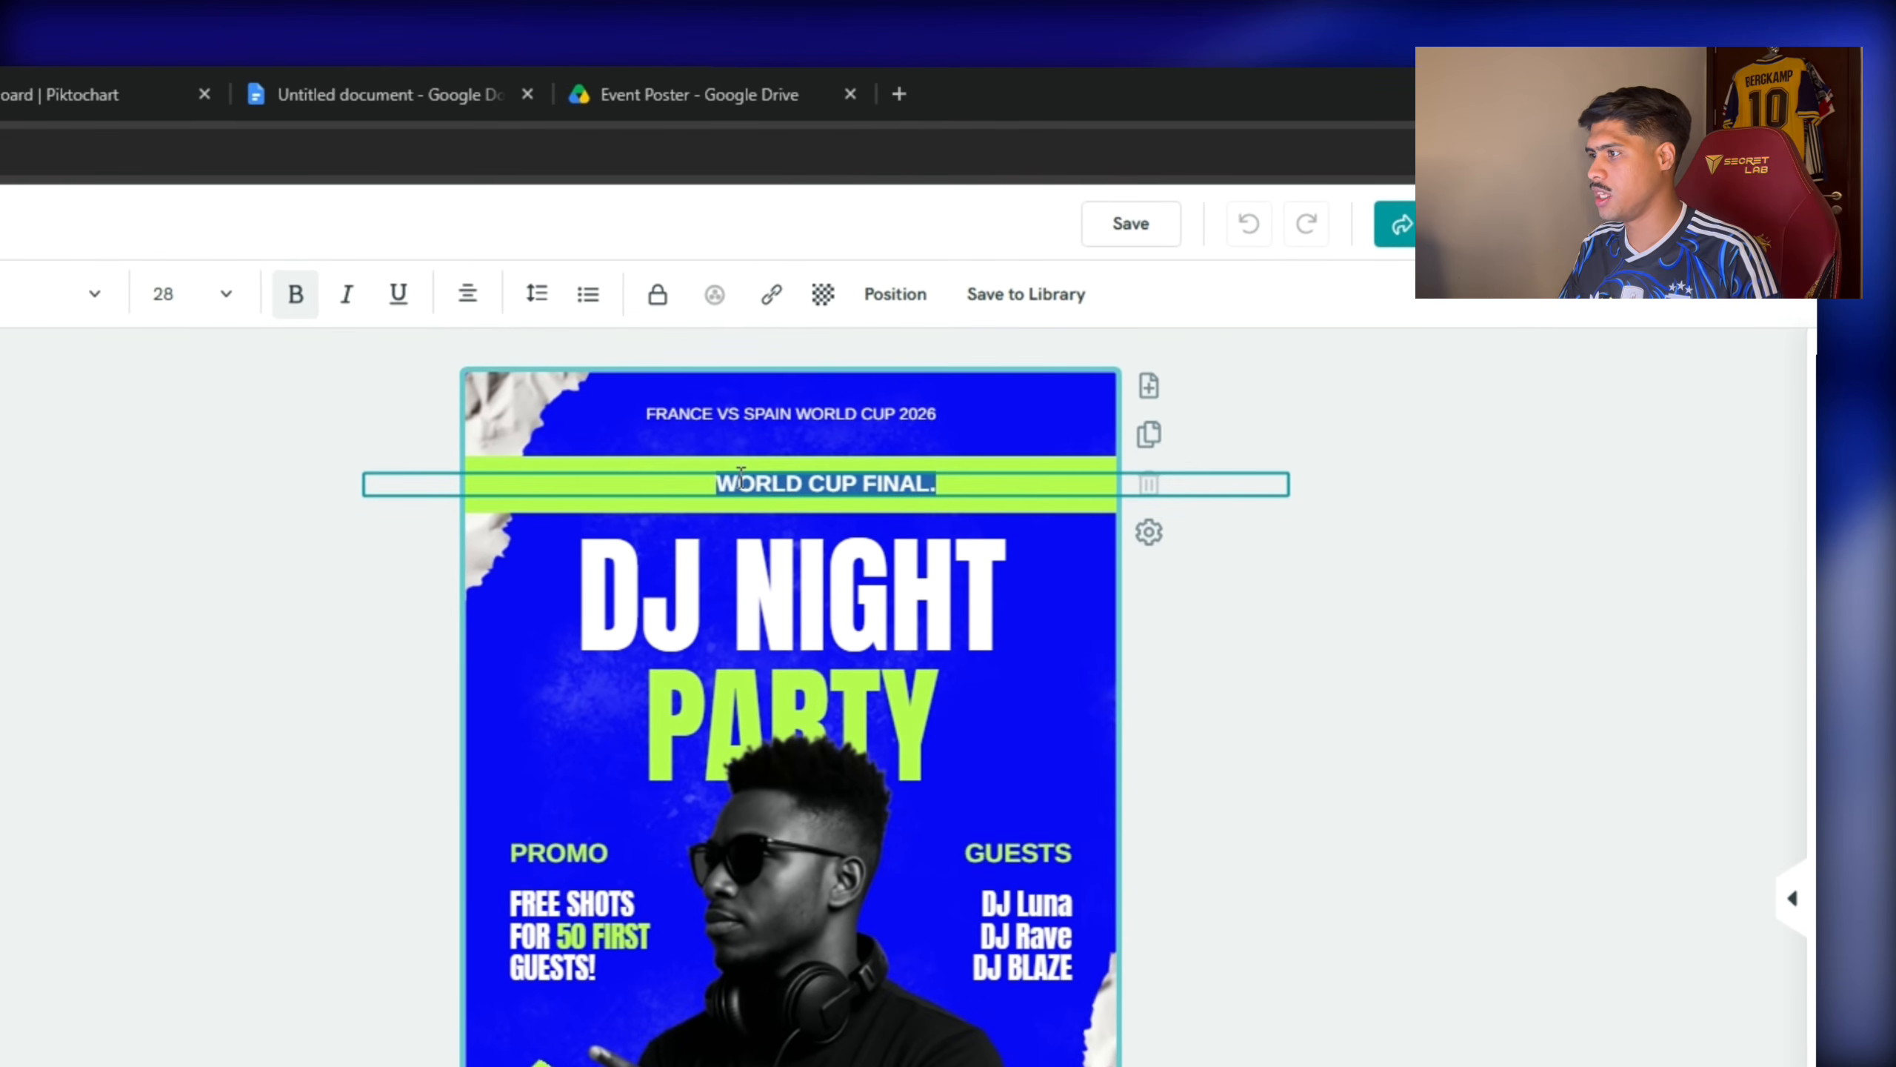
pyautogui.hotkey('ctrl', 'c')
pyautogui.click(1025, 484)
pyautogui.hotkey('ctrl', 'v')
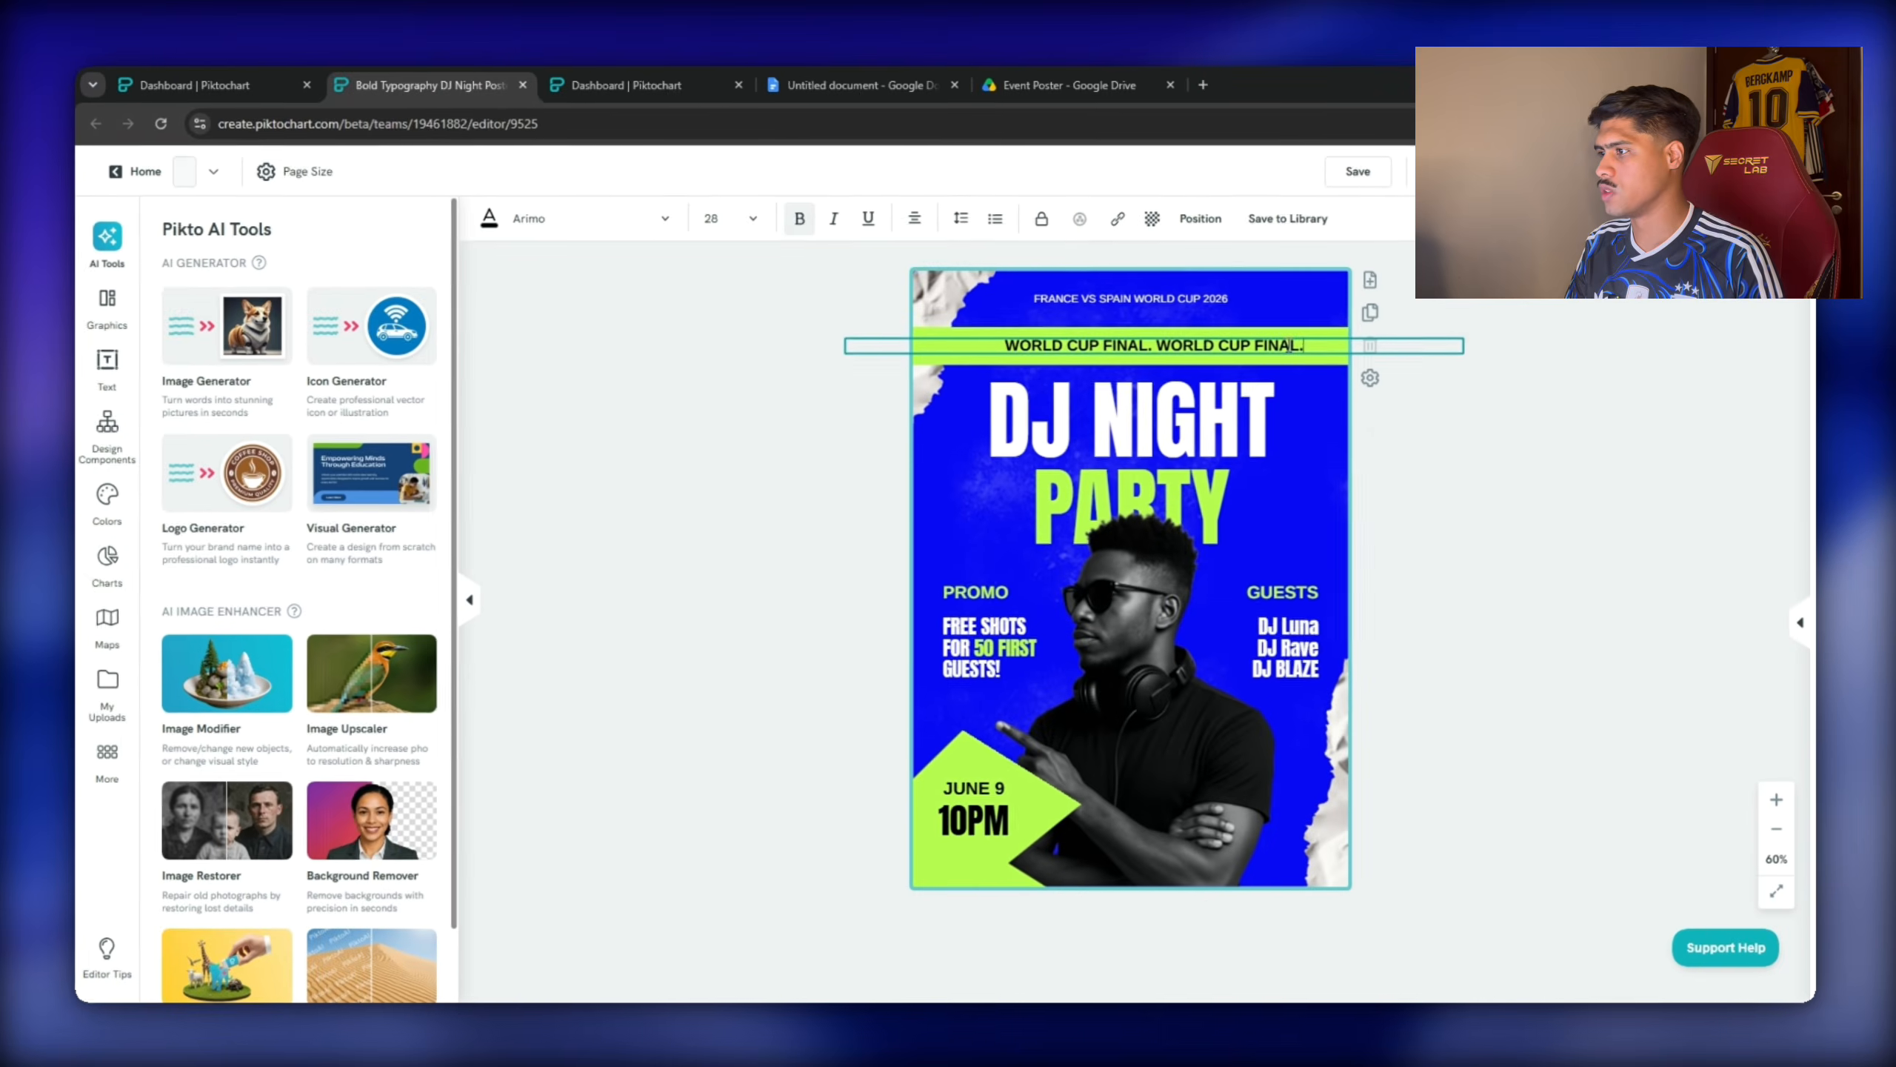
pyautogui.hotkey('ctrl', 'v')
pyautogui.hotkey('ctrl', 'v')
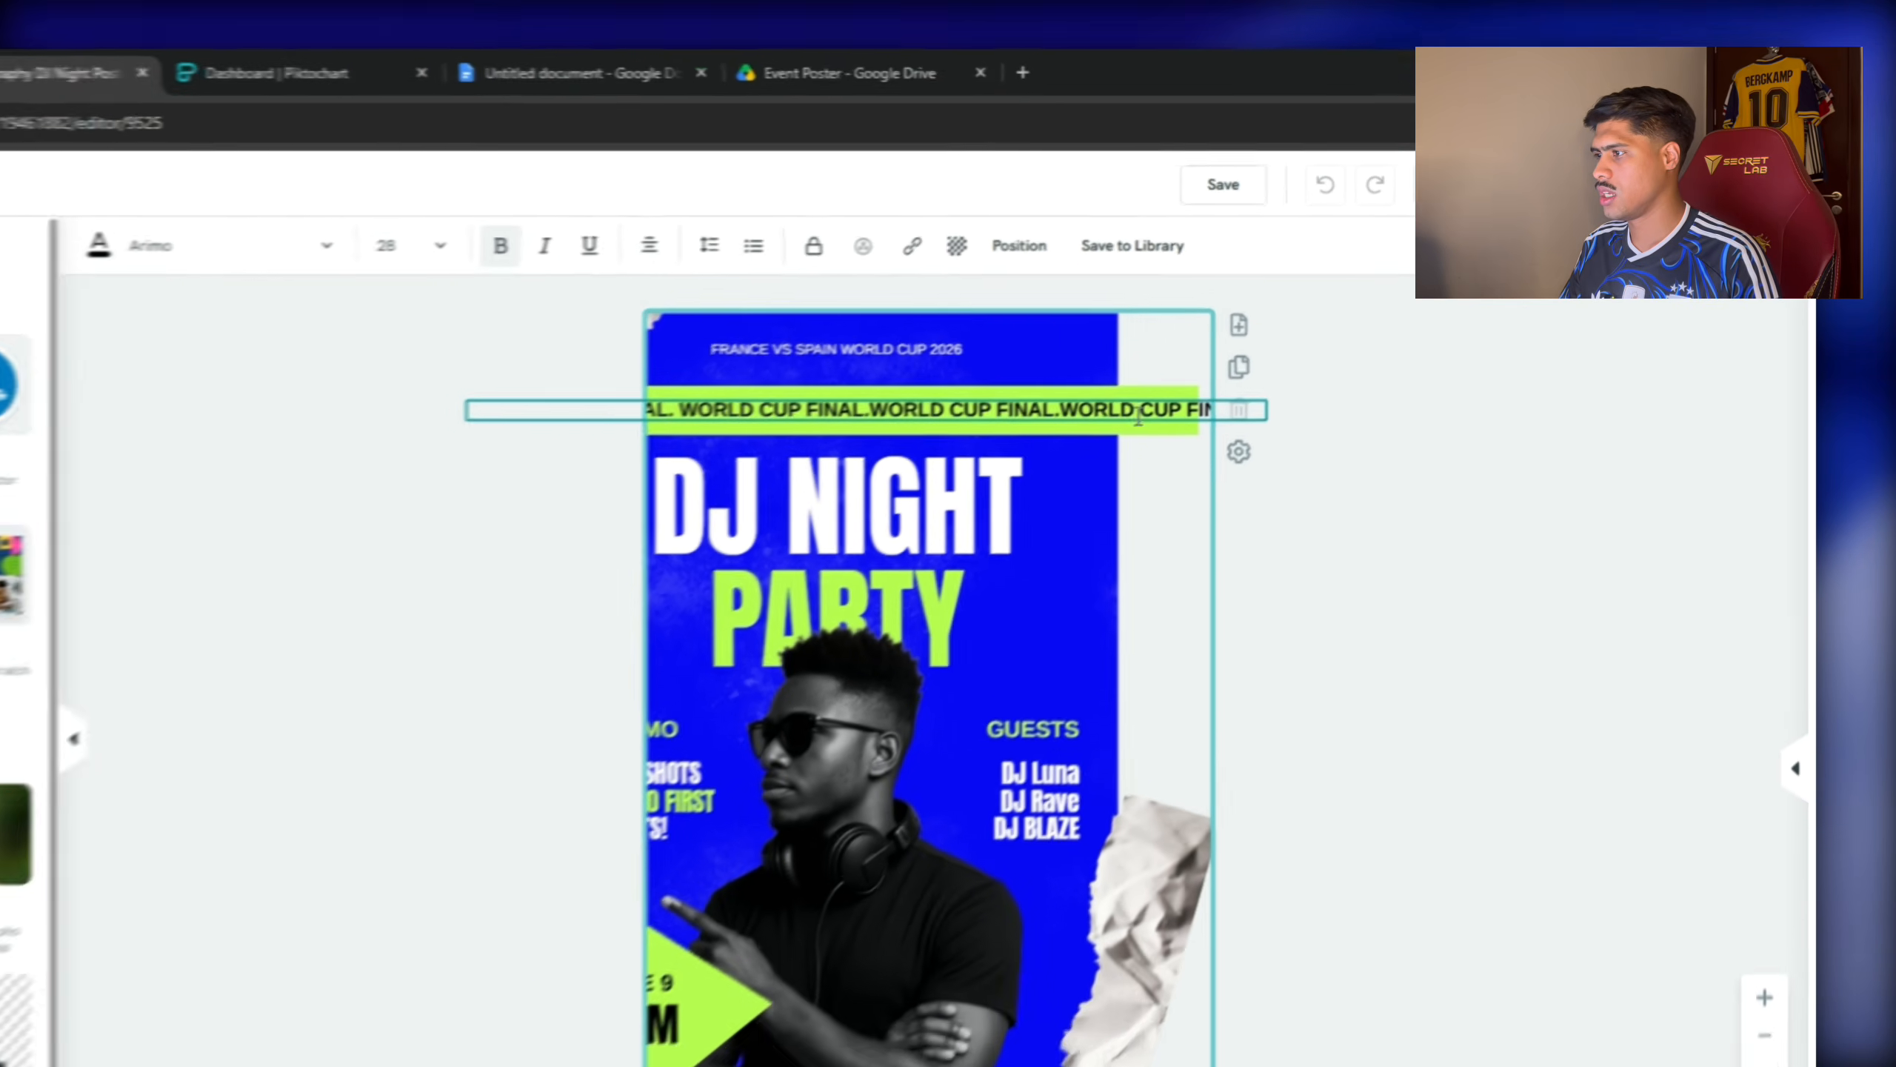
pyautogui.click(1456, 419)
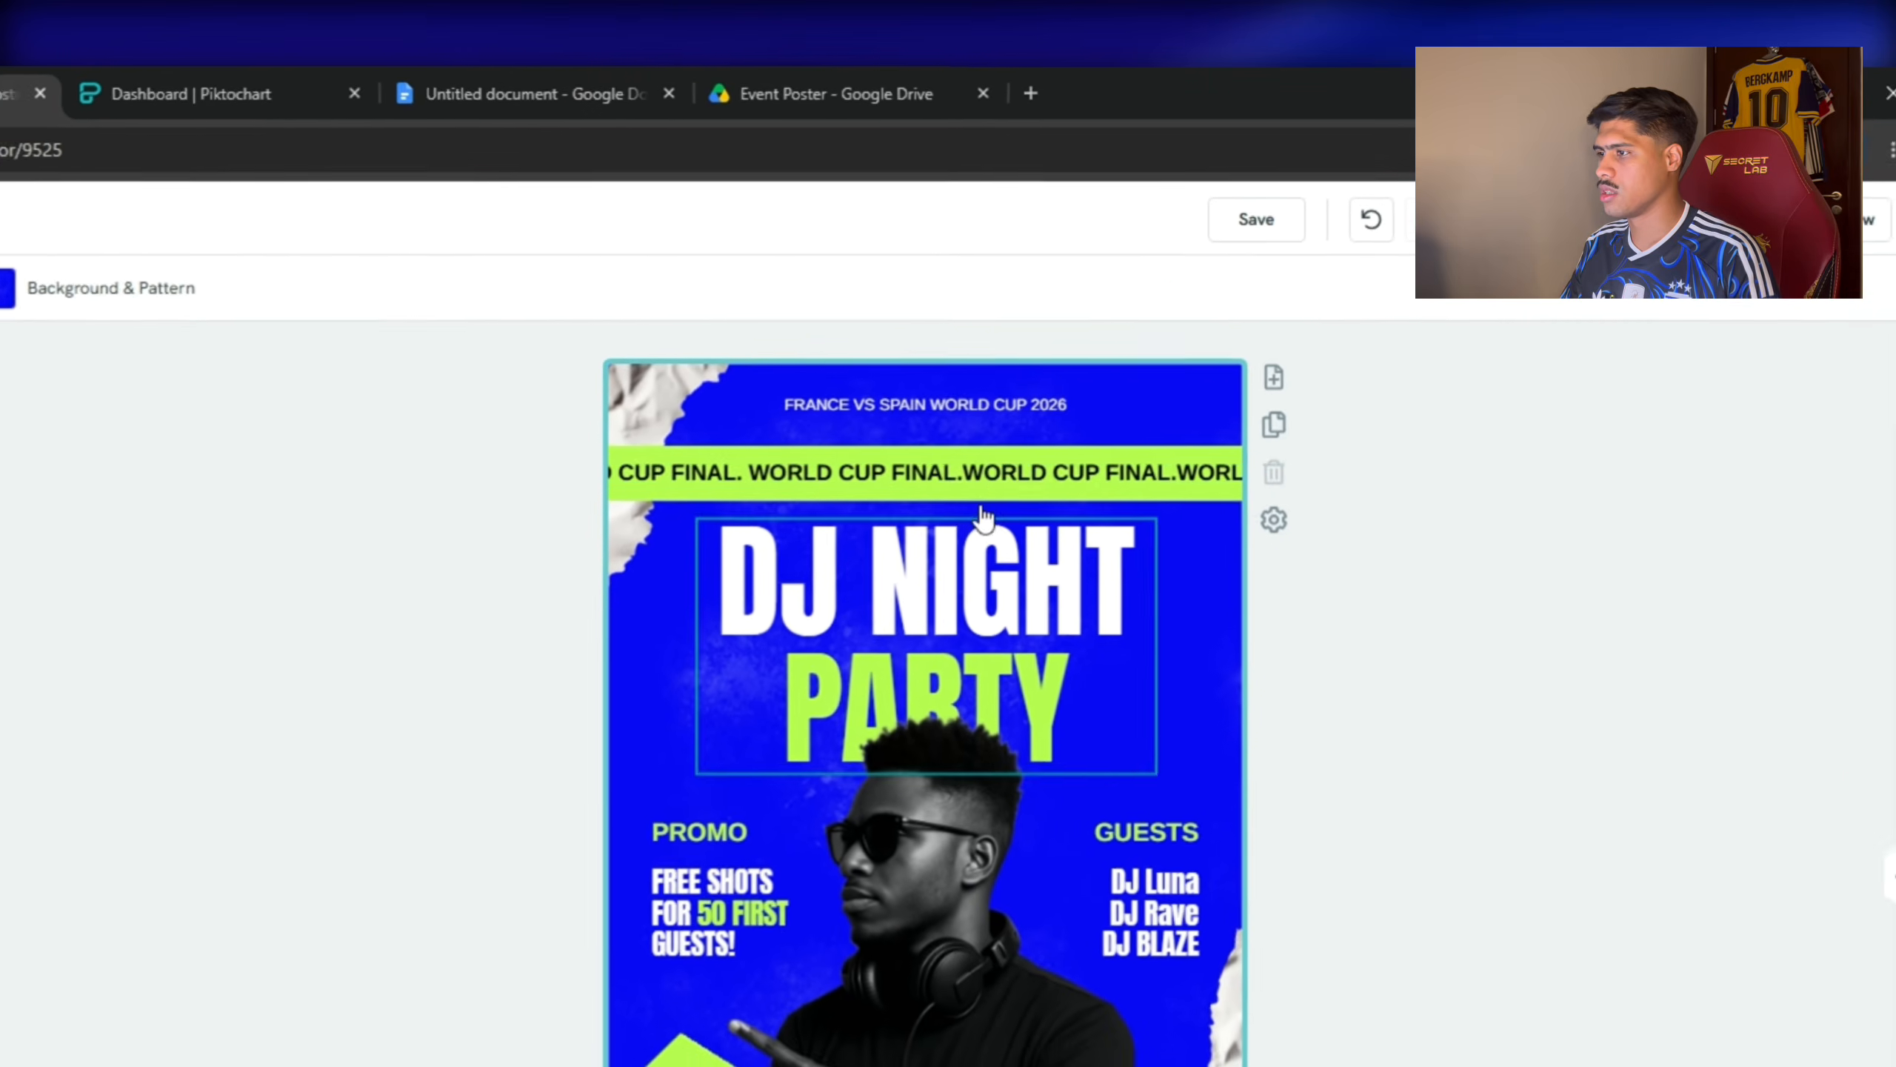
pyautogui.click(1154, 356)
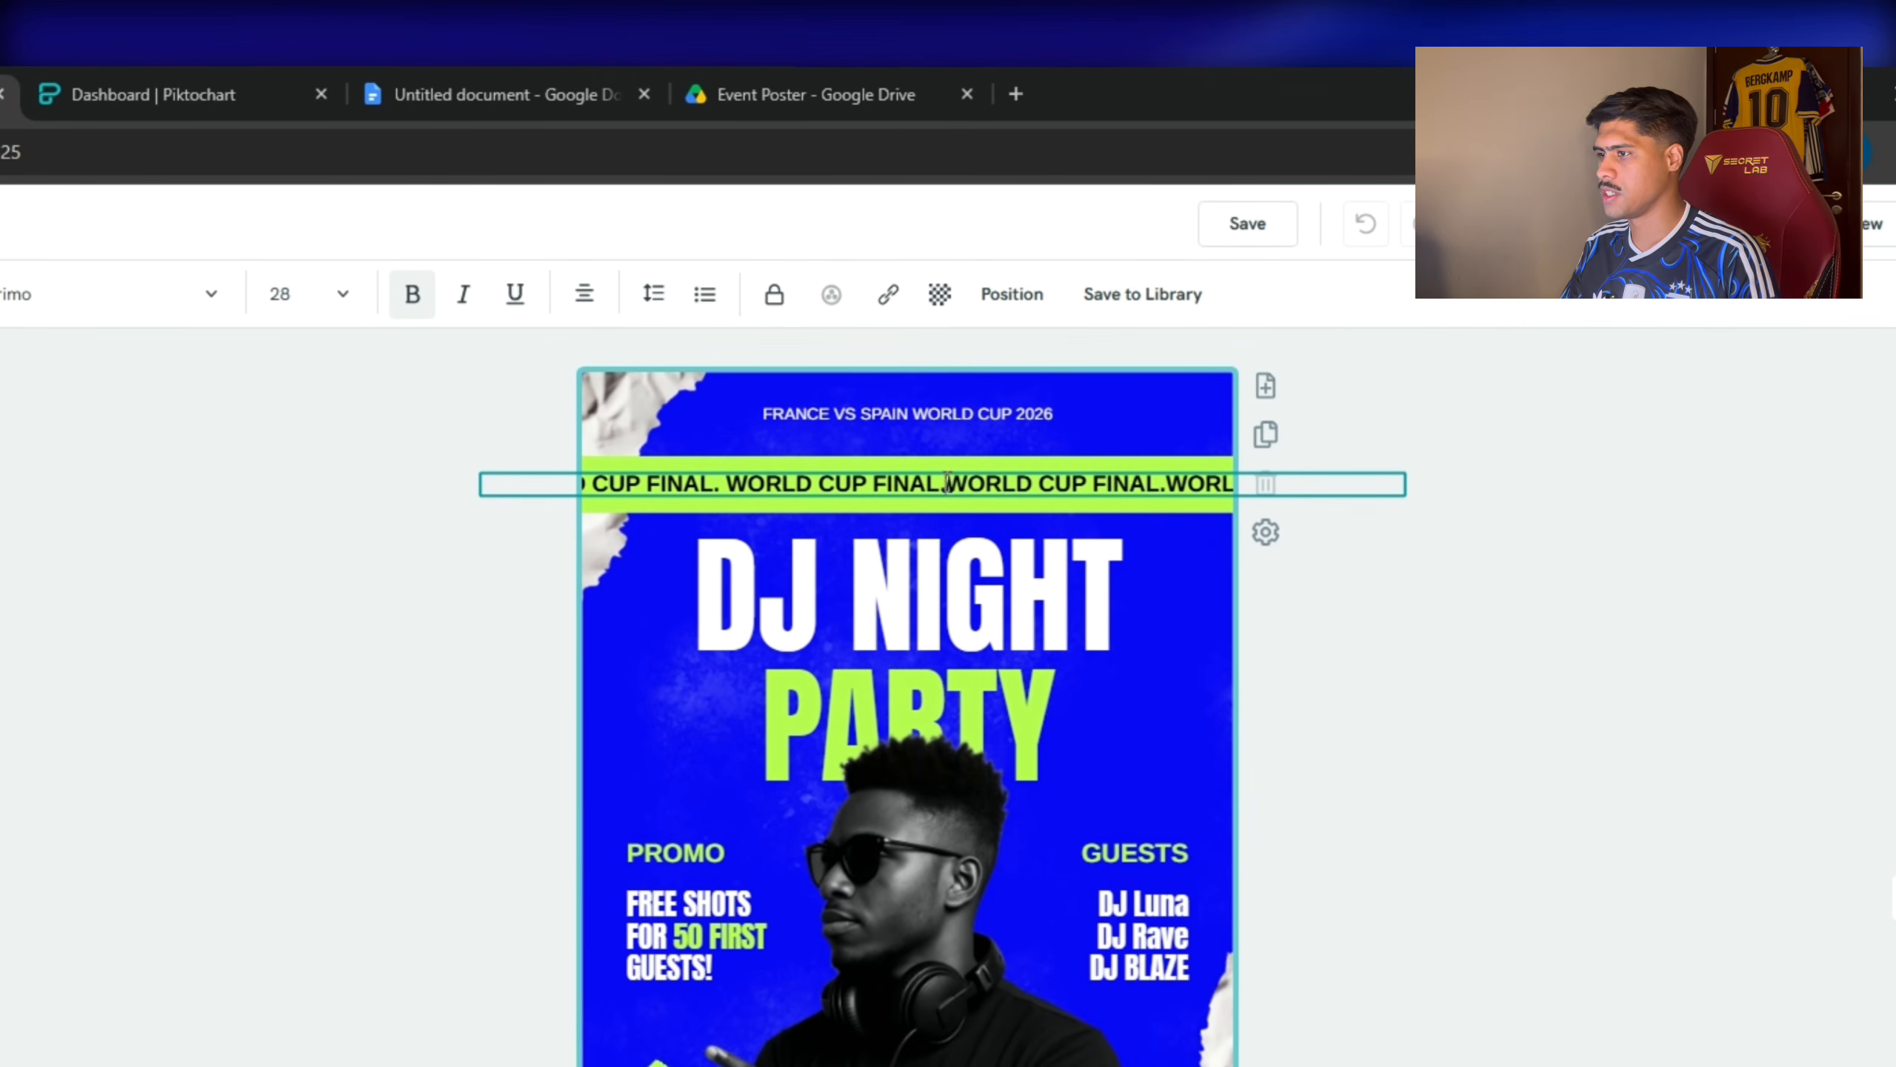
pyautogui.click(721, 484)
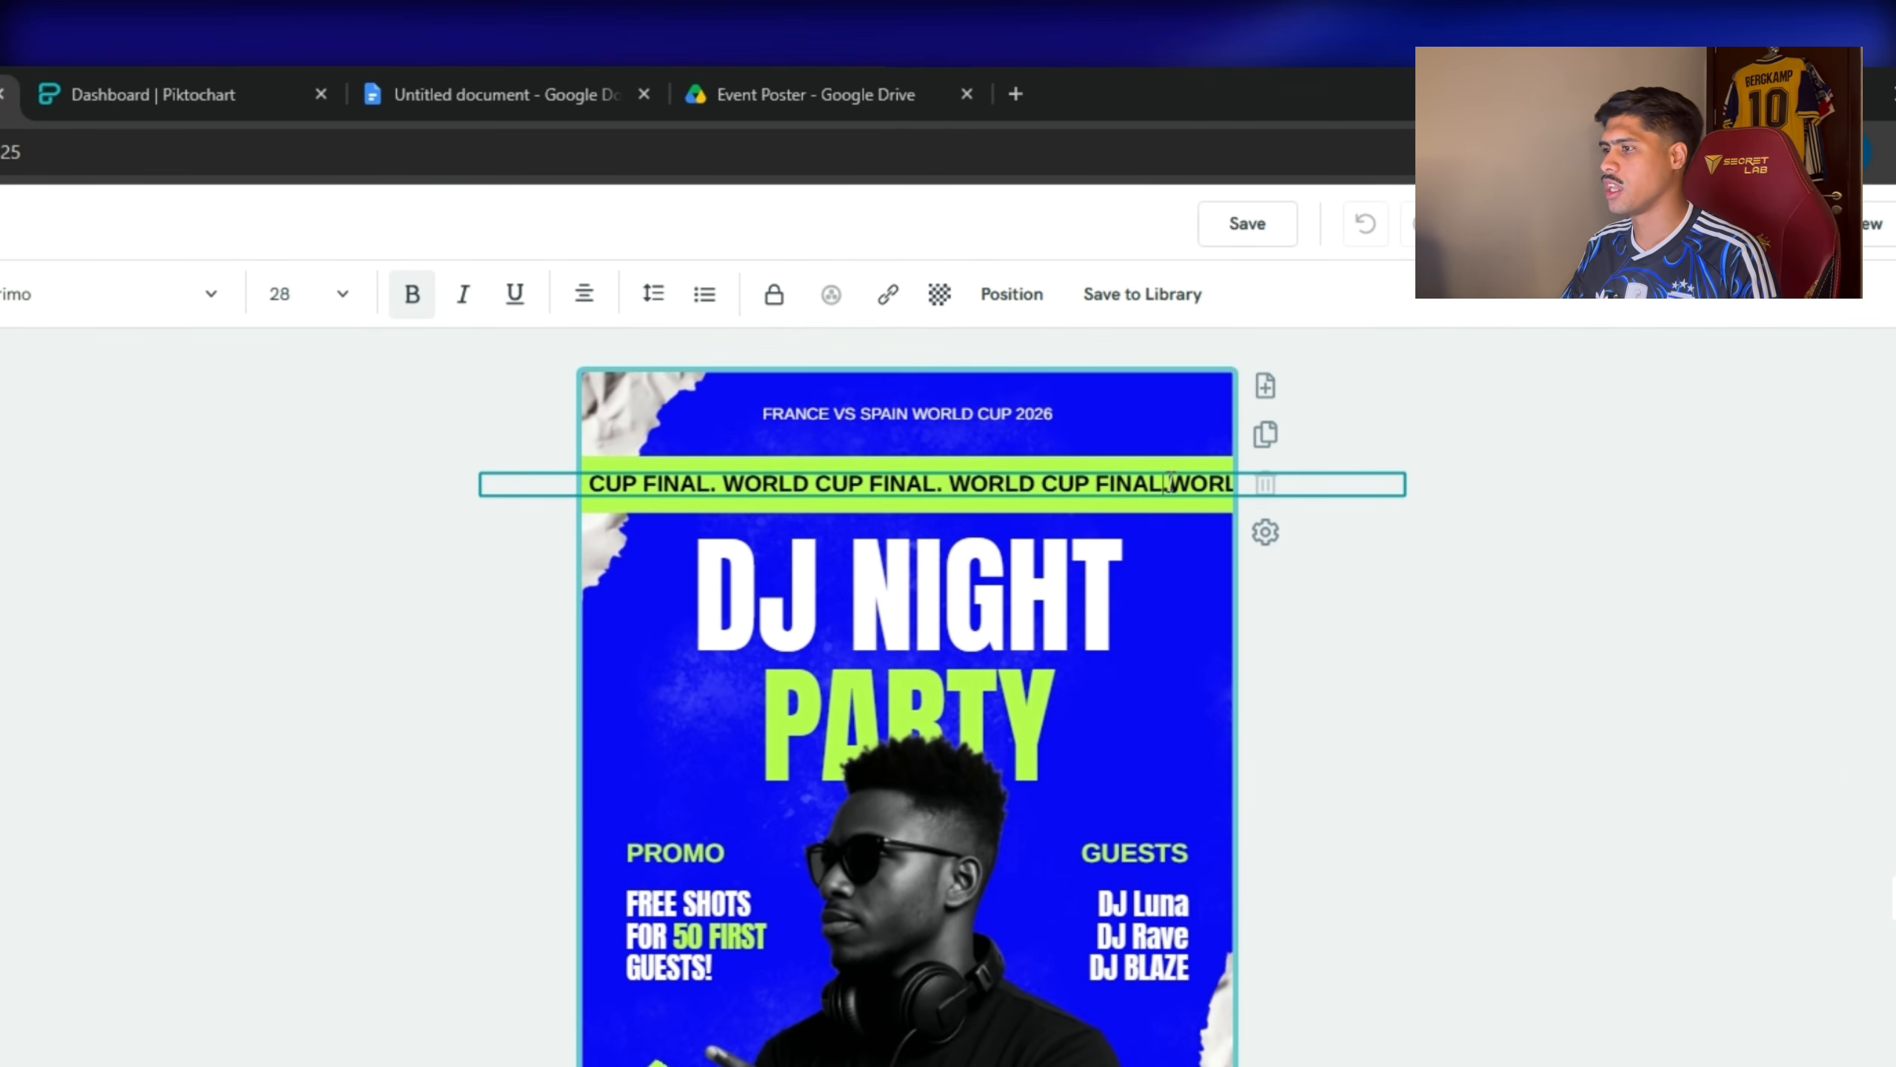
pyautogui.click(1282, 703)
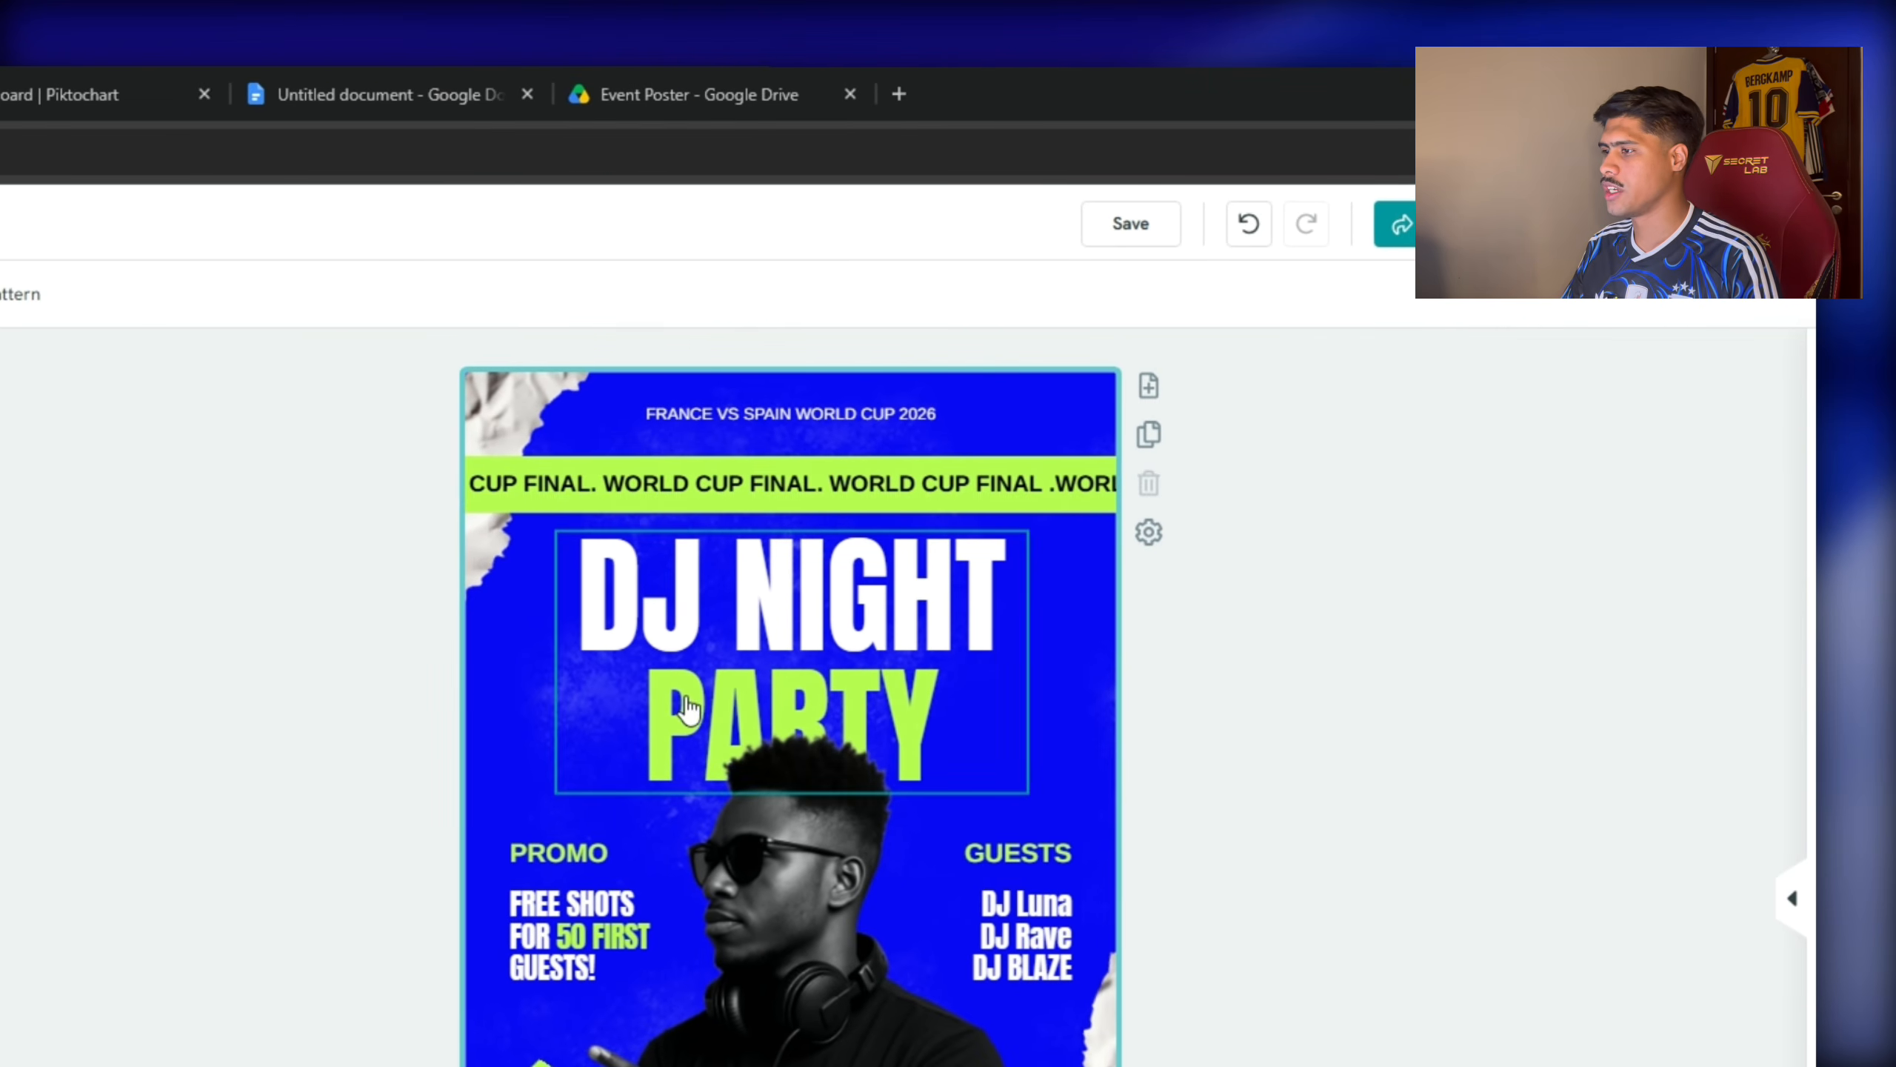
# Change the DJ NIGHT PARTY headline to 'WATCH PARTY'.
pyautogui.doubleClick(725, 669)
pyautogui.moveTo(969, 715); pyautogui.dragTo(525, 582)
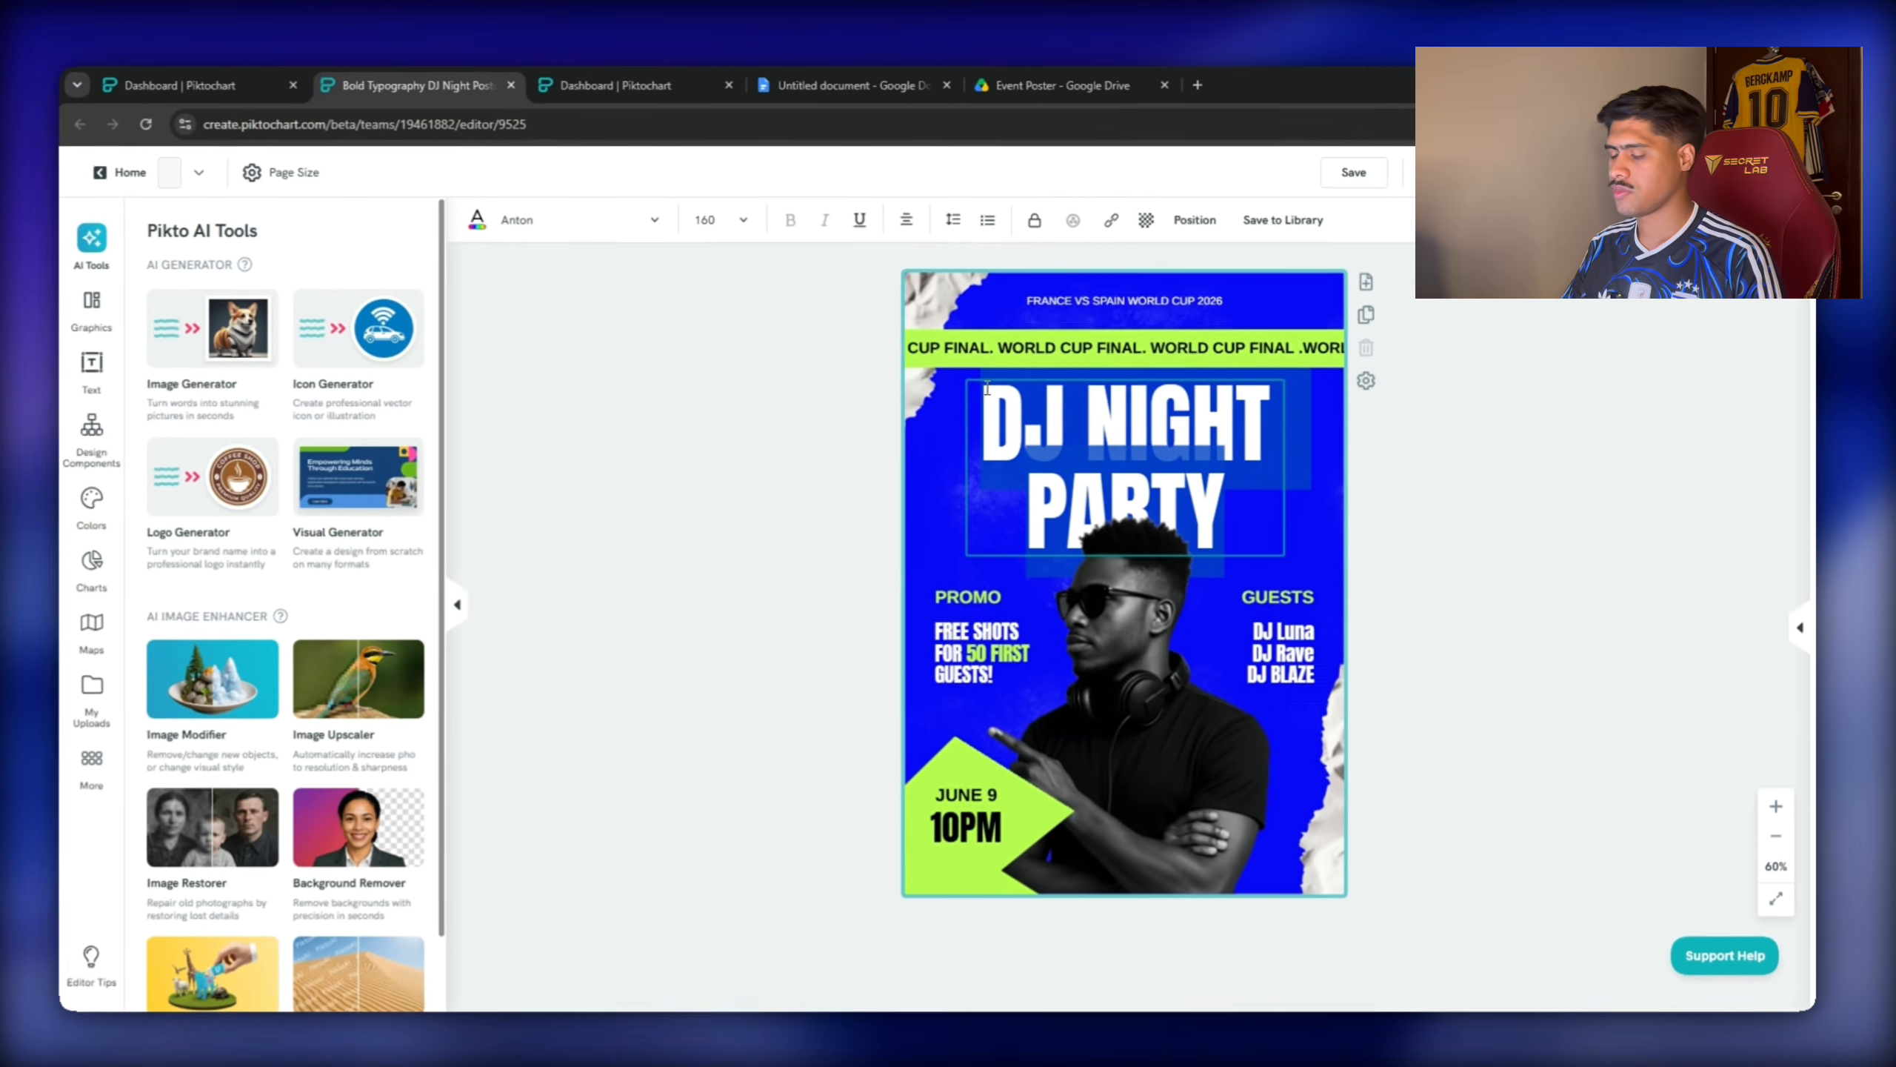
pyautogui.write('WATCH')
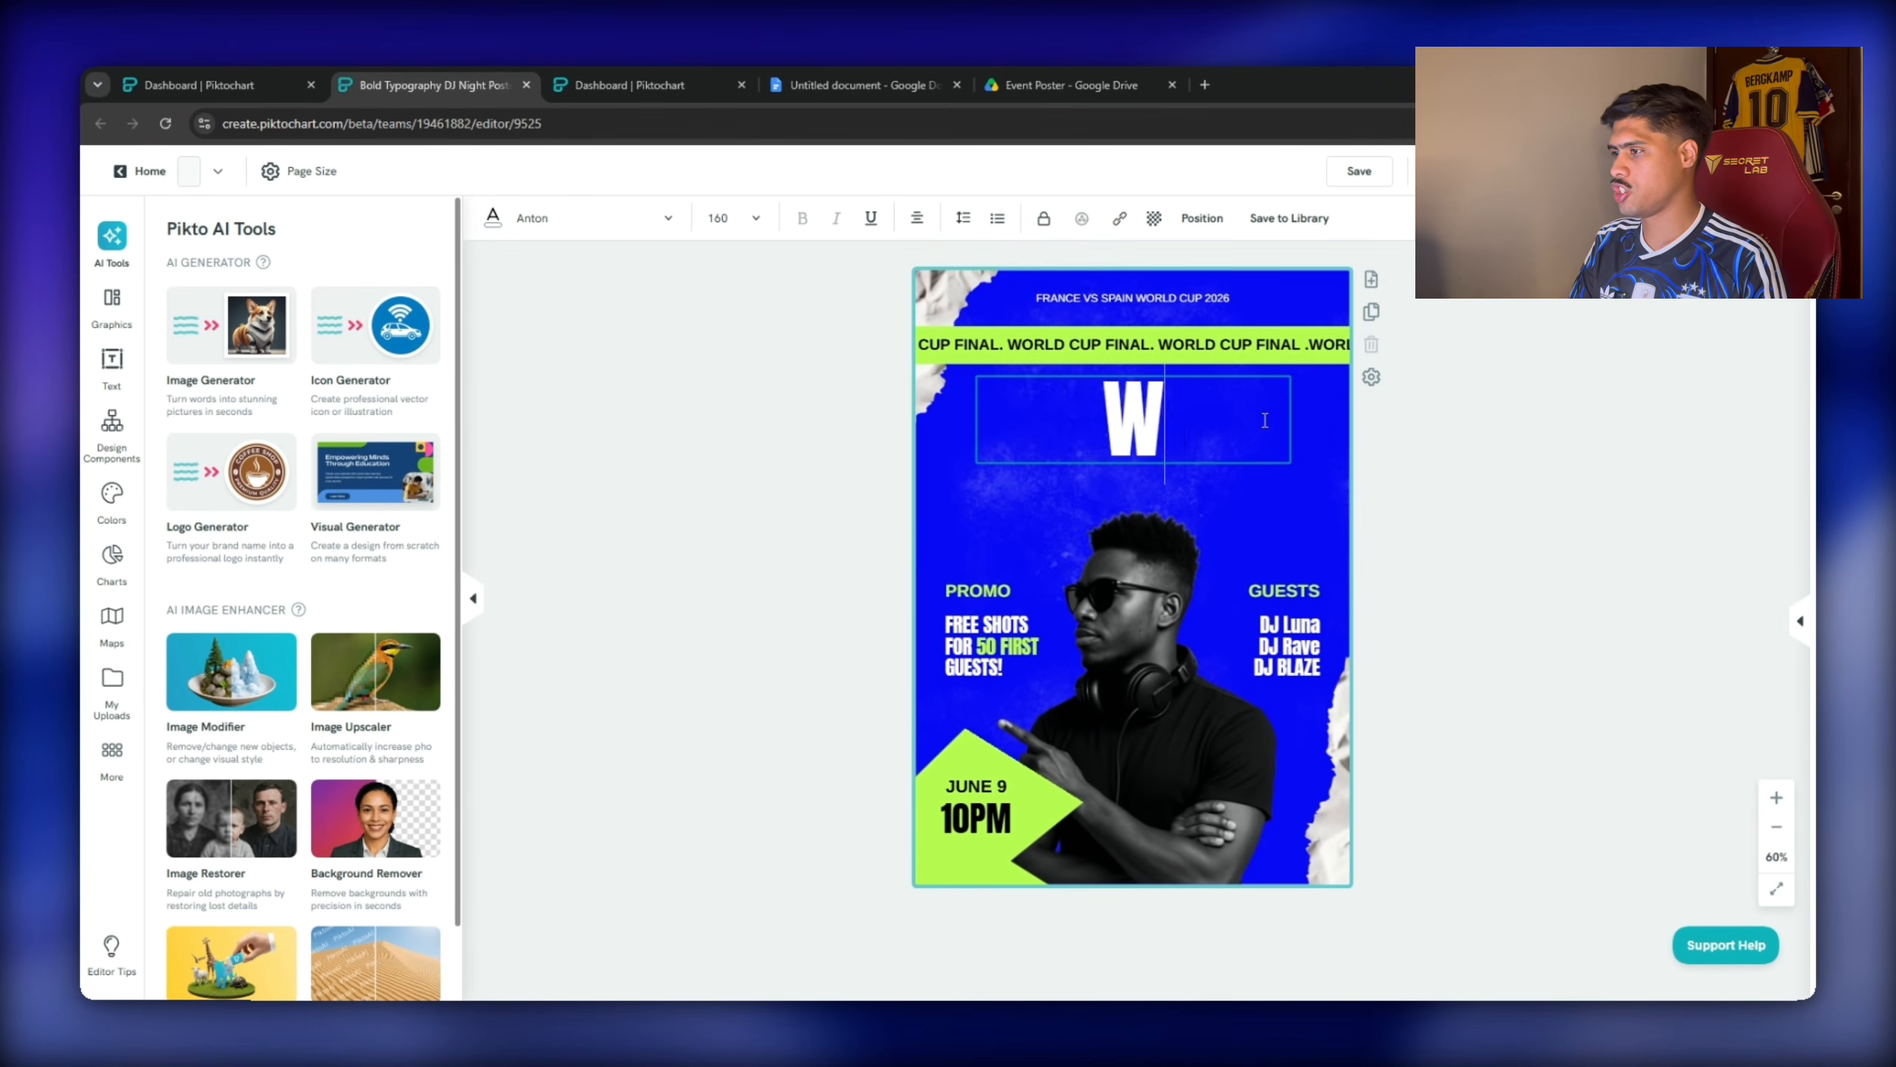
pyautogui.write(' PARTY')
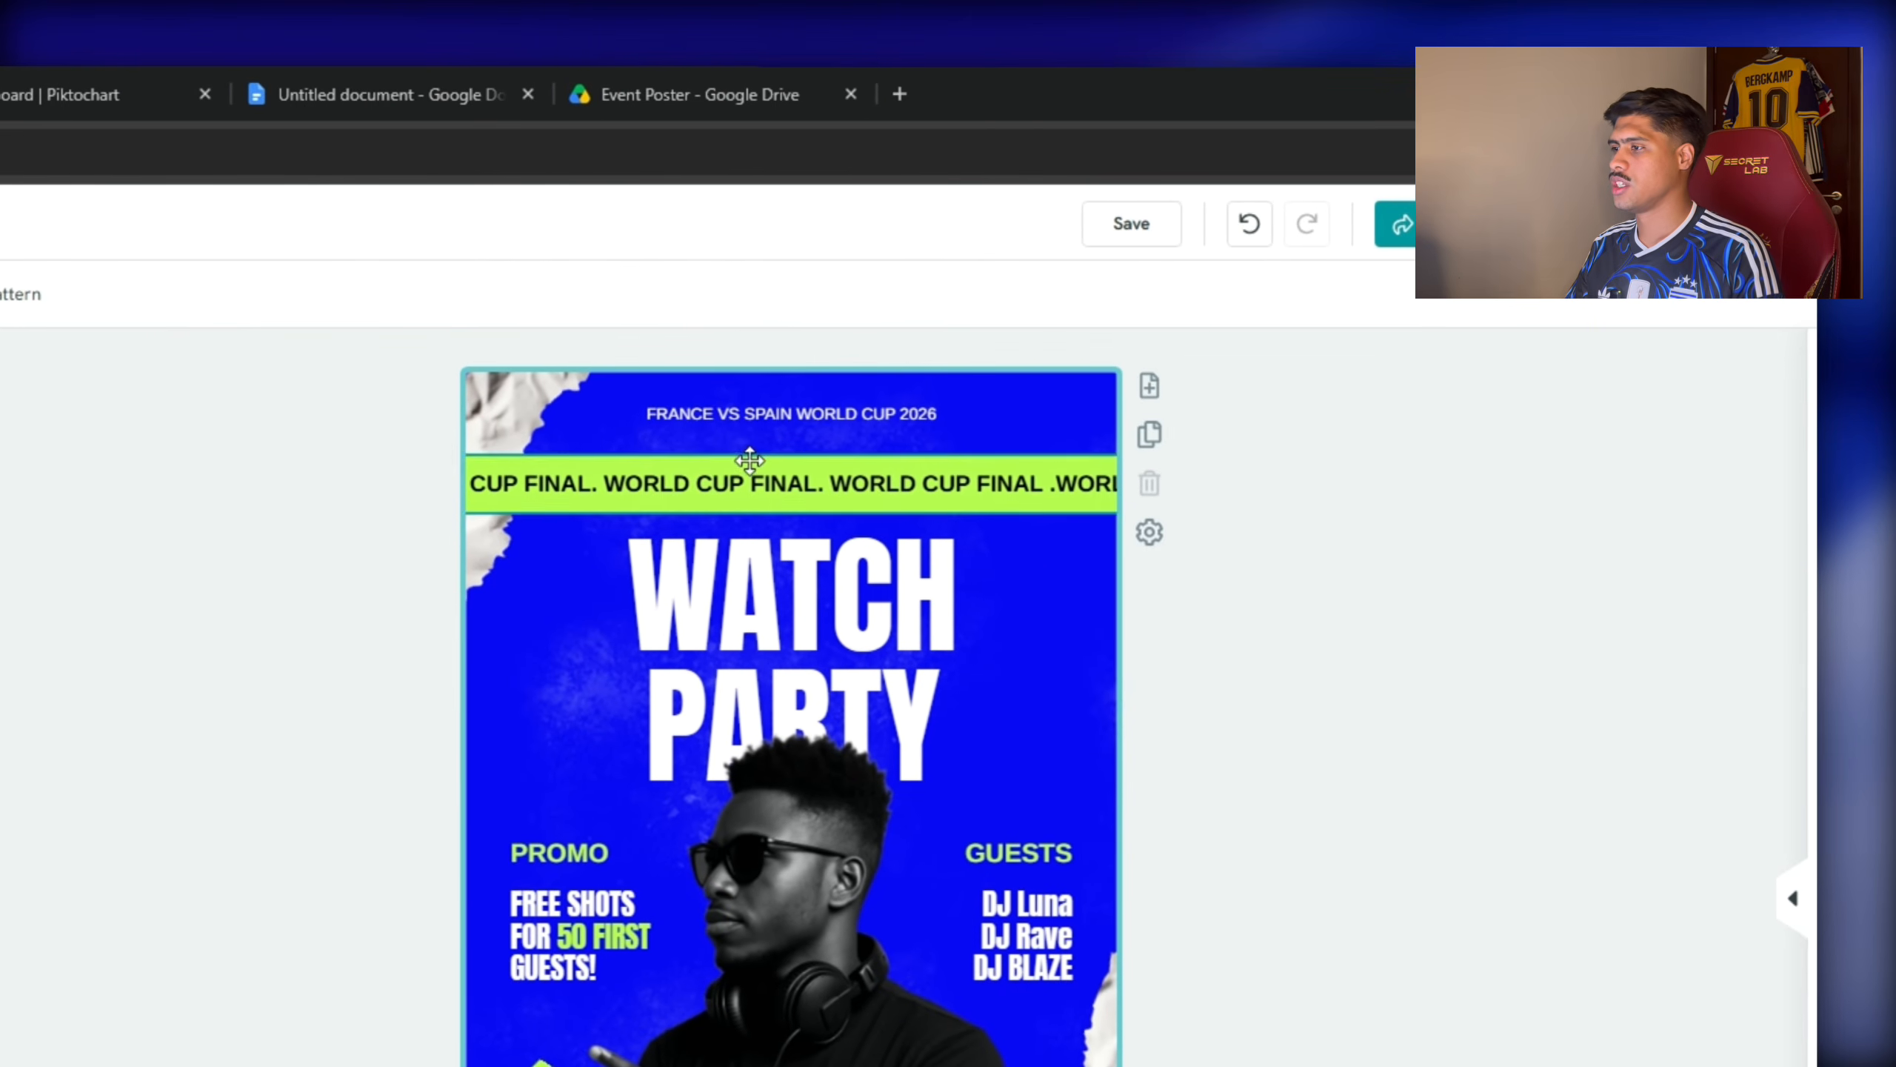
pyautogui.click(750, 478)
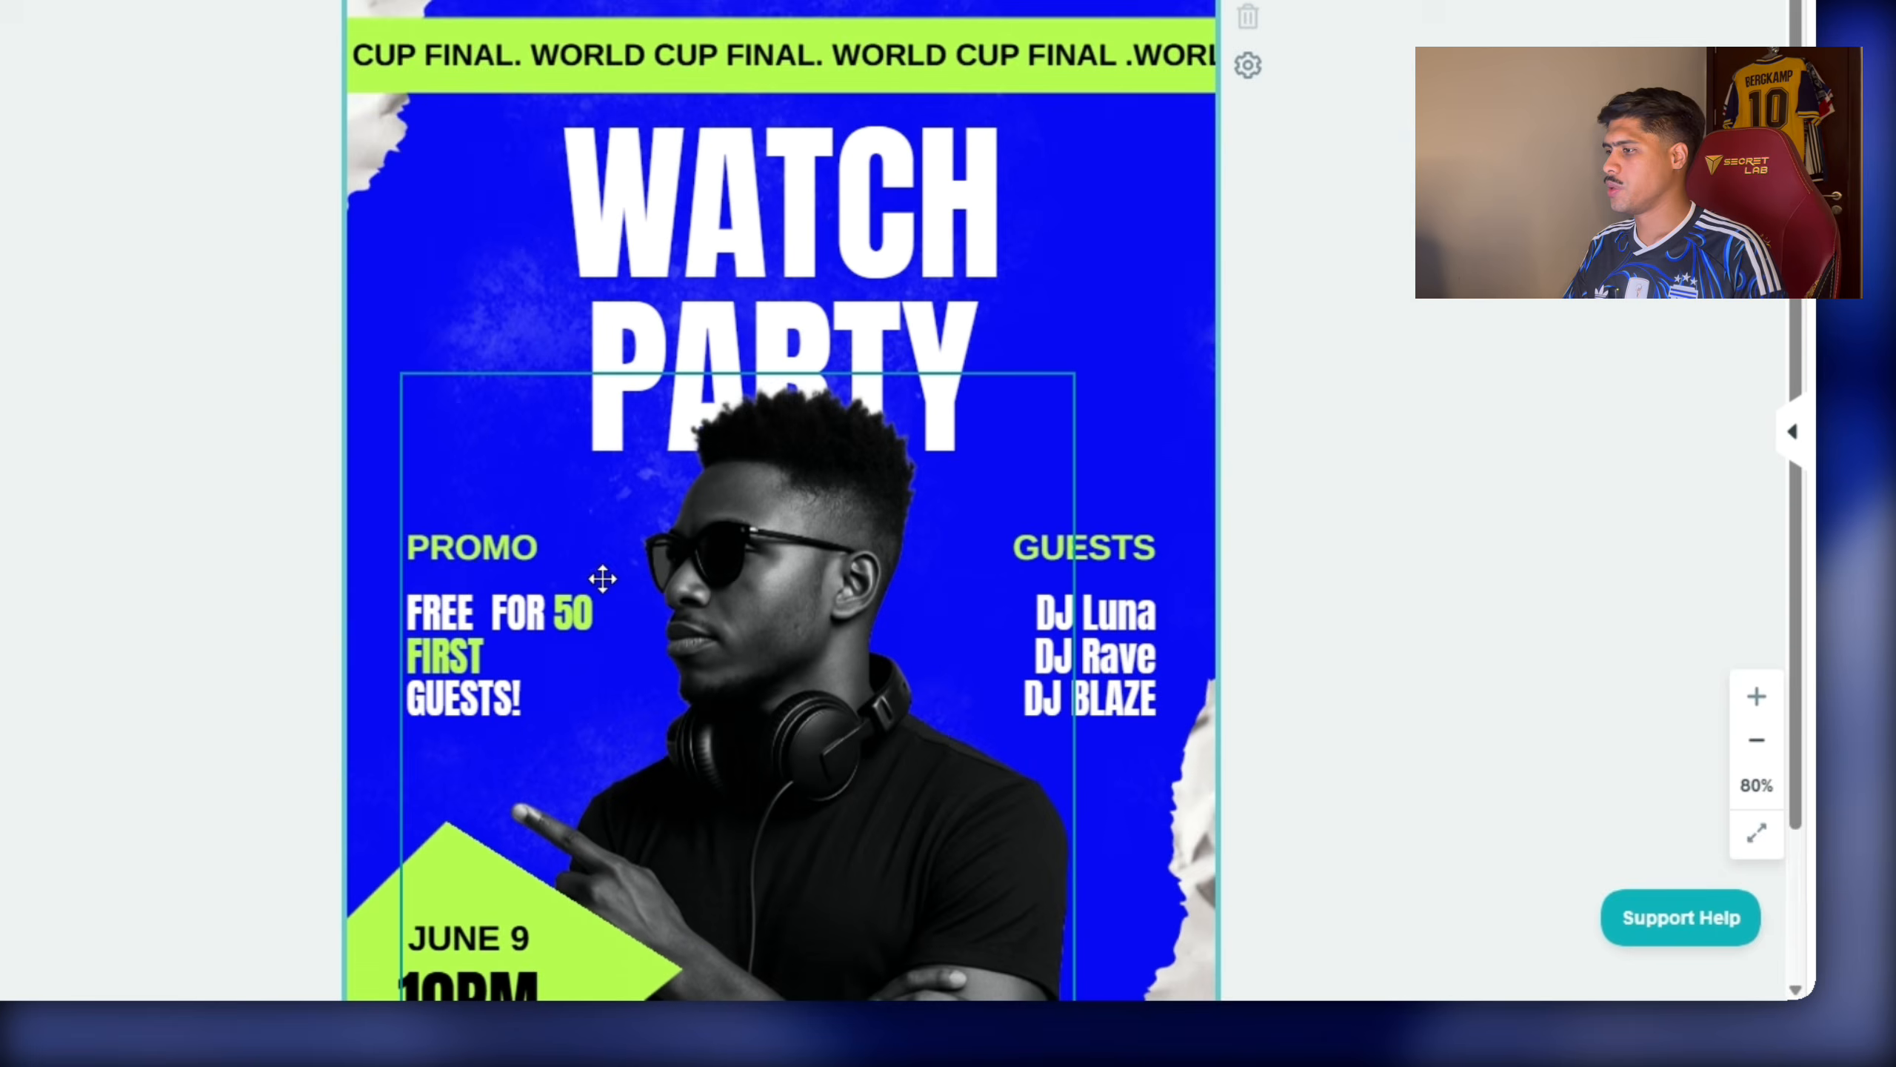
# Replace the three DJ names under GUESTS with 'Genesis Bar'.
pyautogui.scroll(-3, 602, 579)
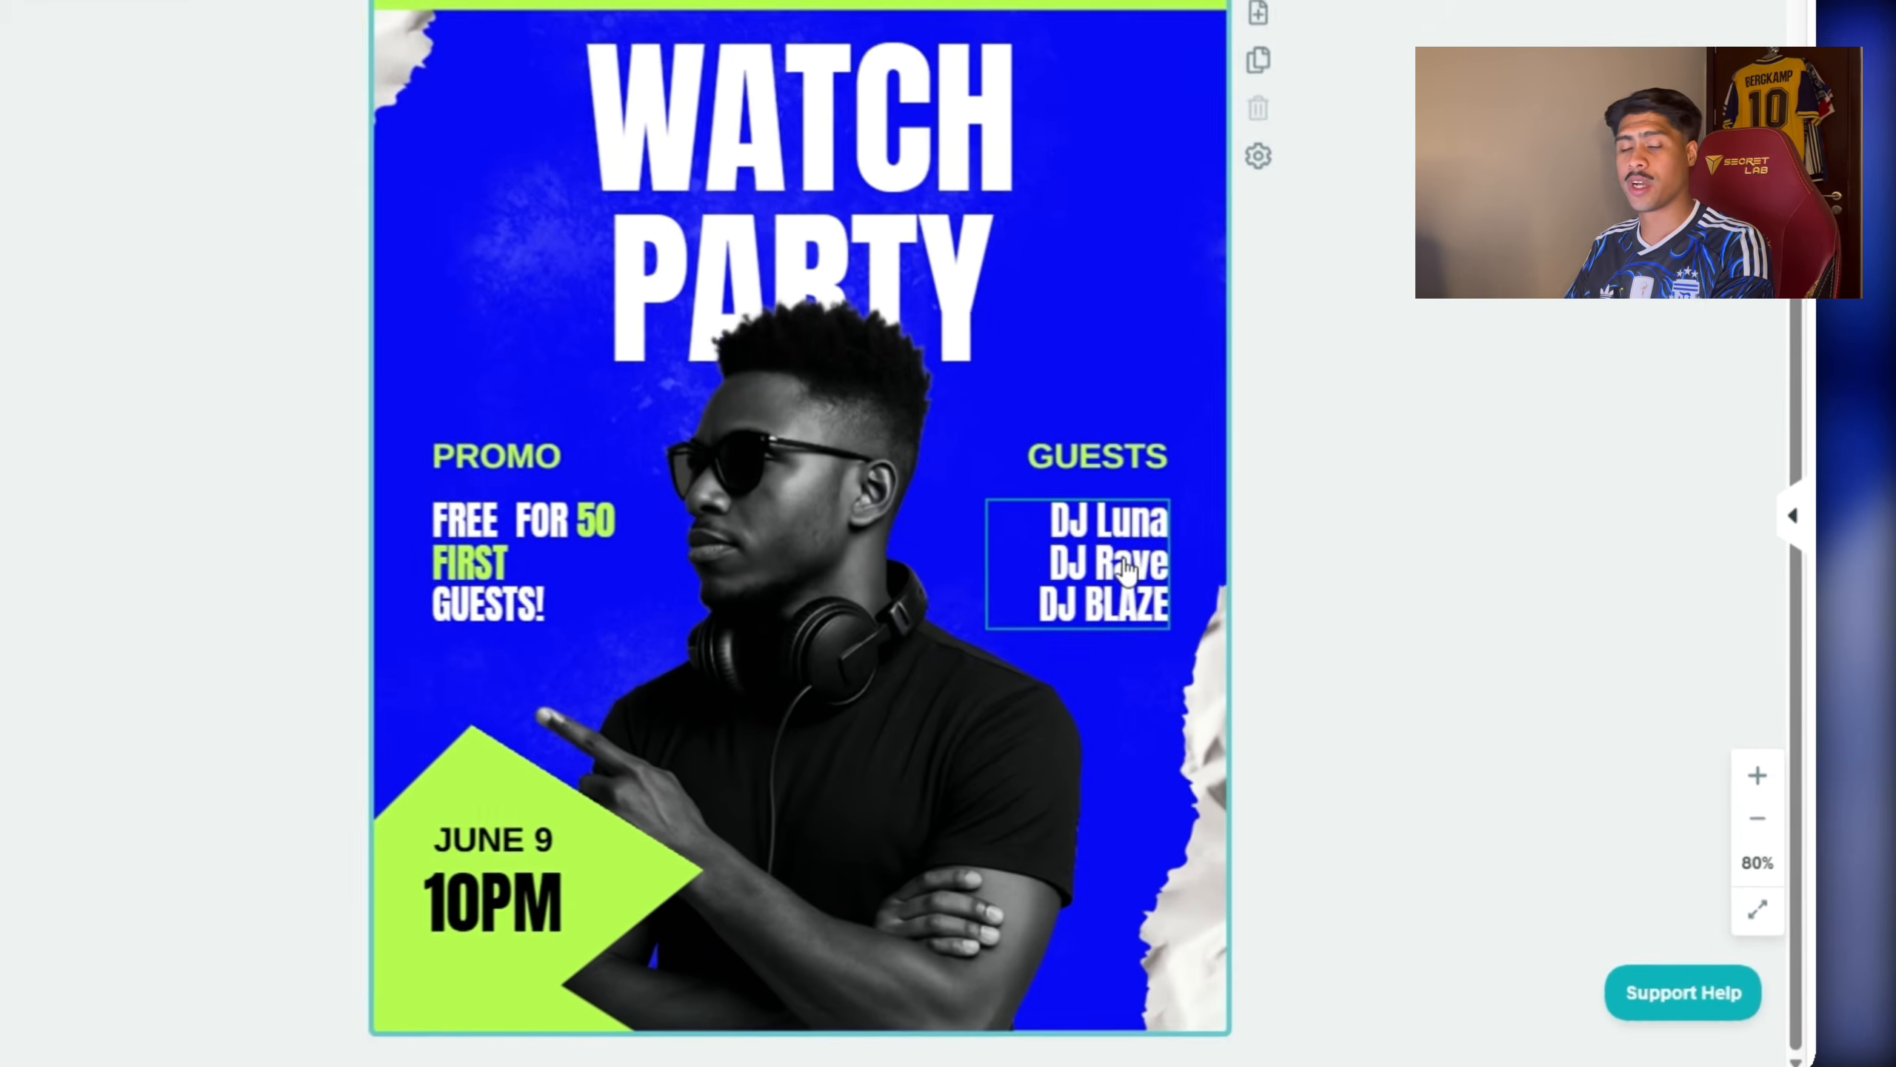
pyautogui.click(1316, 655)
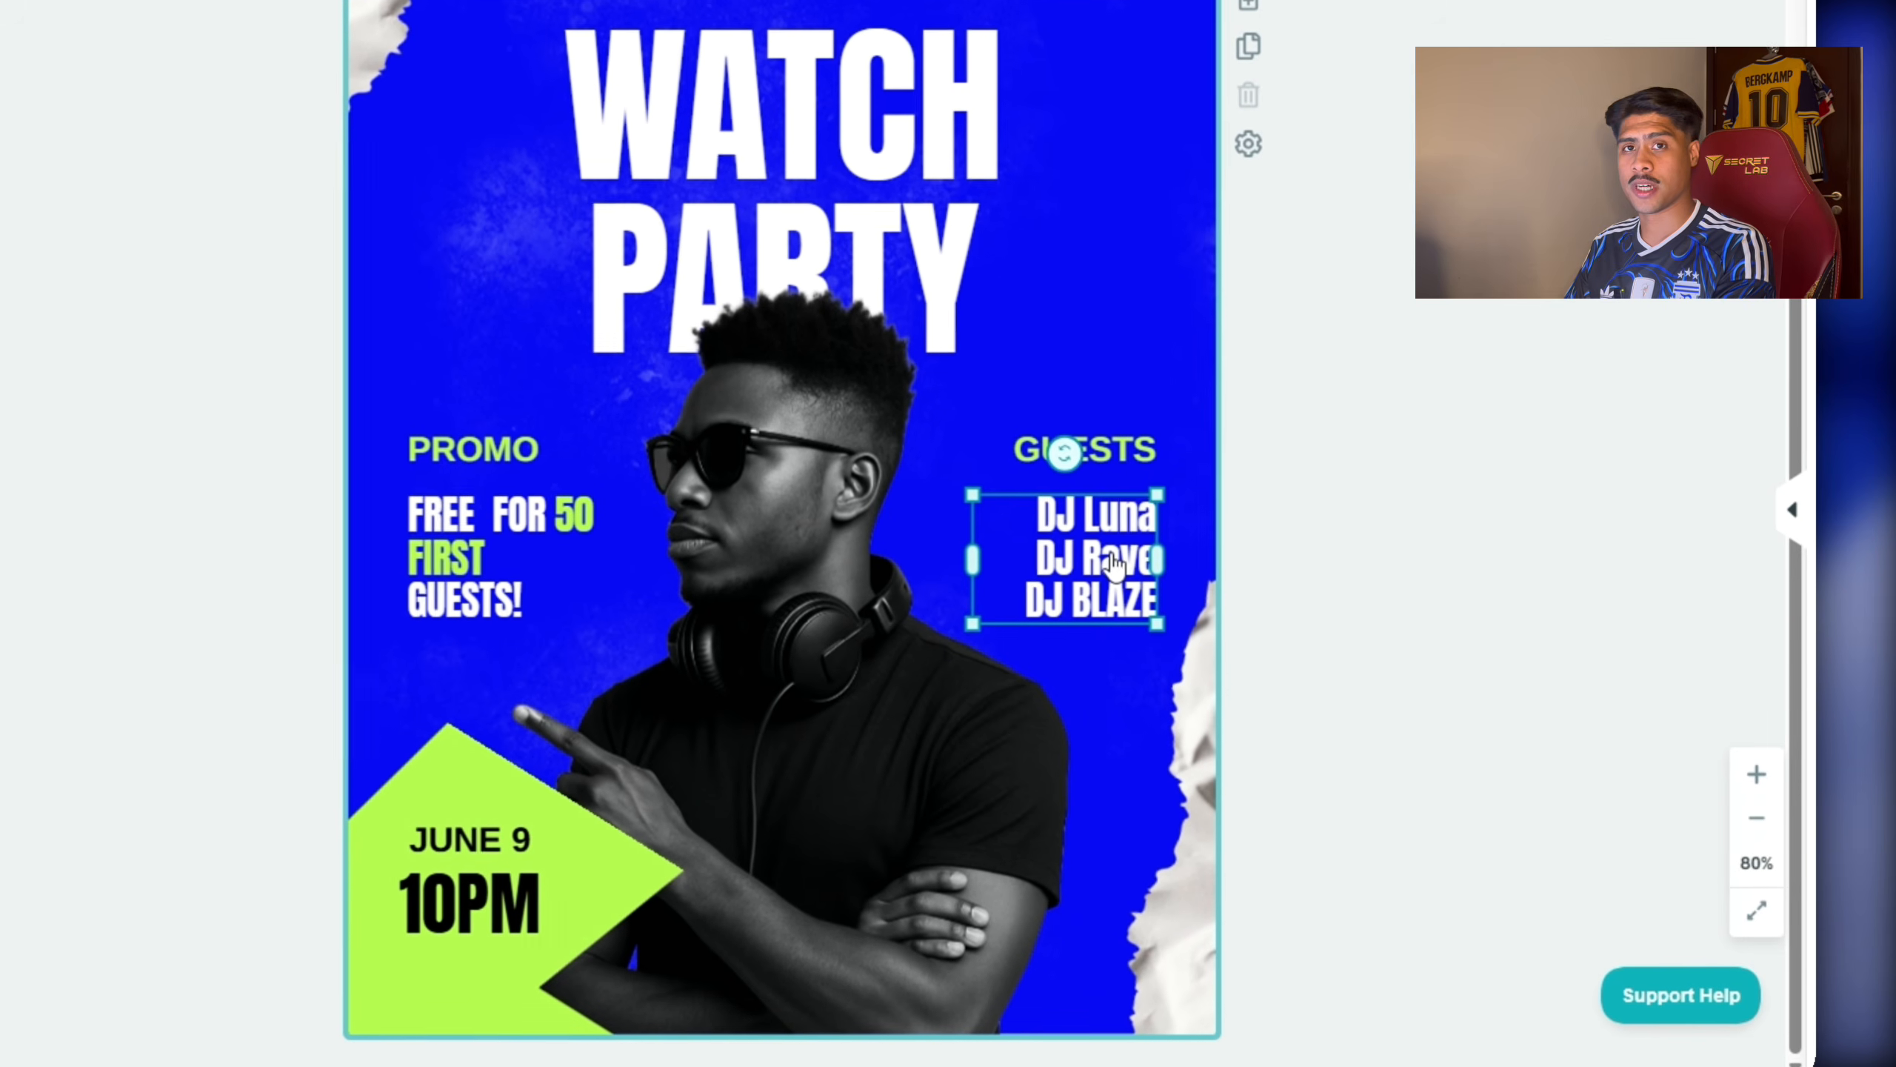
pyautogui.doubleClick(1061, 580)
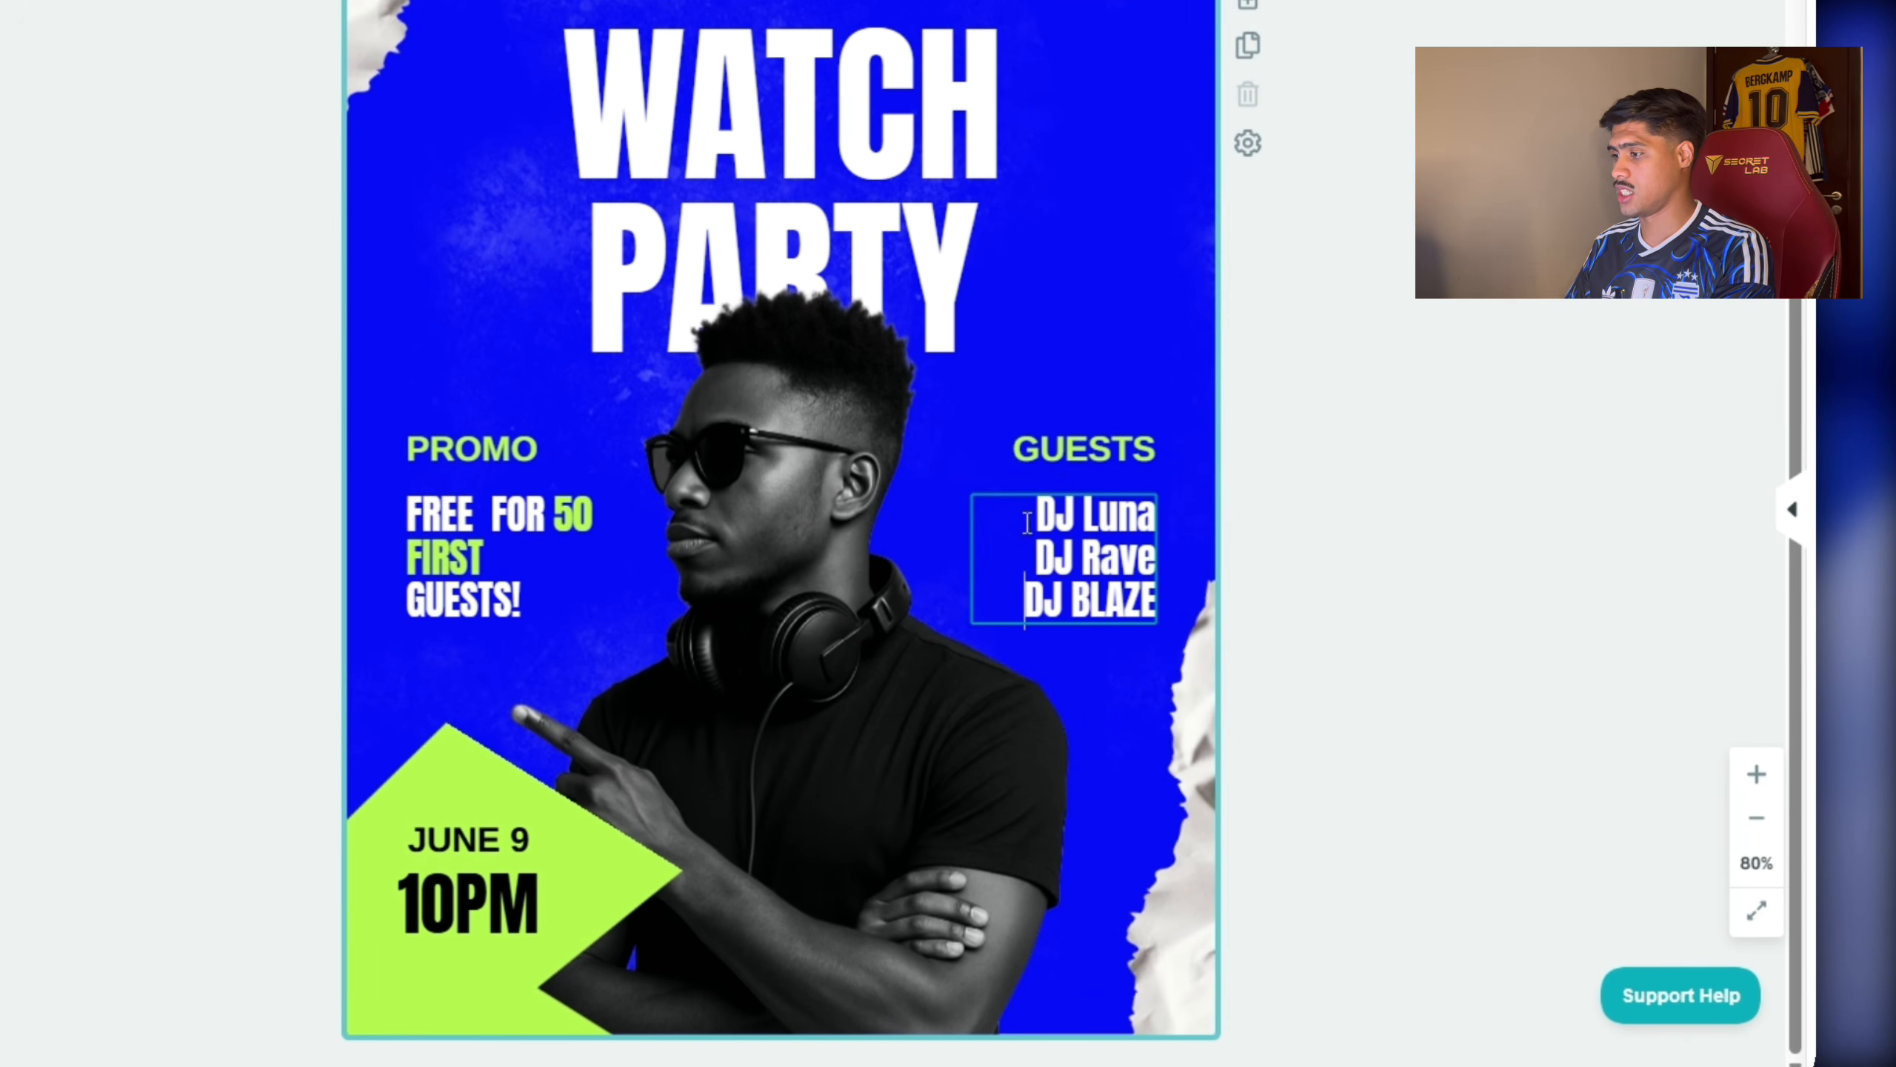
pyautogui.moveTo(1029, 522); pyautogui.dragTo(1168, 613)
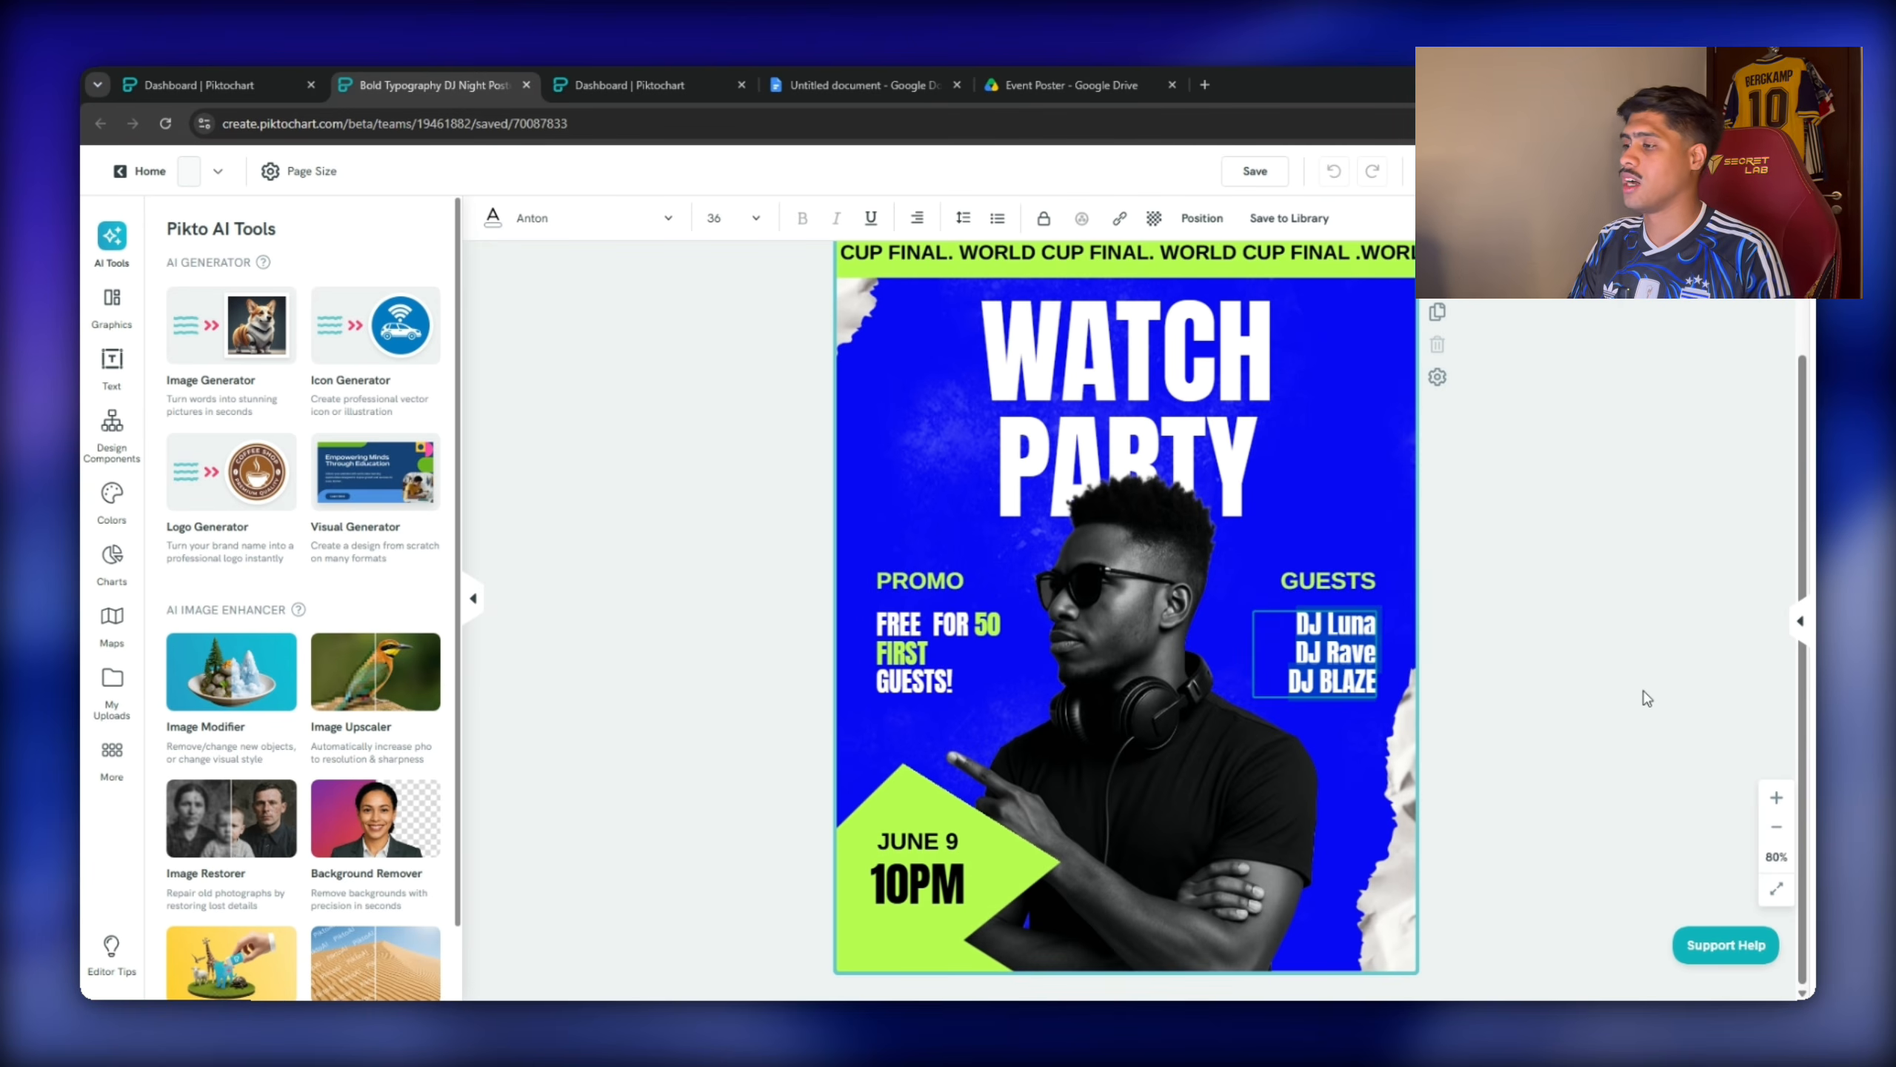
pyautogui.write('g')
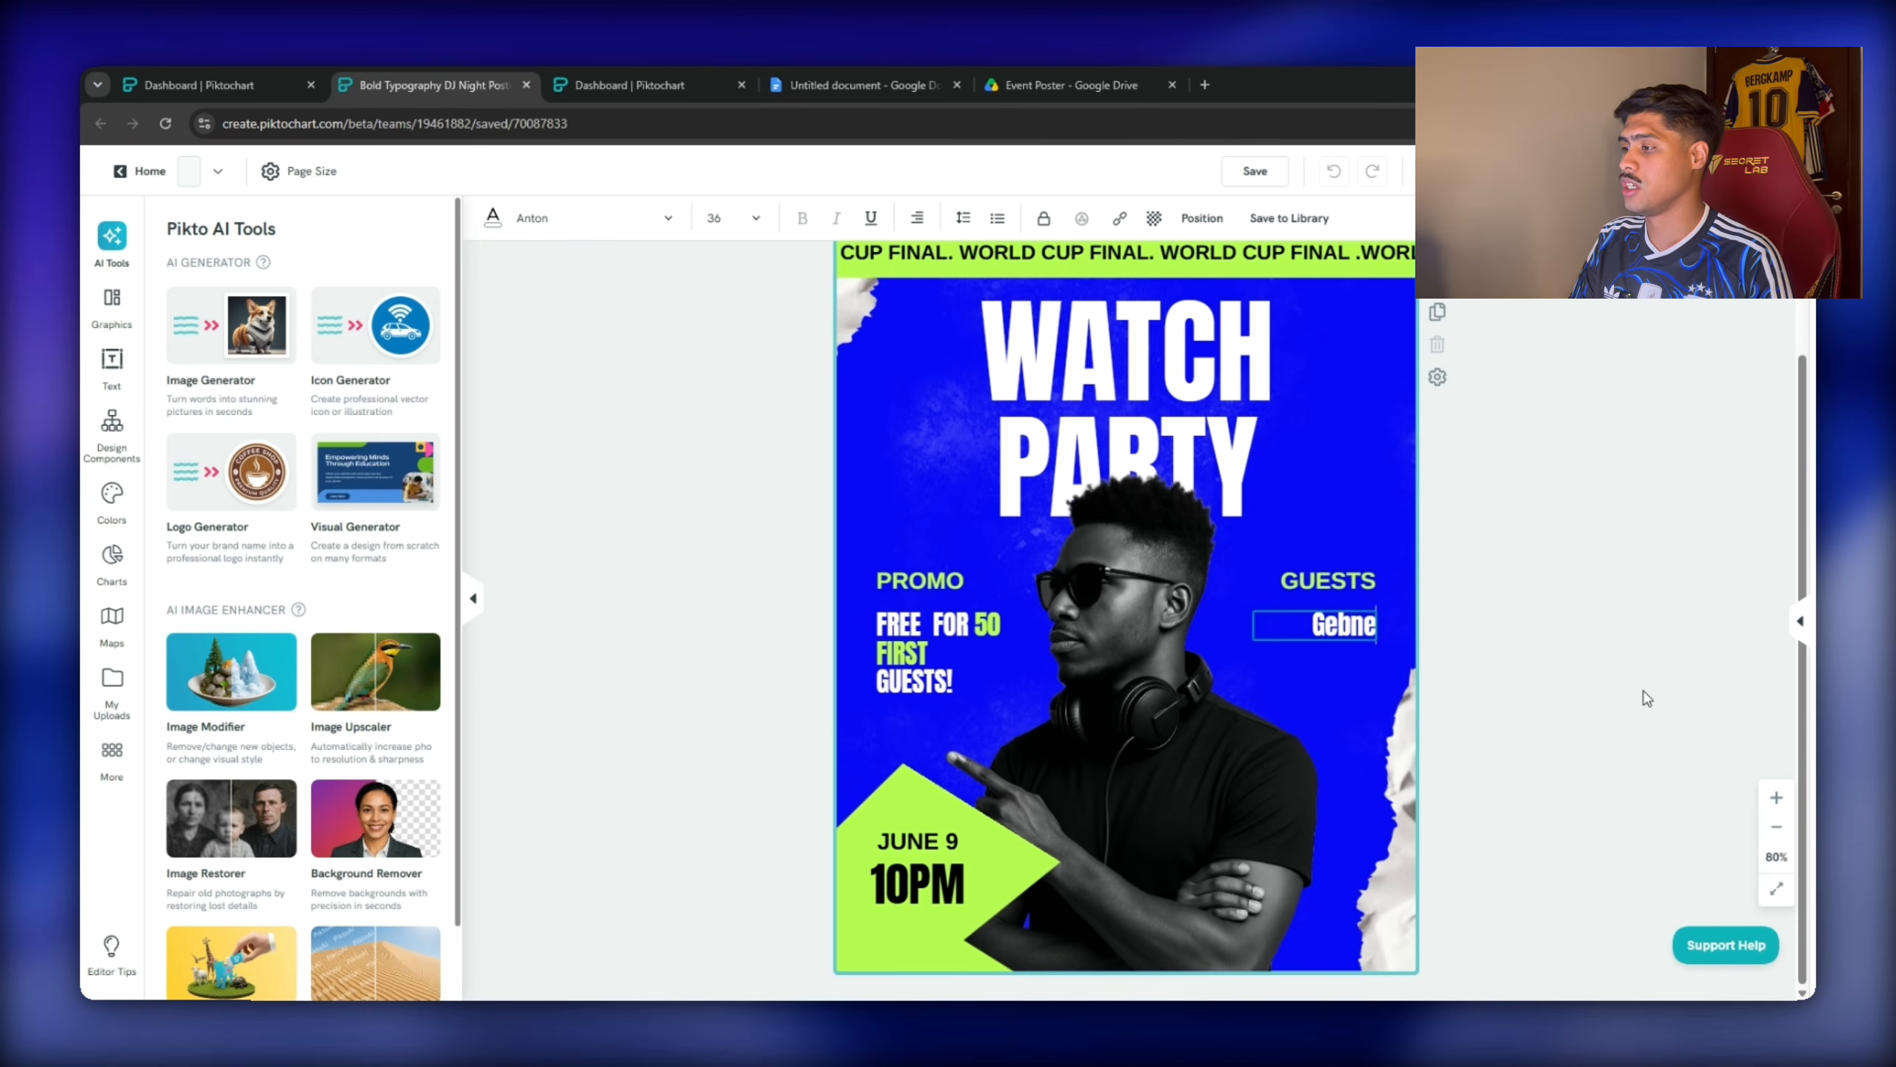
pyautogui.write('enesis Bar')
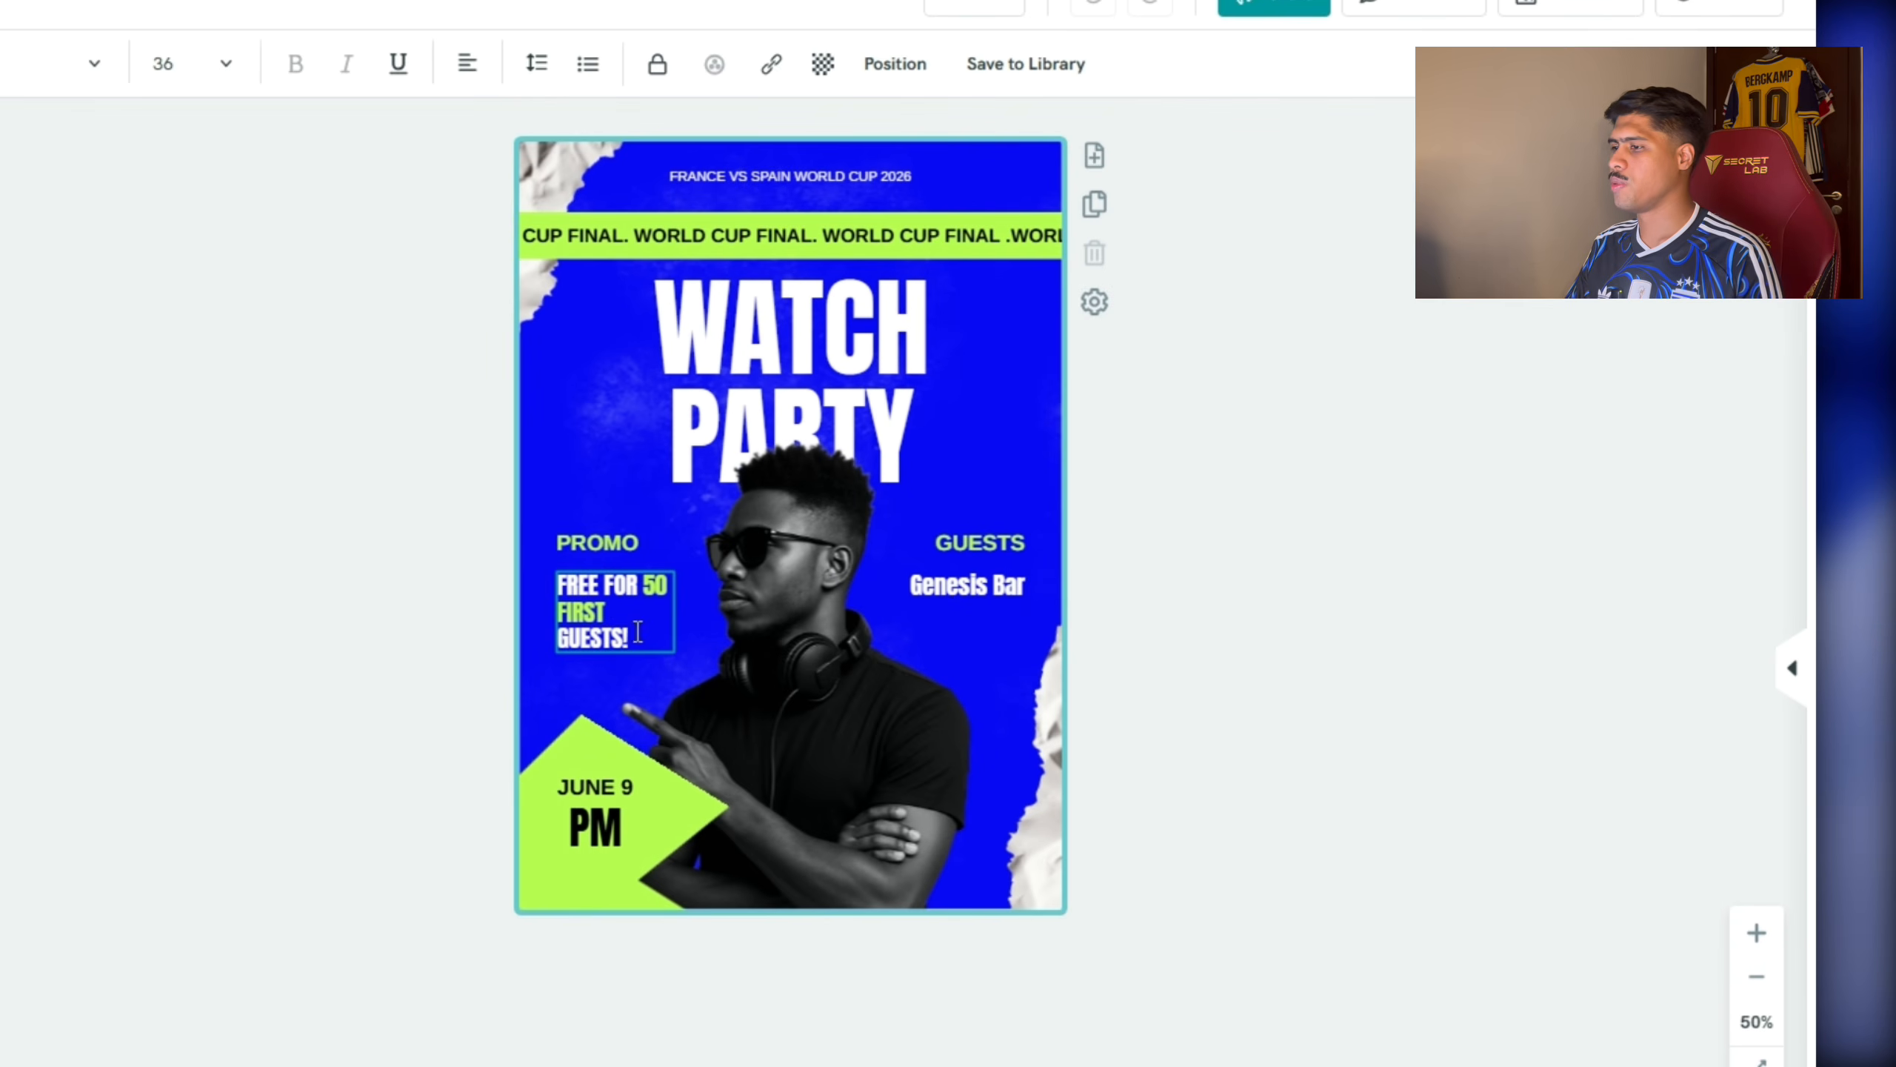
pyautogui.moveTo(638, 632); pyautogui.dragTo(580, 632)
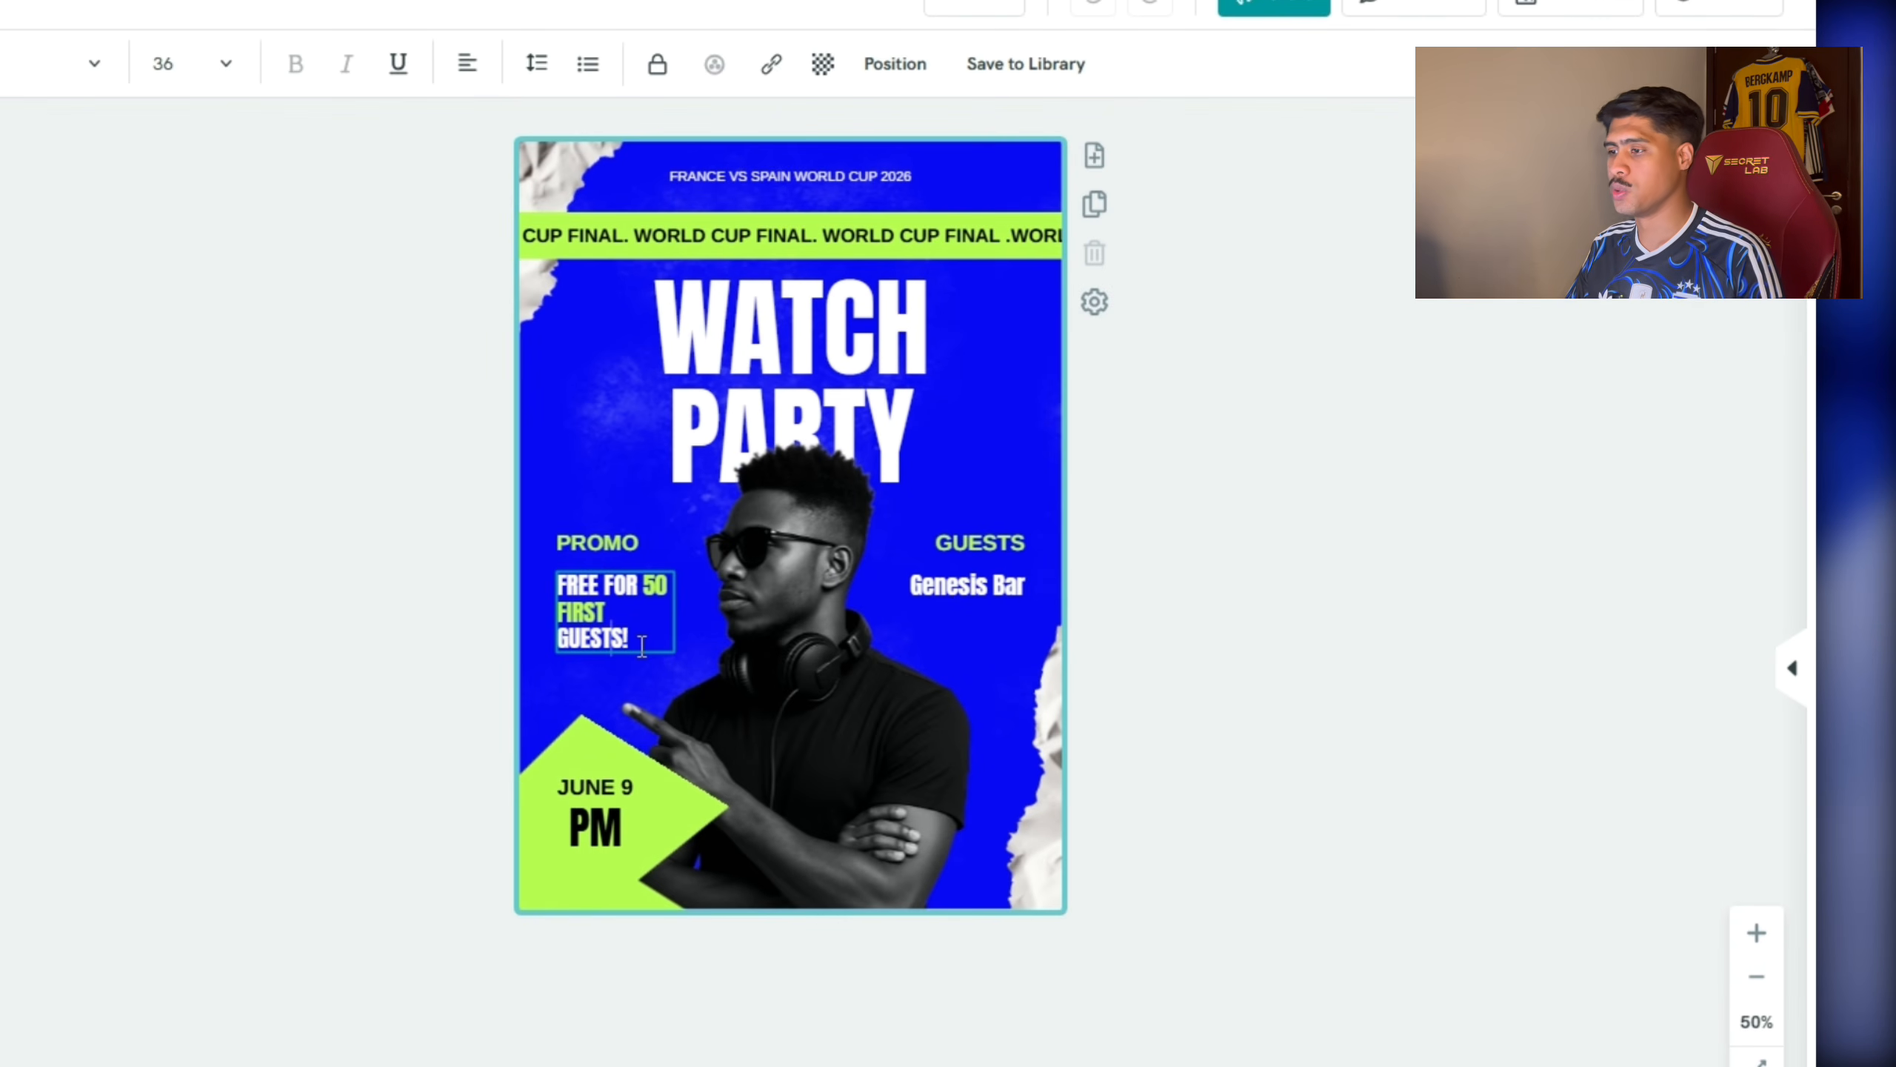
# Rewrite the promo as 'FREE NACHO PLATTER FOR FIRST 50 GUESTS!' and change its text colour.
pyautogui.moveTo(642, 646); pyautogui.dragTo(609, 584)
pyautogui.click(629, 586)
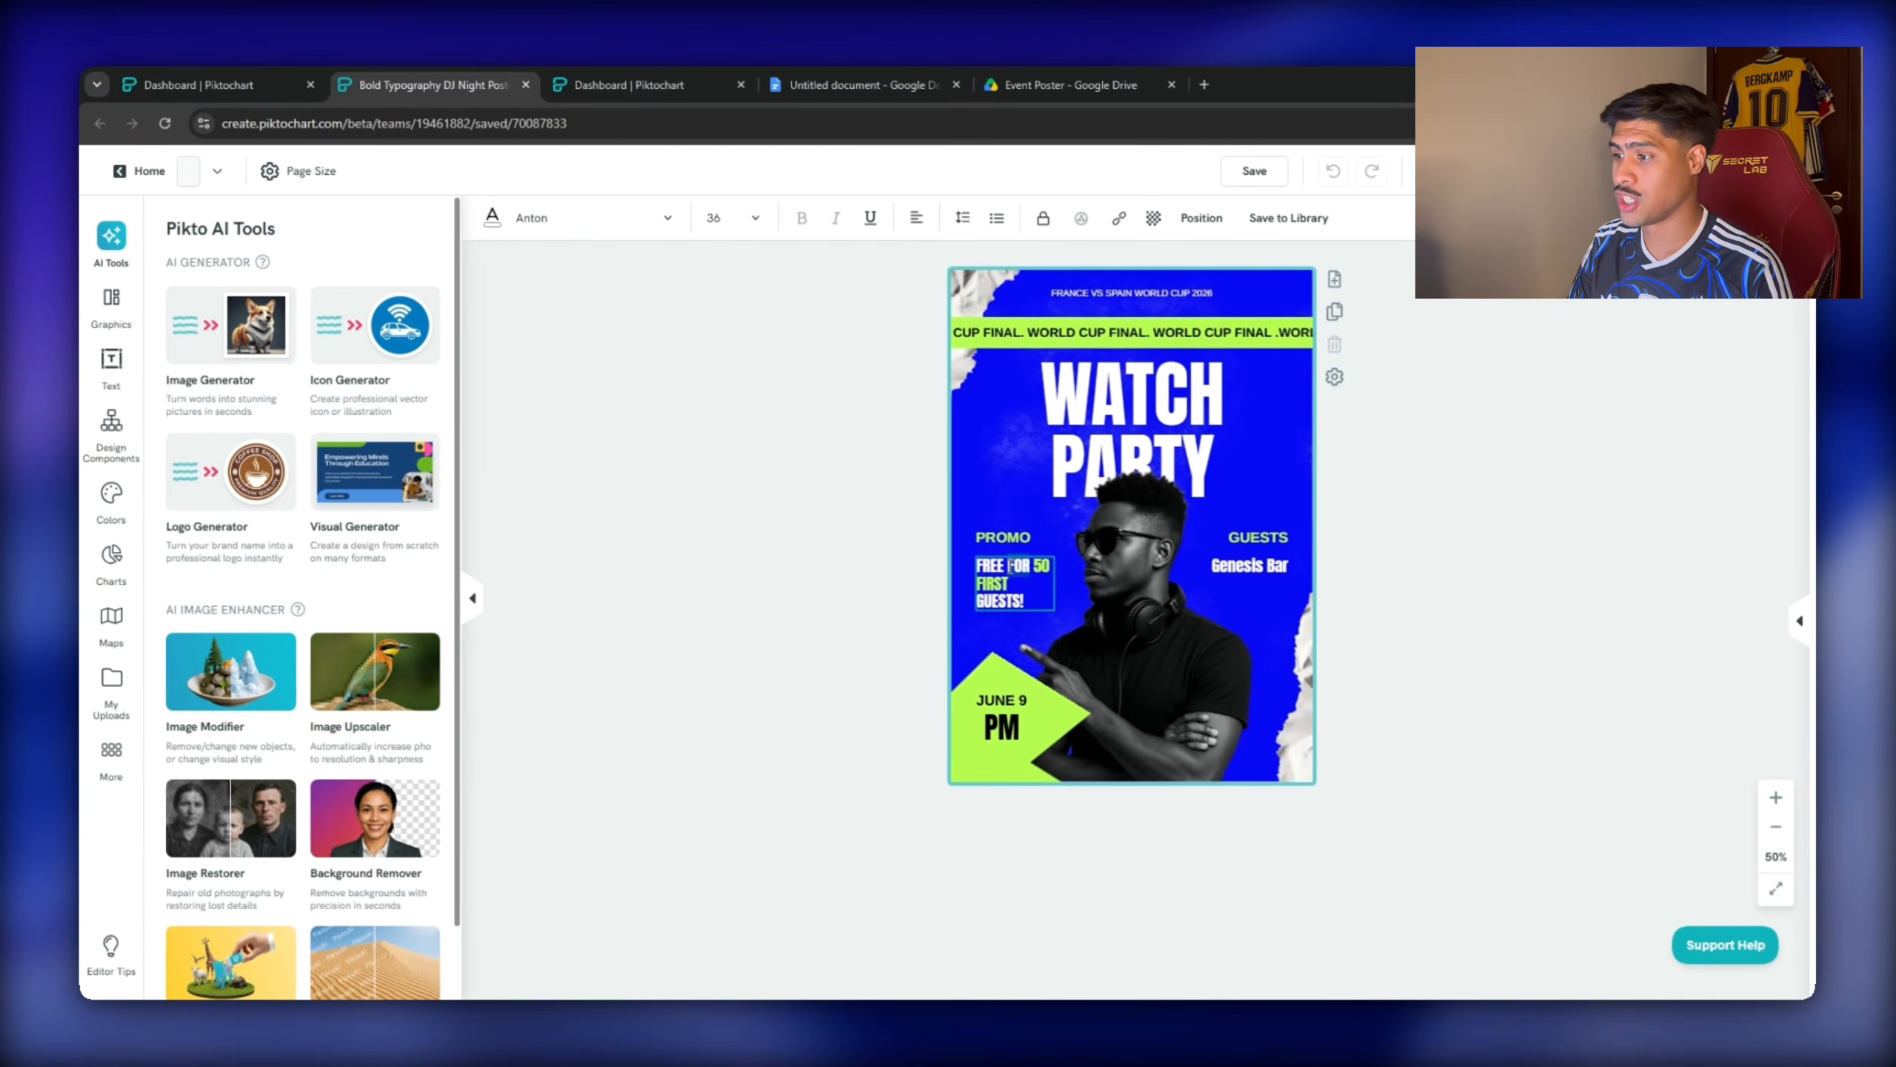
pyautogui.write('nach')
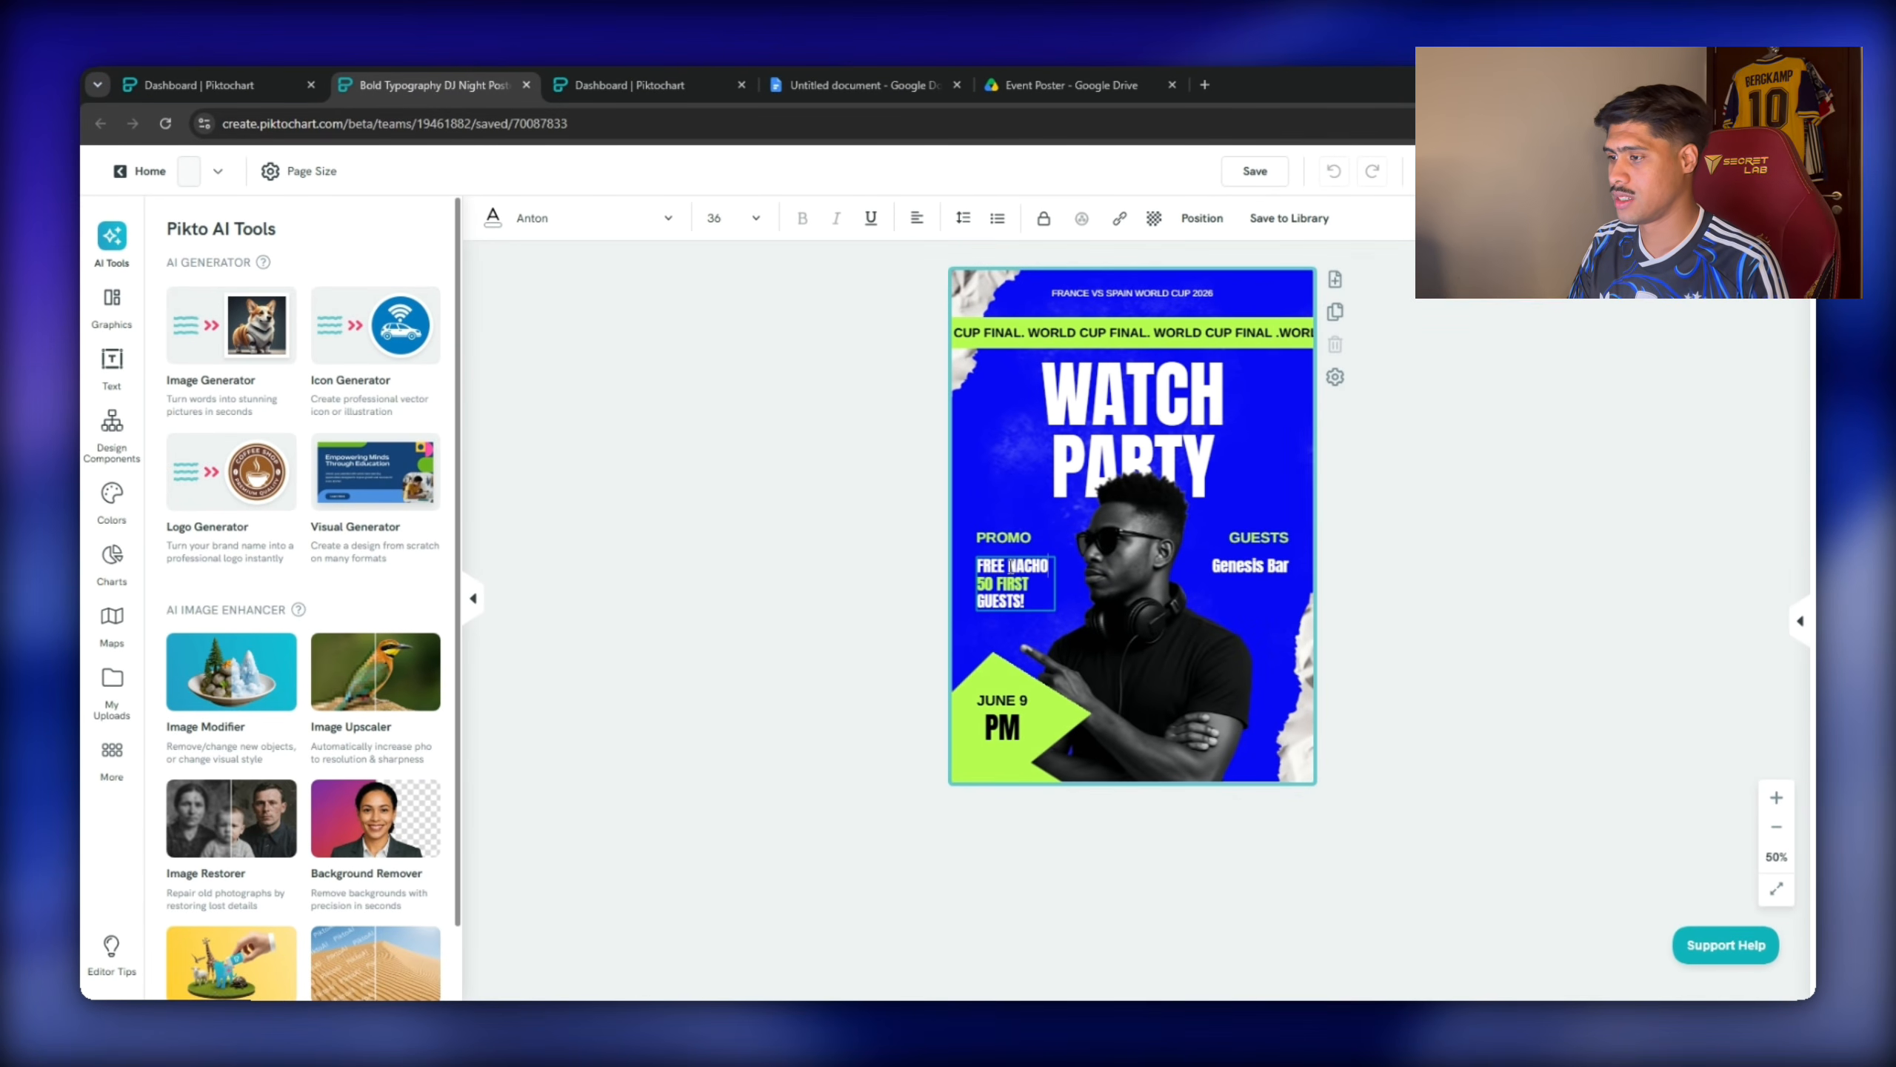
pyautogui.write('o play')
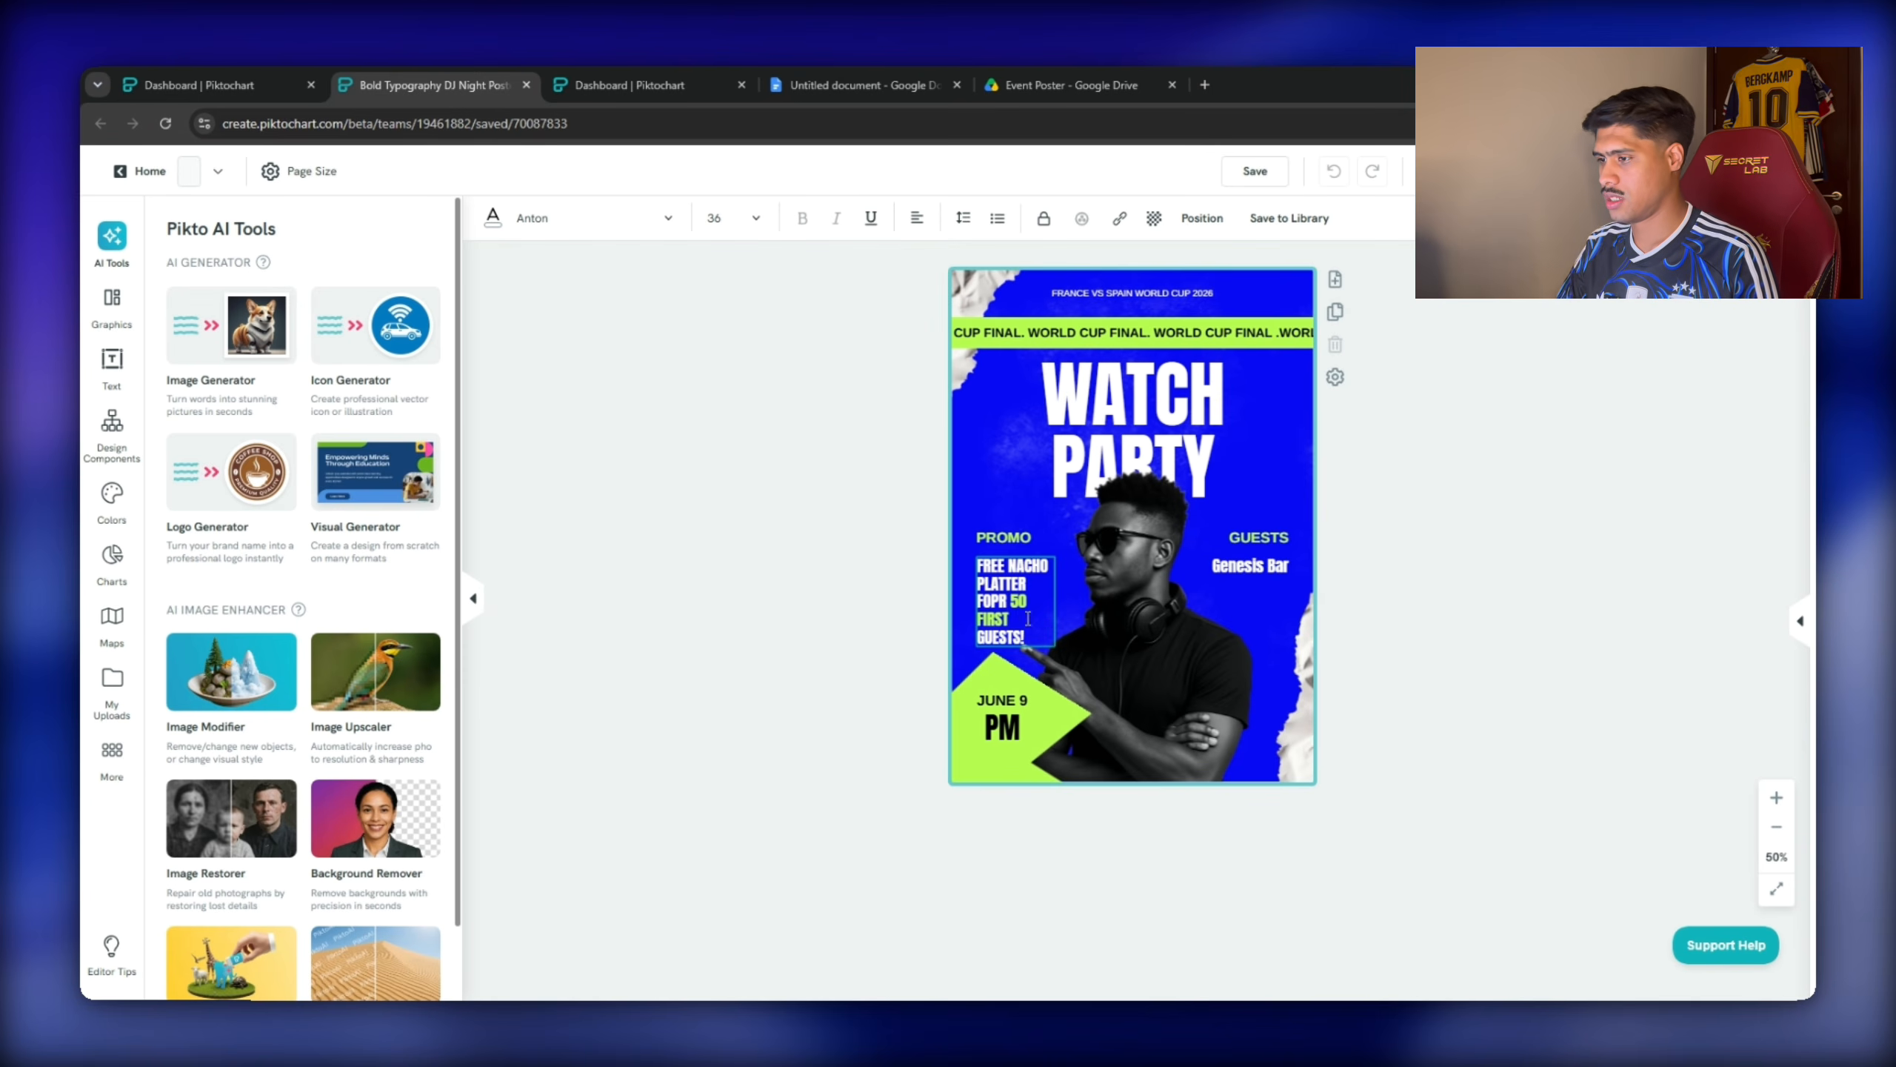
pyautogui.press('BackSpace')
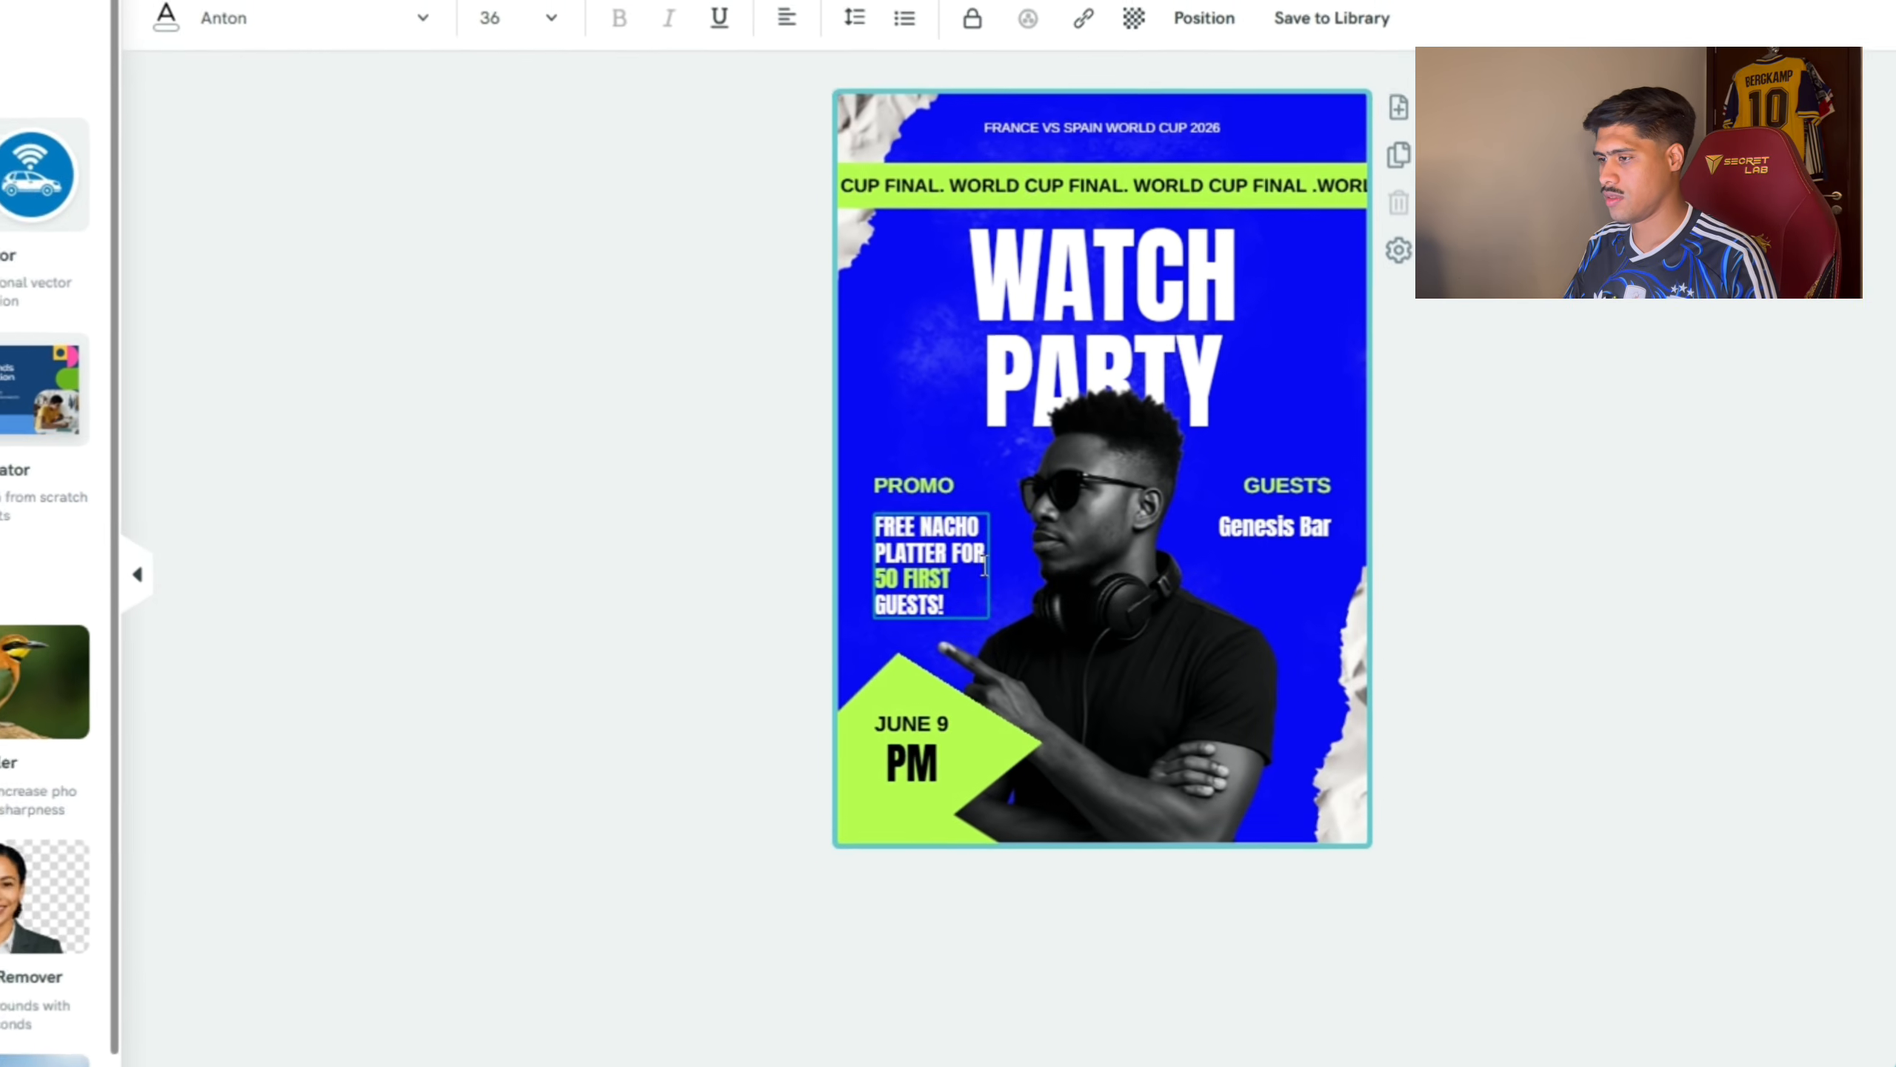
pyautogui.moveTo(949, 575); pyautogui.dragTo(873, 580)
pyautogui.click(892, 579)
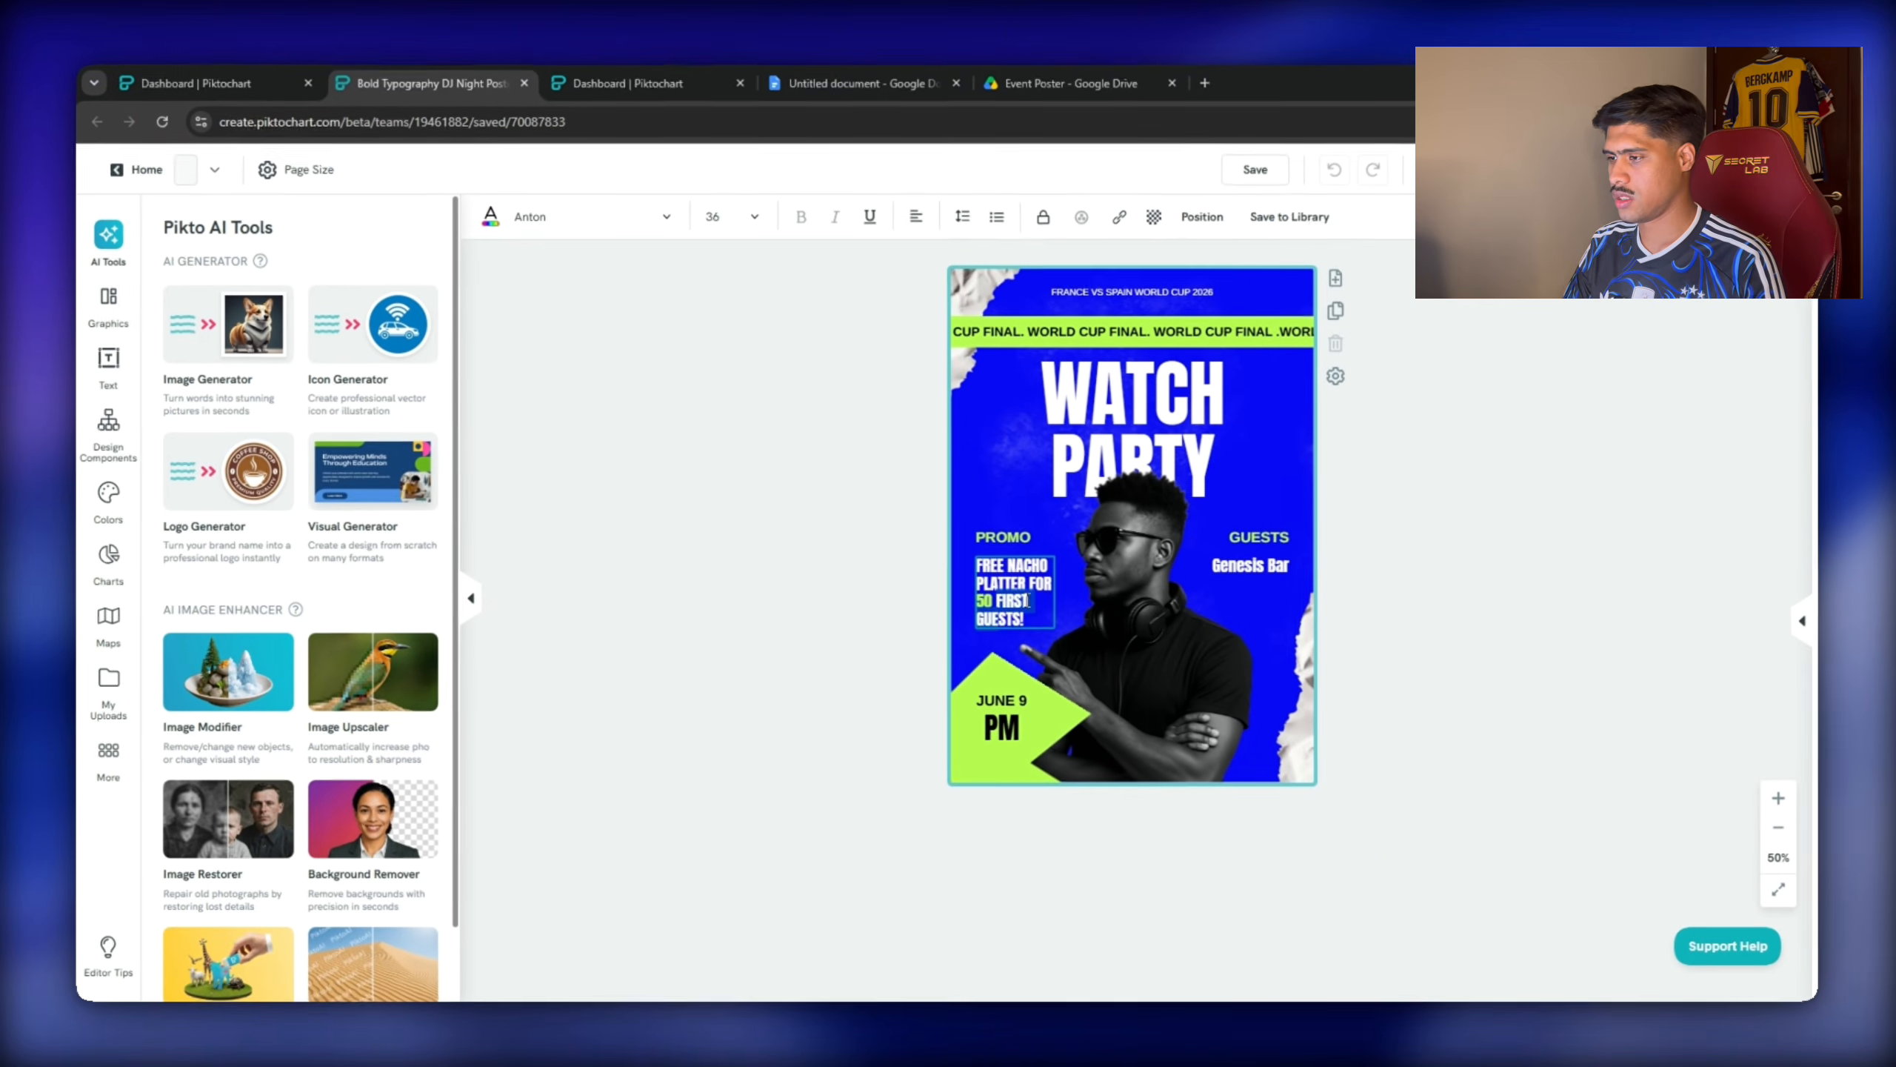
pyautogui.press('BackSpace')
pyautogui.press('BackSpace')
pyautogui.press('BackSpace')
pyautogui.press('BackSpace')
pyautogui.press('BackSpace')
pyautogui.press('BackSpace')
pyautogui.press('BackSpace')
pyautogui.press('BackSpace')
pyautogui.press('BackSpace')
pyautogui.press('BackSpace')
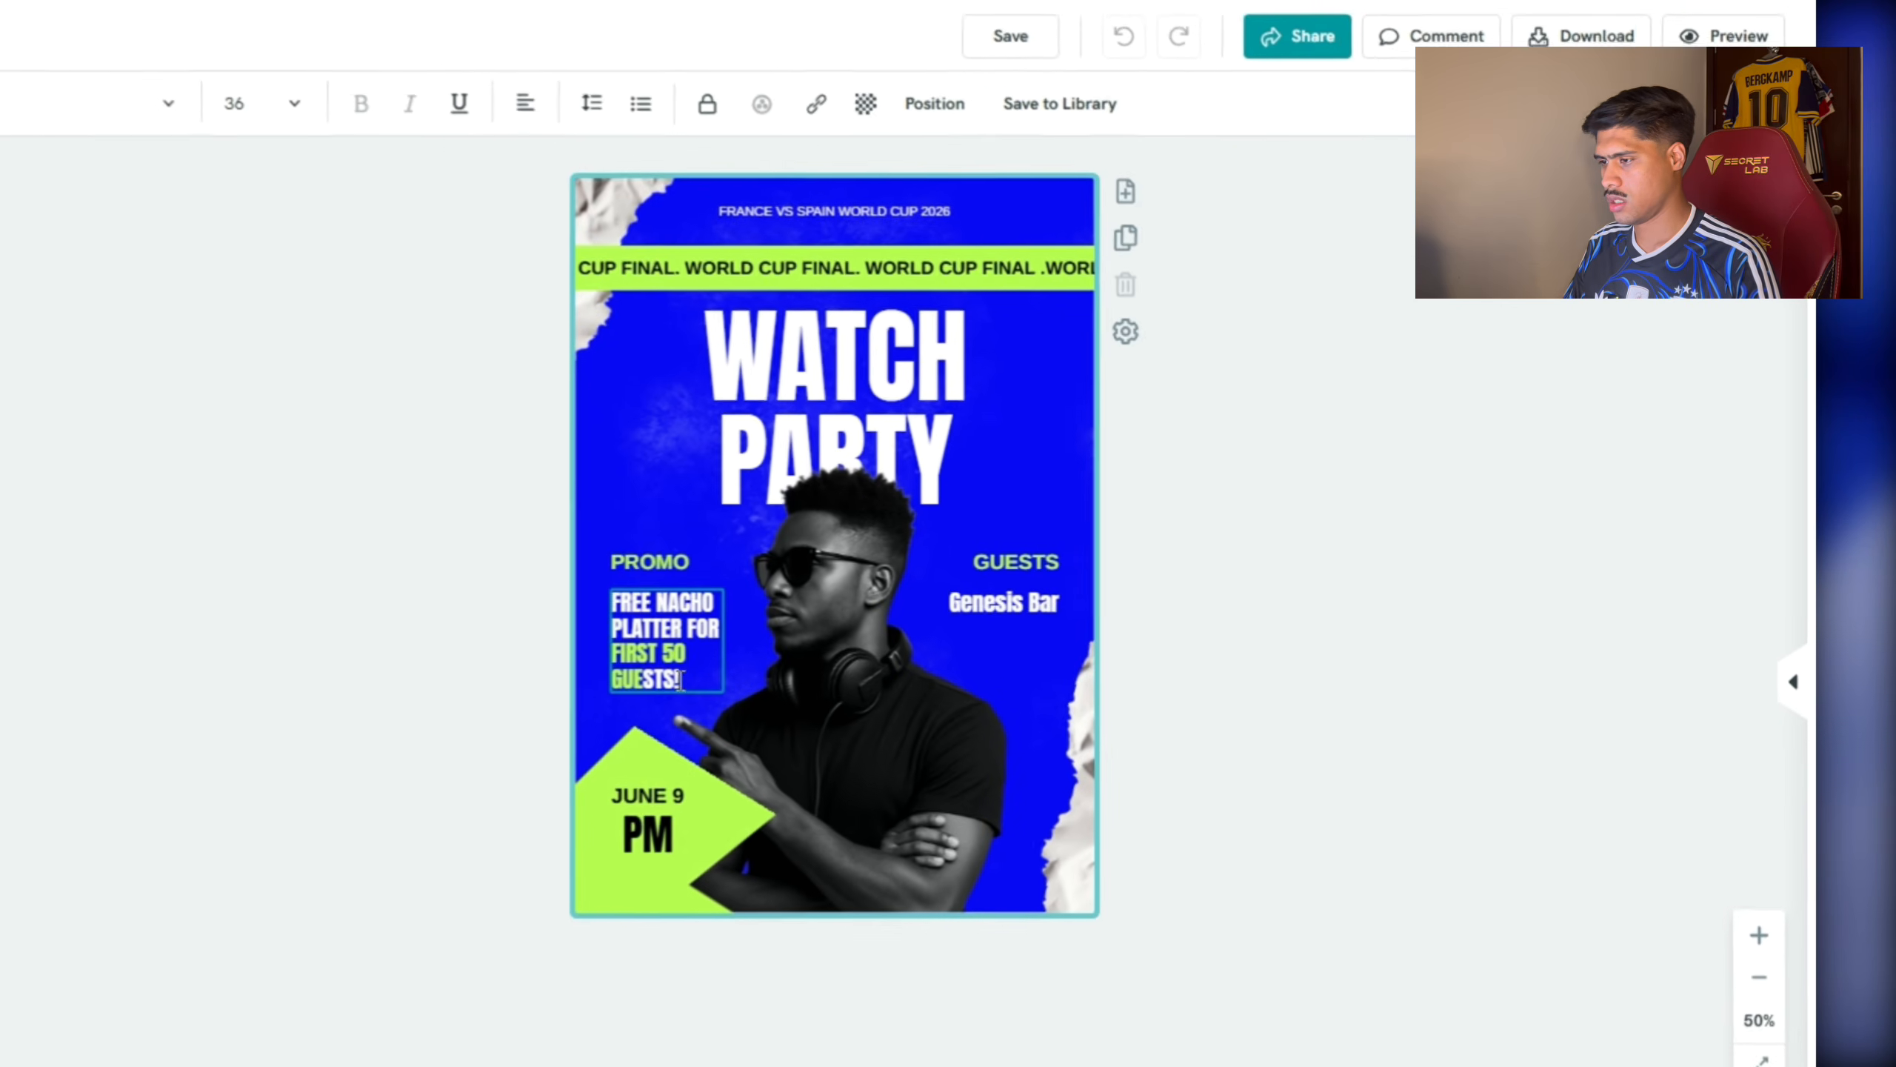
pyautogui.moveTo(1023, 619); pyautogui.dragTo(978, 630)
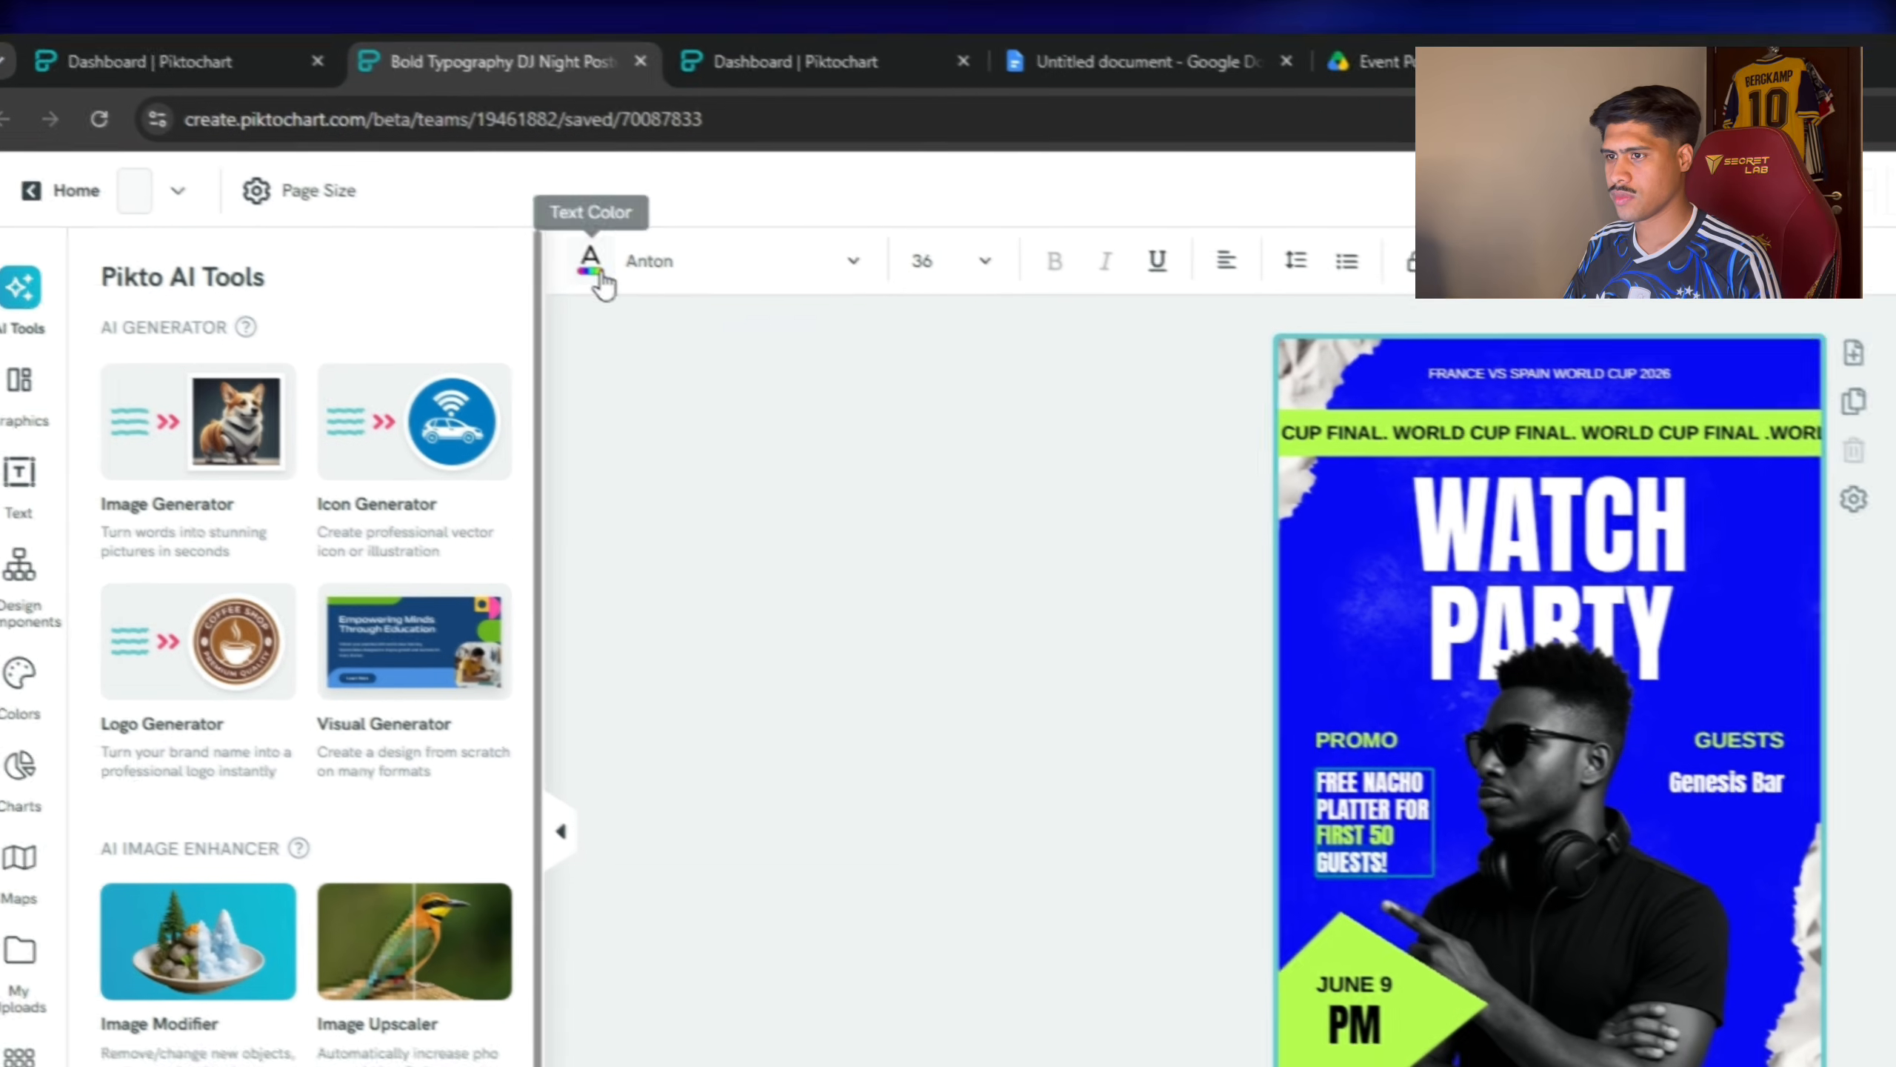
pyautogui.click(198, 47)
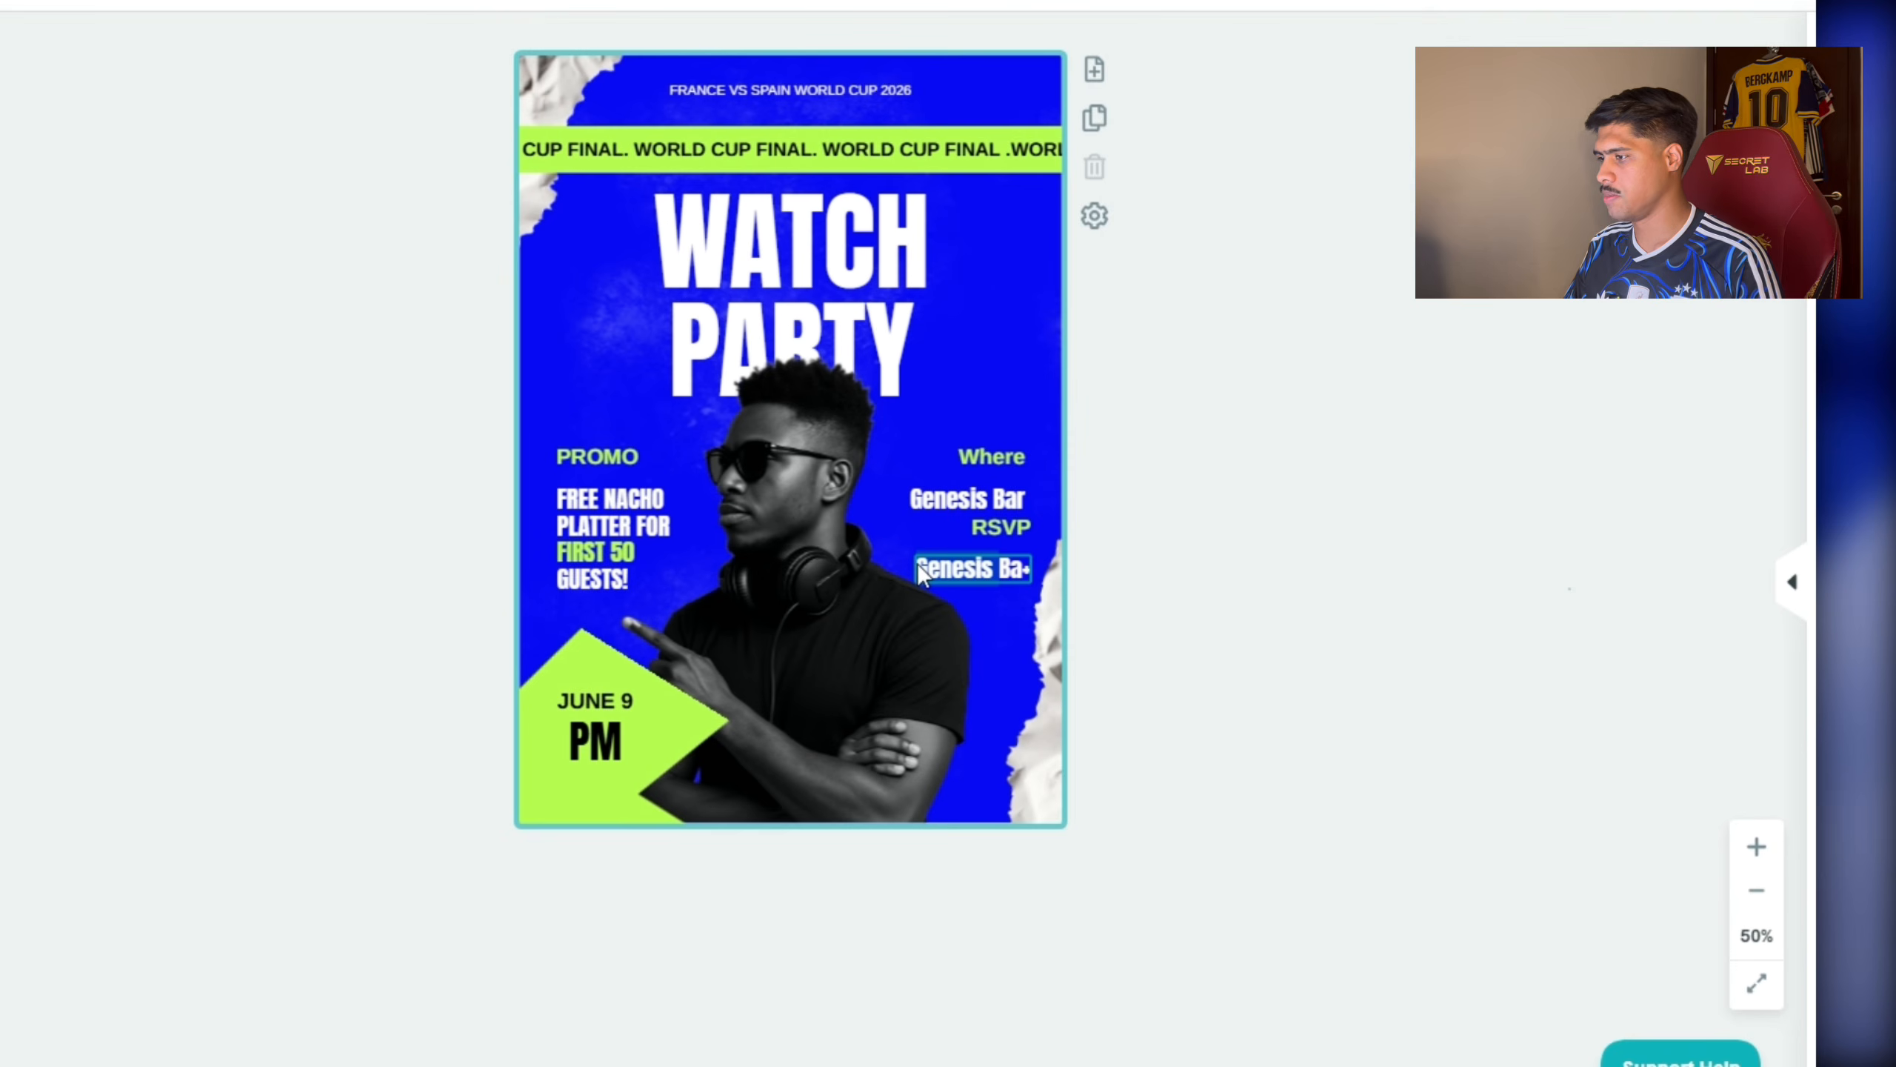
# Replace the copied venue text with the RSVP phone number.
pyautogui.click(1008, 567)
pyautogui.press('BackSpace')
pyautogui.press('BackSpace')
pyautogui.press('BackSpace')
pyautogui.press('BackSpace')
pyautogui.press('BackSpace')
pyautogui.press('BackSpace')
pyautogui.press('BackSpace')
pyautogui.press('BackSpace')
pyautogui.press('BackSpace')
pyautogui.press('BackSpace')
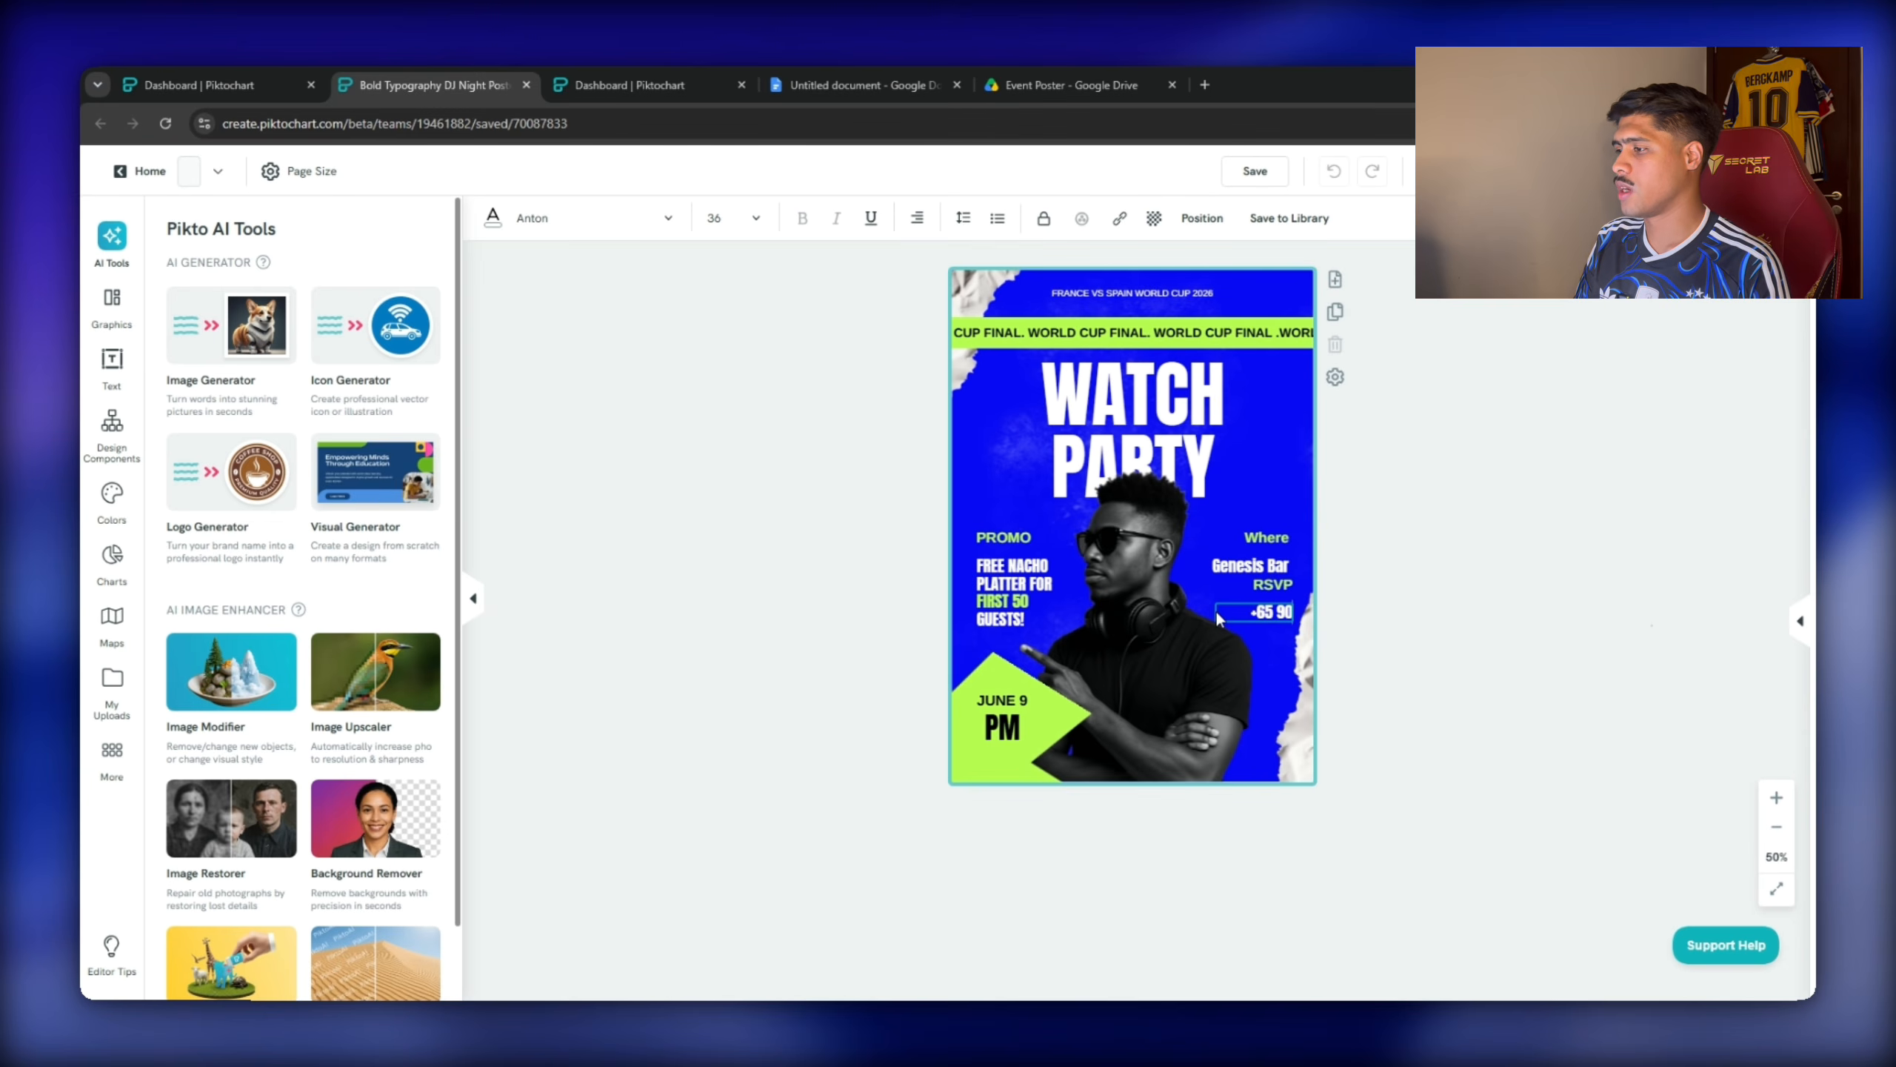
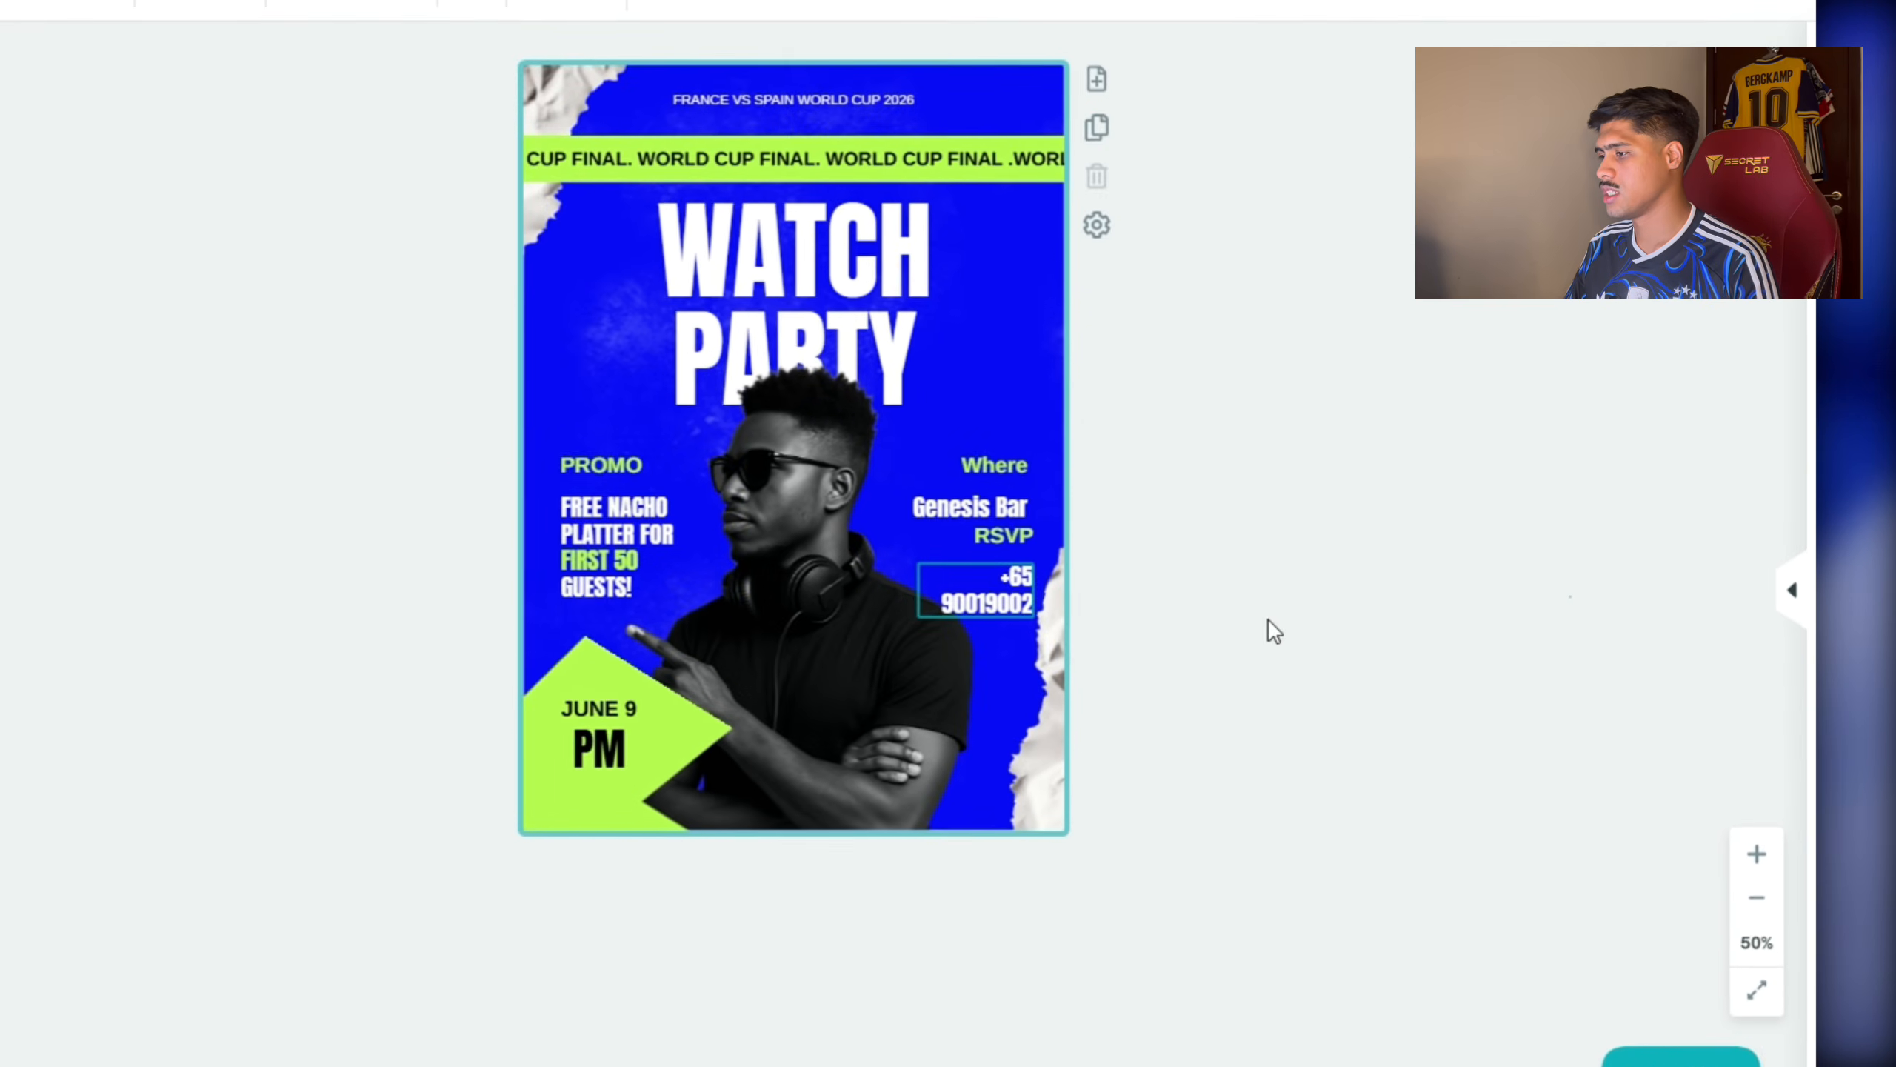
pyautogui.click(985, 603)
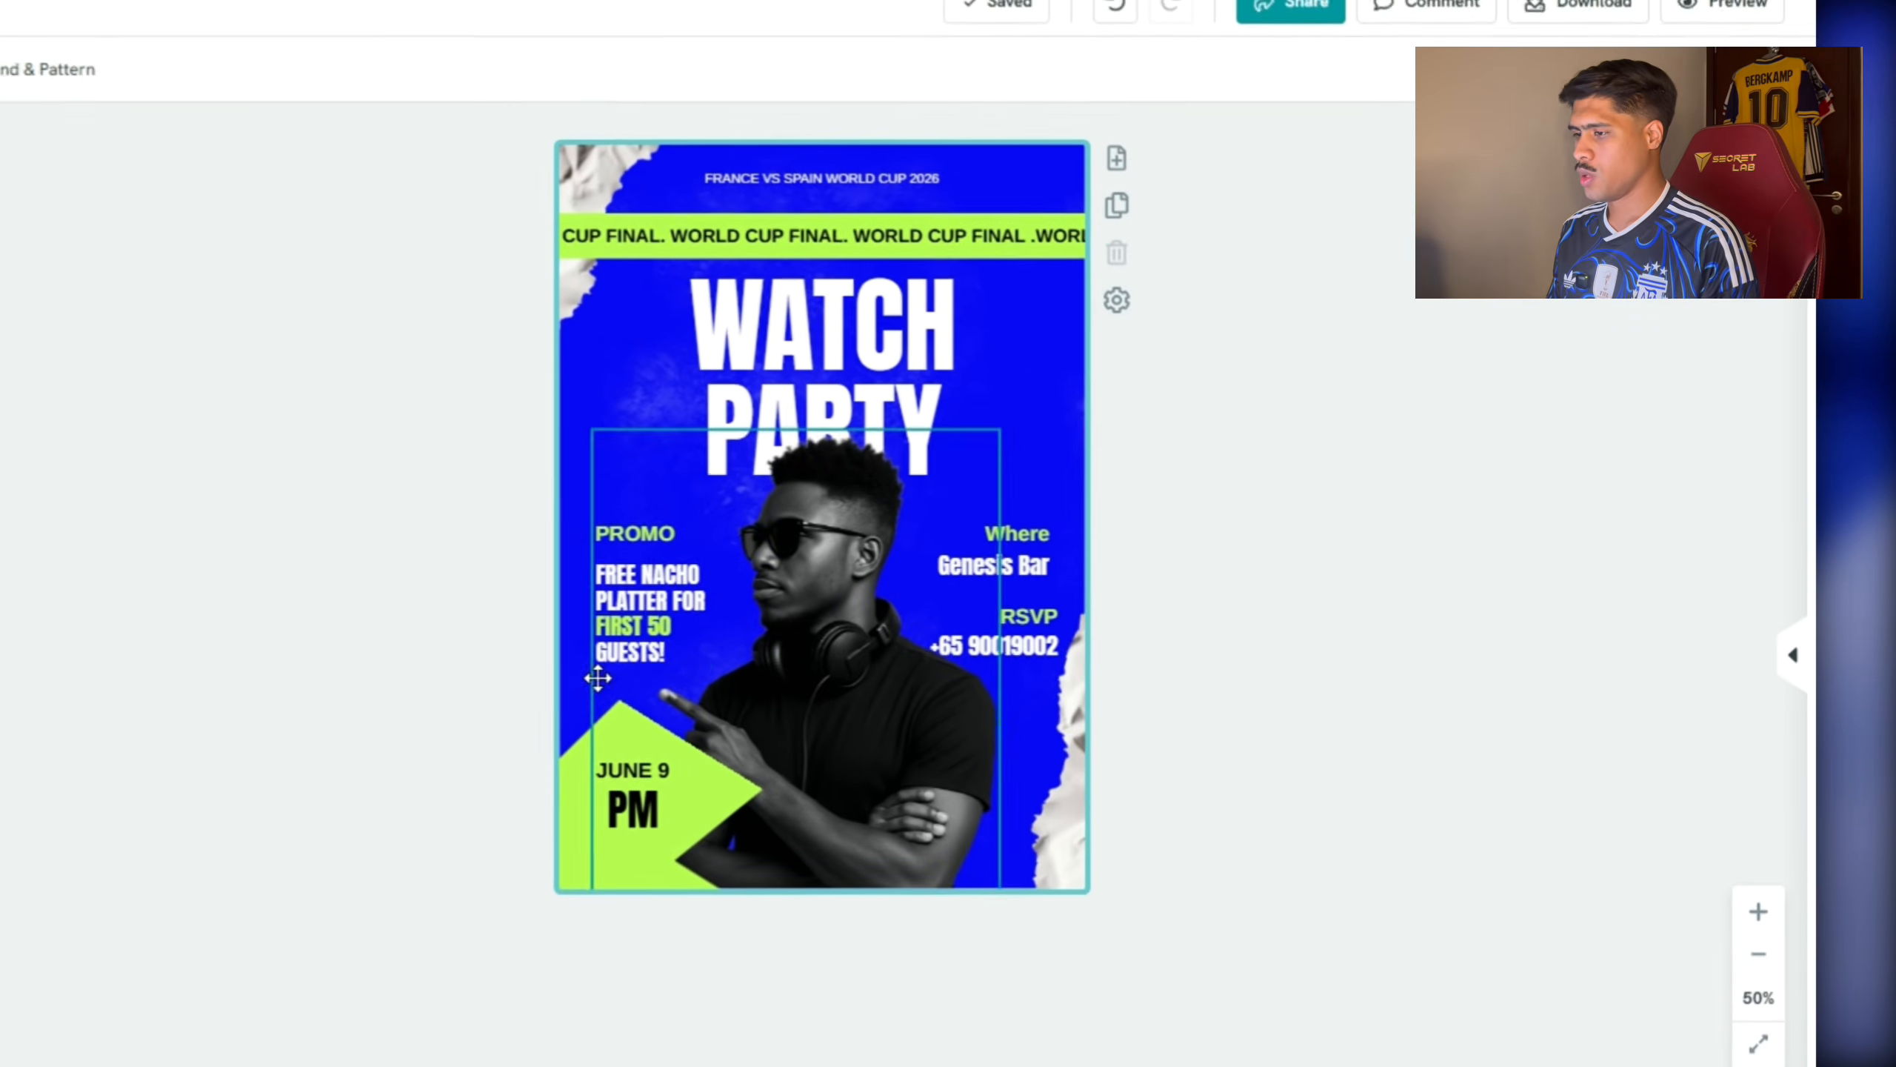
# Nudge the PROMO block up and place RSVP and phone just below Genesis Bar.
pyautogui.click(1001, 569)
pyautogui.click(1266, 586)
pyautogui.click(583, 622)
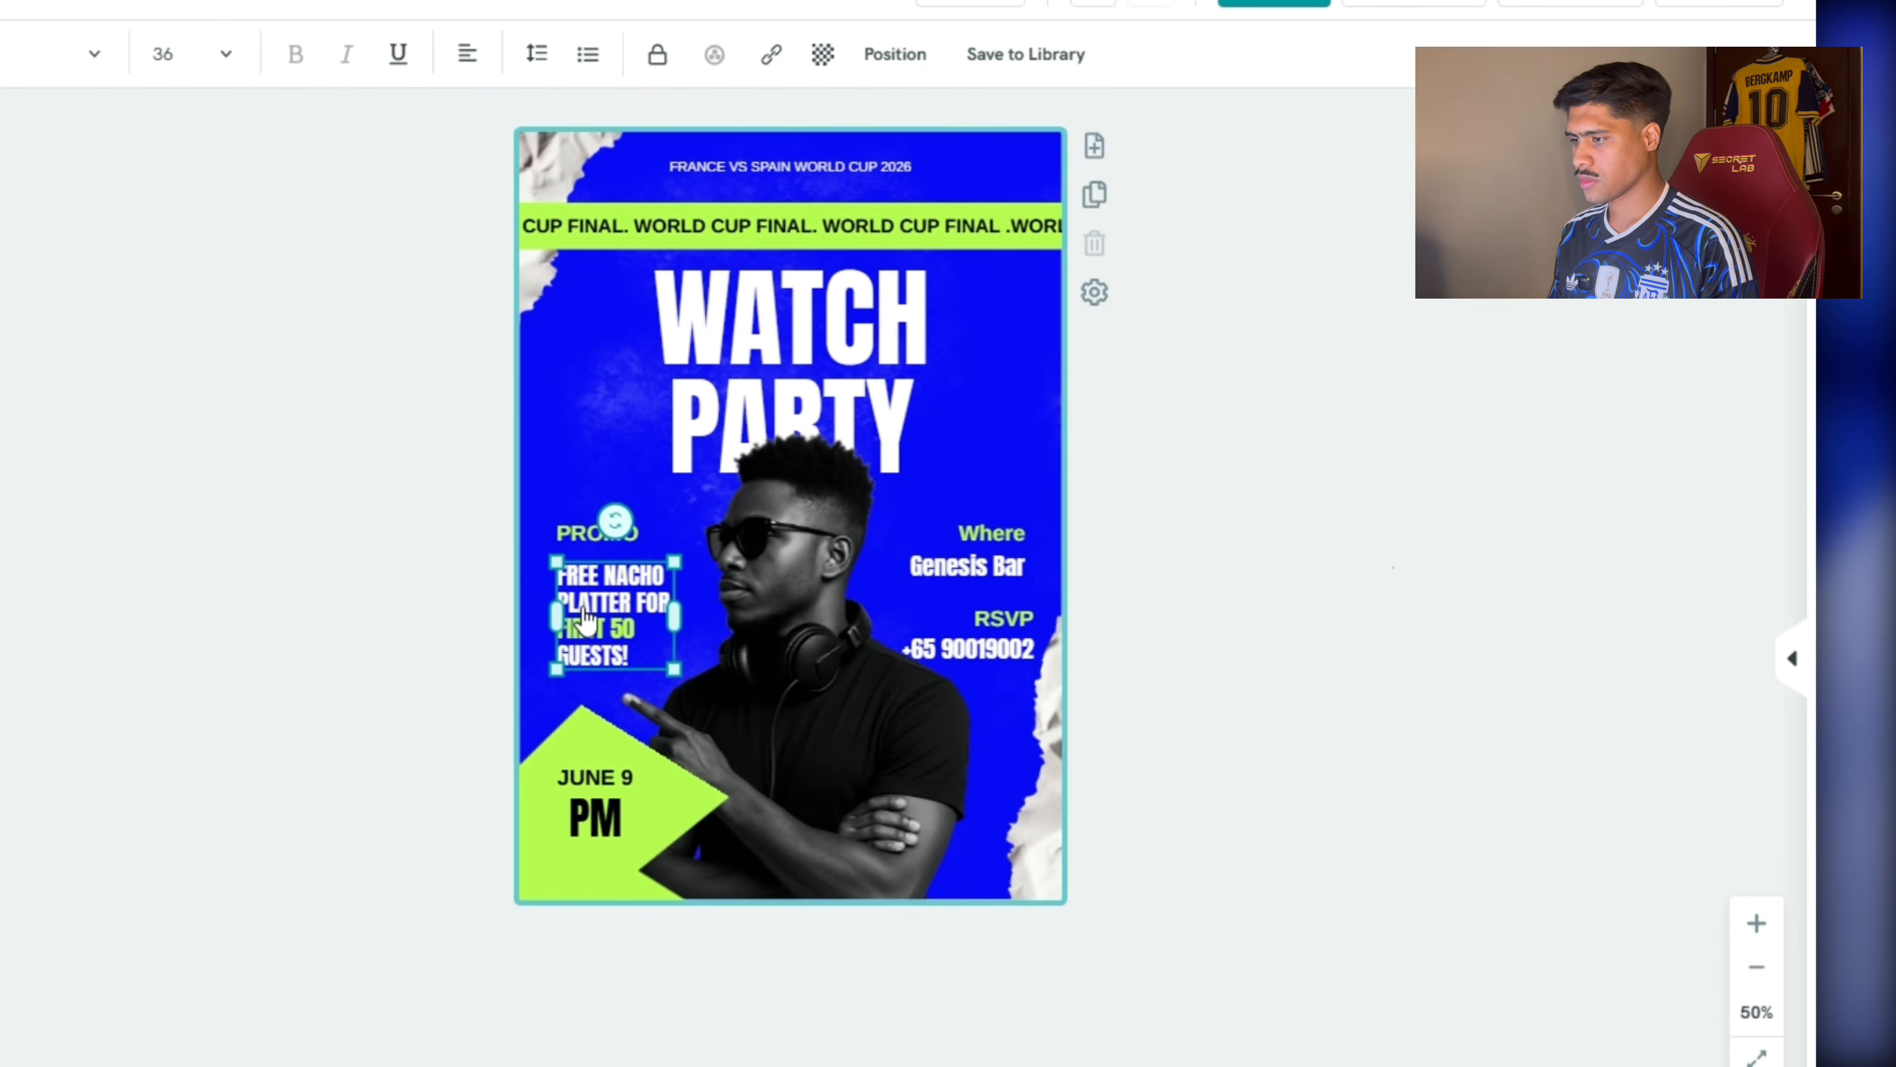
pyautogui.keyDown('shift'); pyautogui.click(597, 535); pyautogui.keyUp('shift')
pyautogui.moveTo(601, 612); pyautogui.dragTo(601, 595)
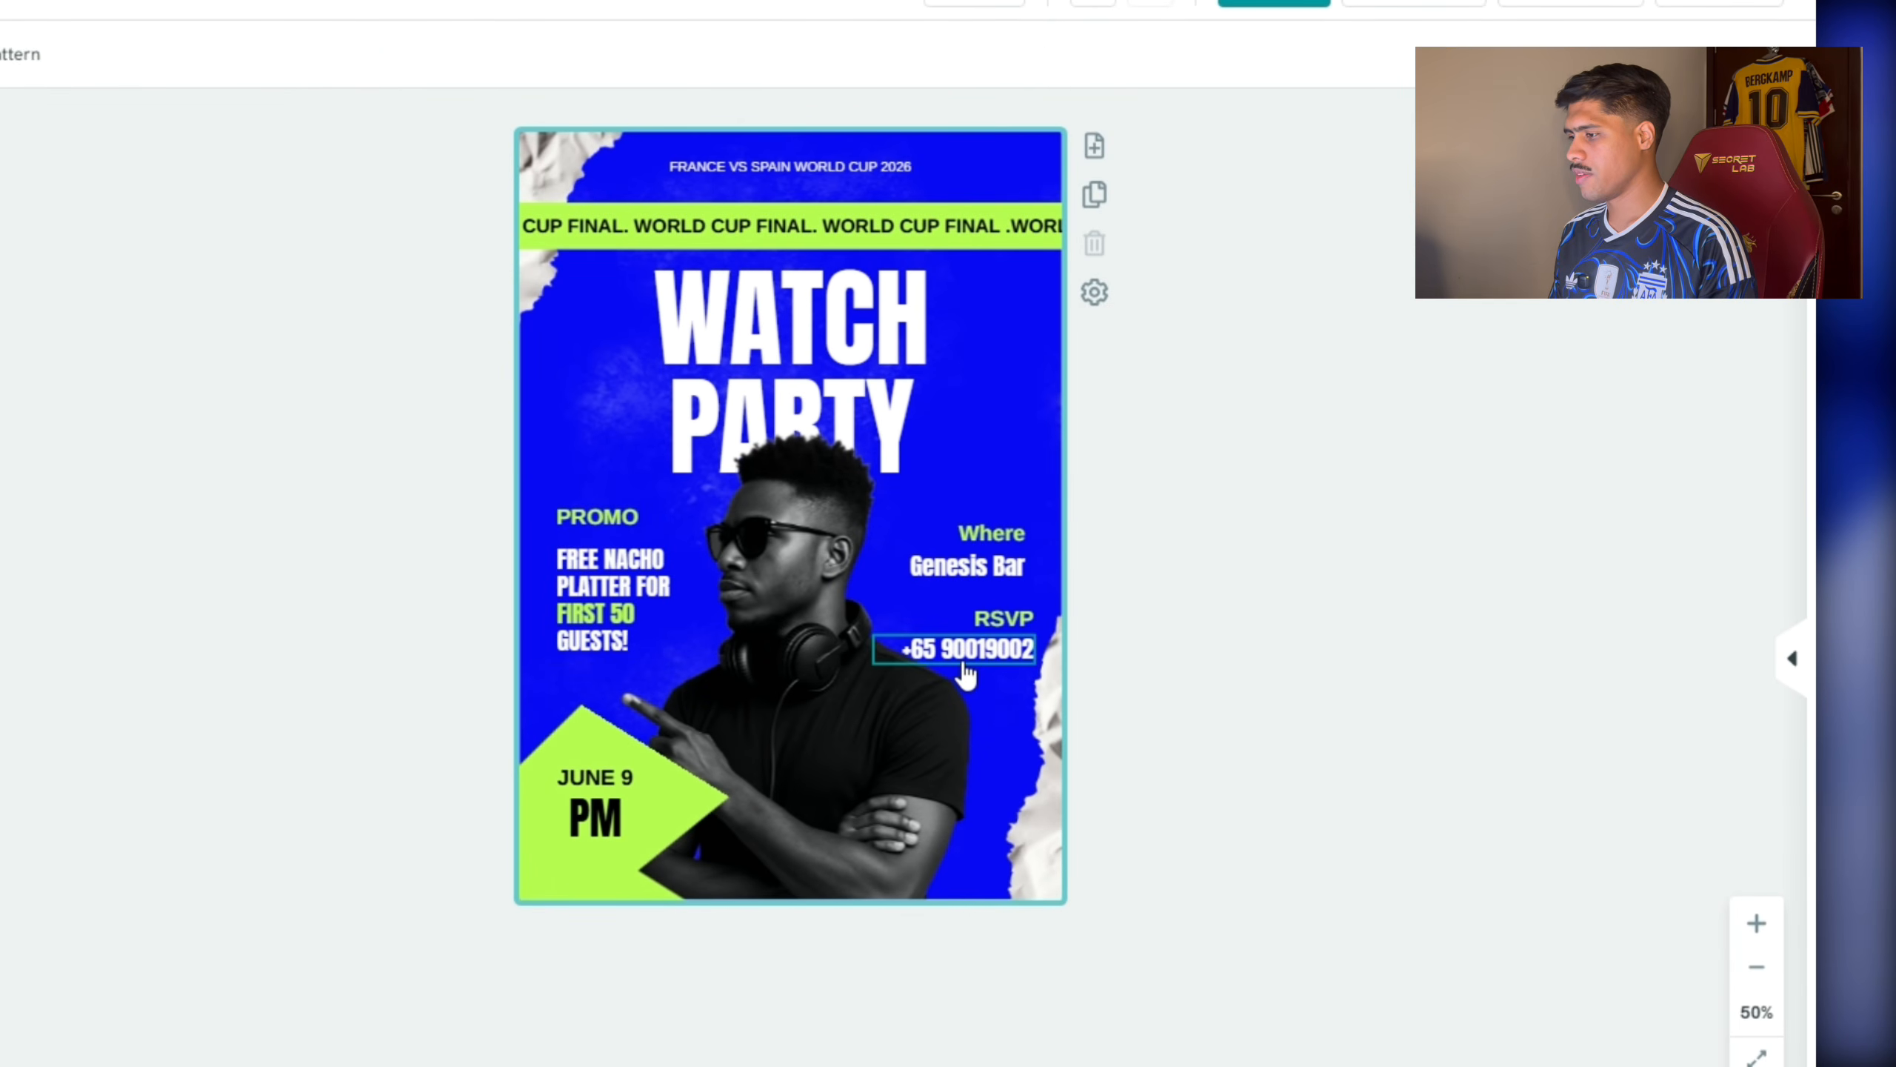
pyautogui.click(1004, 620)
pyautogui.moveTo(1013, 631); pyautogui.dragTo(1013, 609)
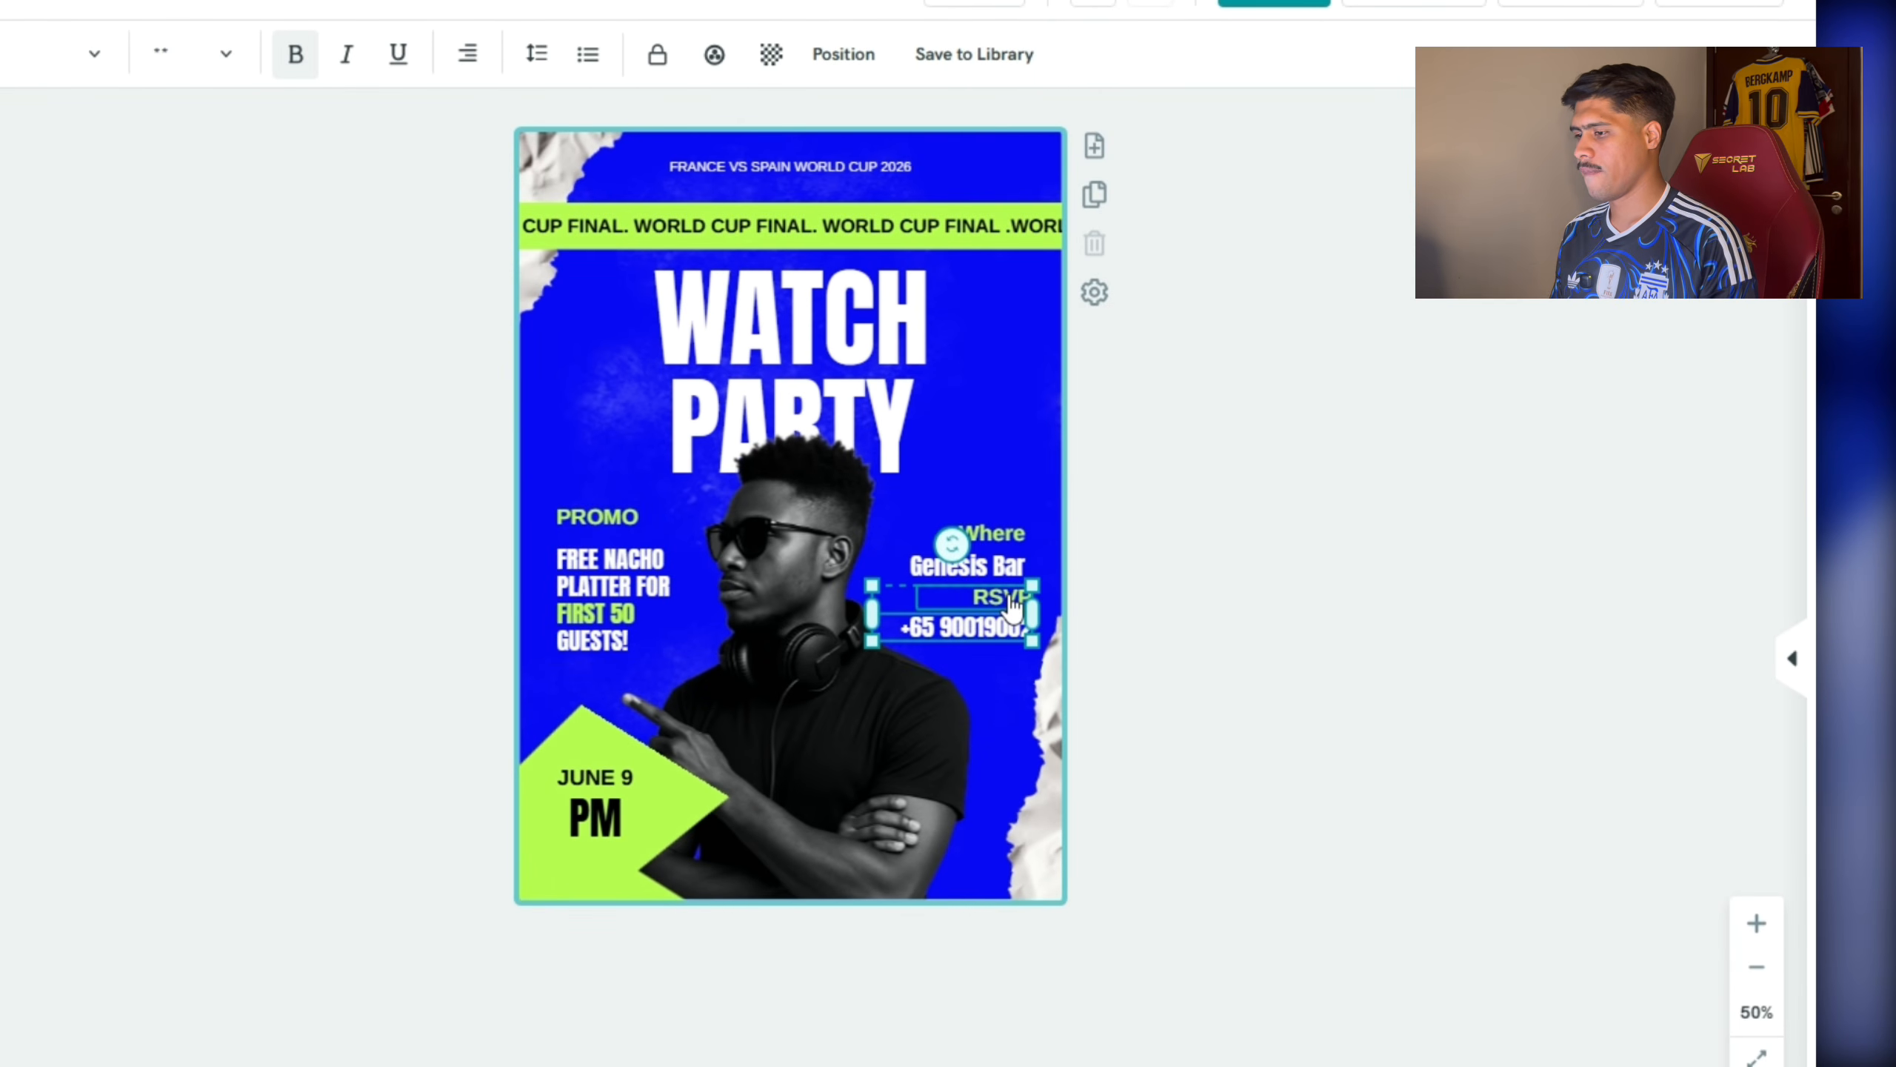
pyautogui.click(810, 762)
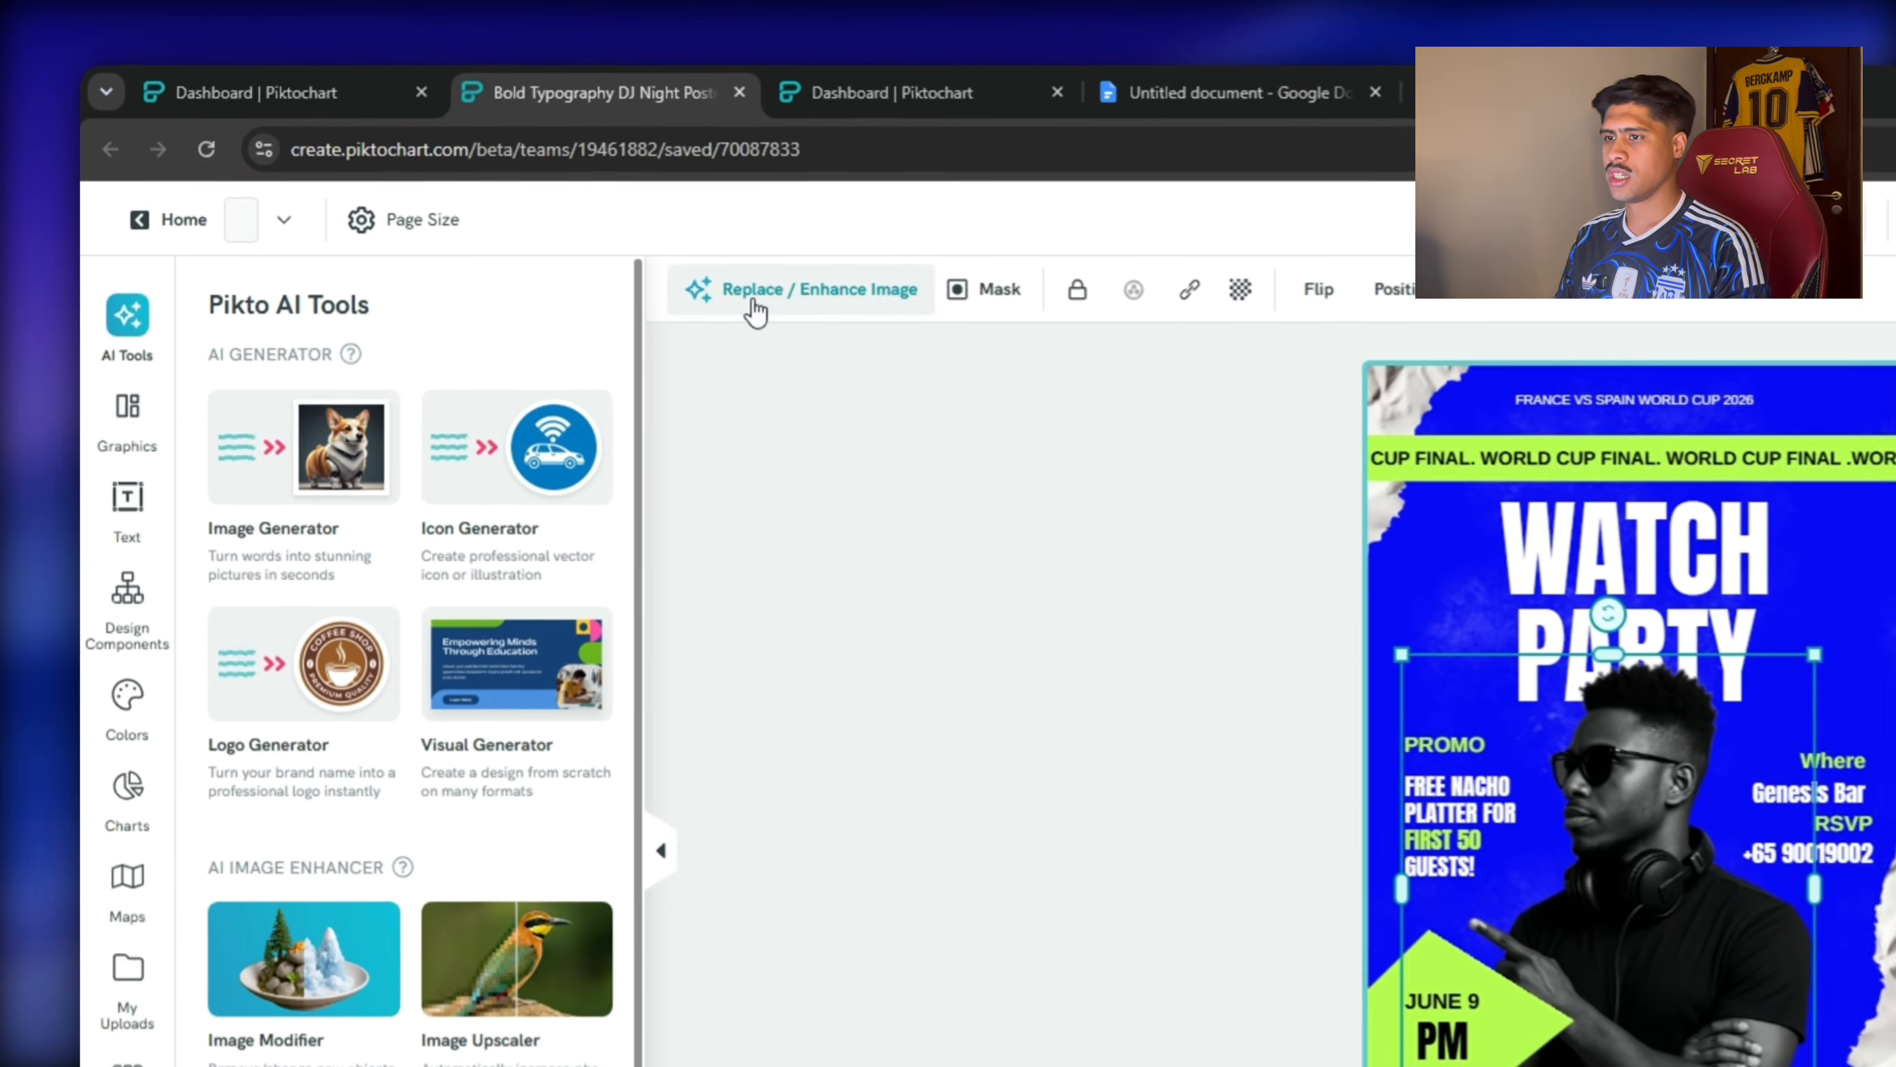
# Swap the DJ photo for the uploaded football players image and open the AI Image Generator.
pyautogui.click(600, 236)
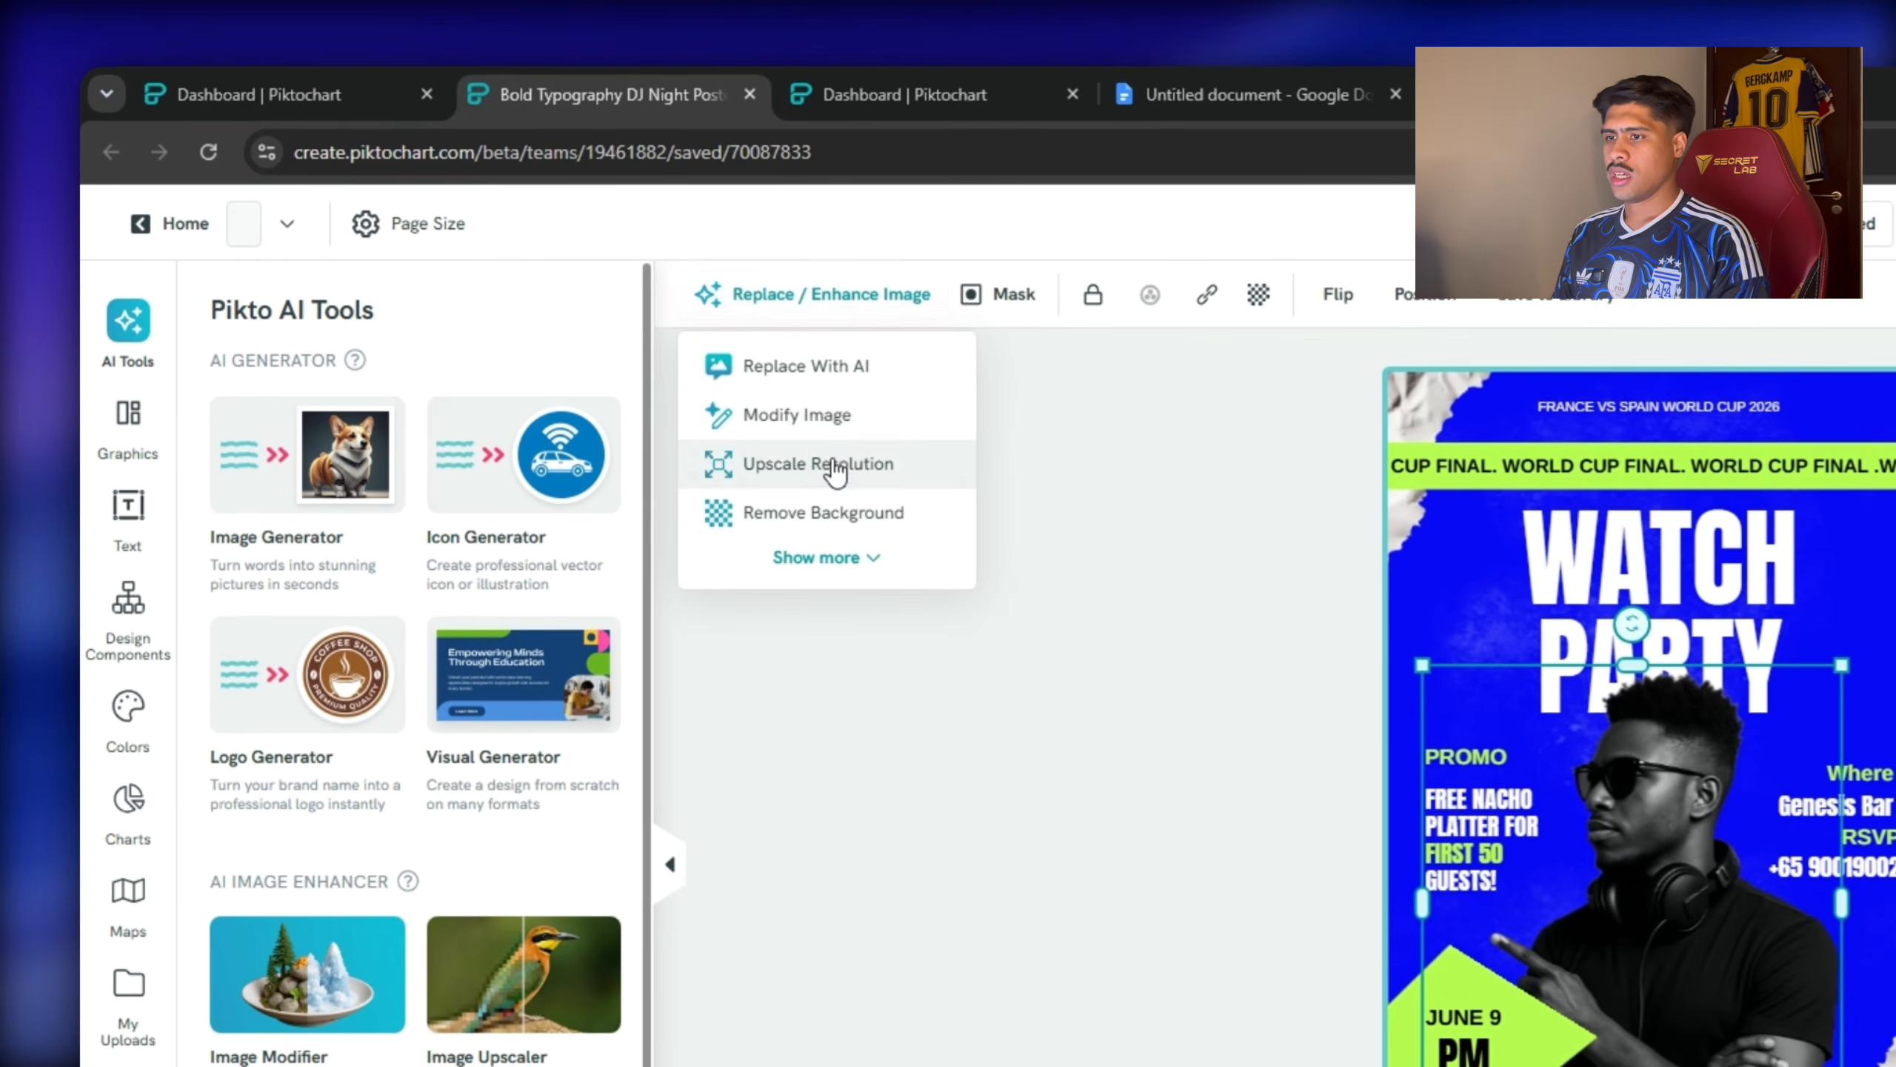
pyautogui.click(816, 568)
pyautogui.click(1082, 619)
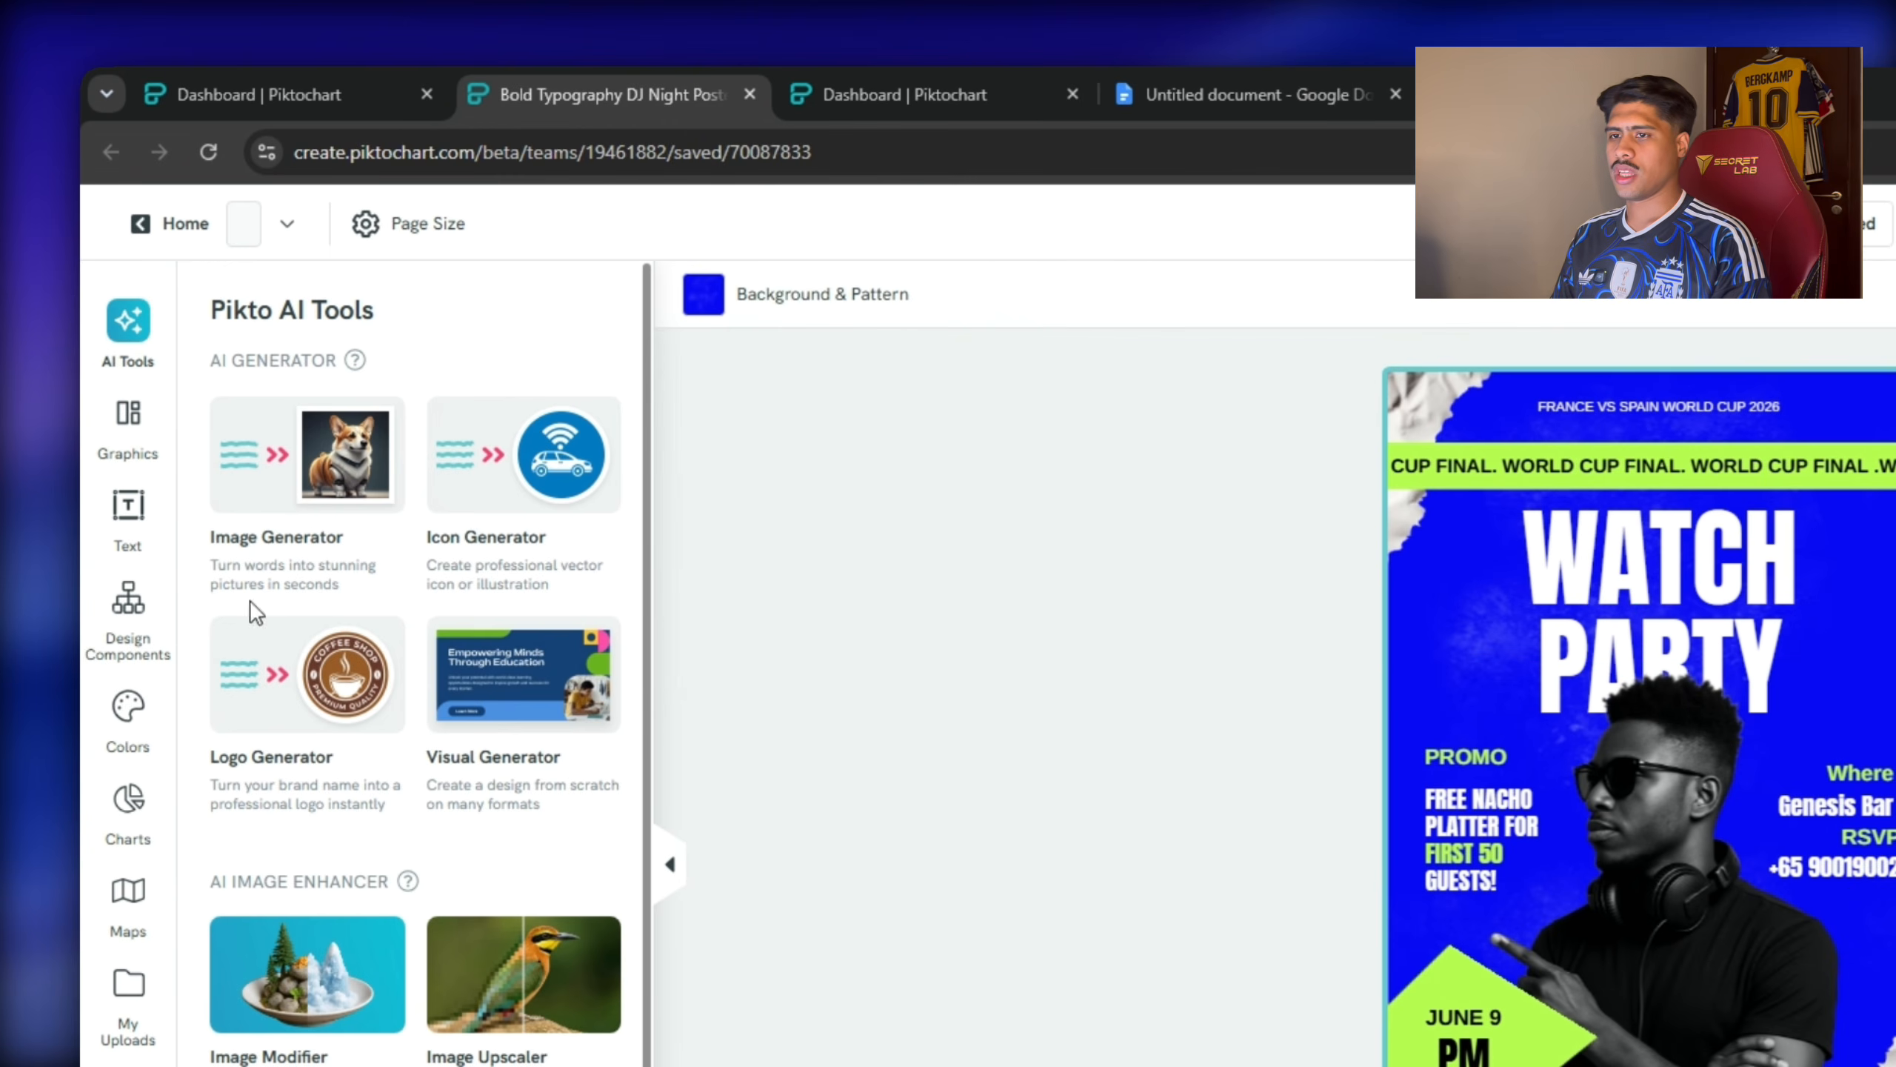
pyautogui.click(137, 452)
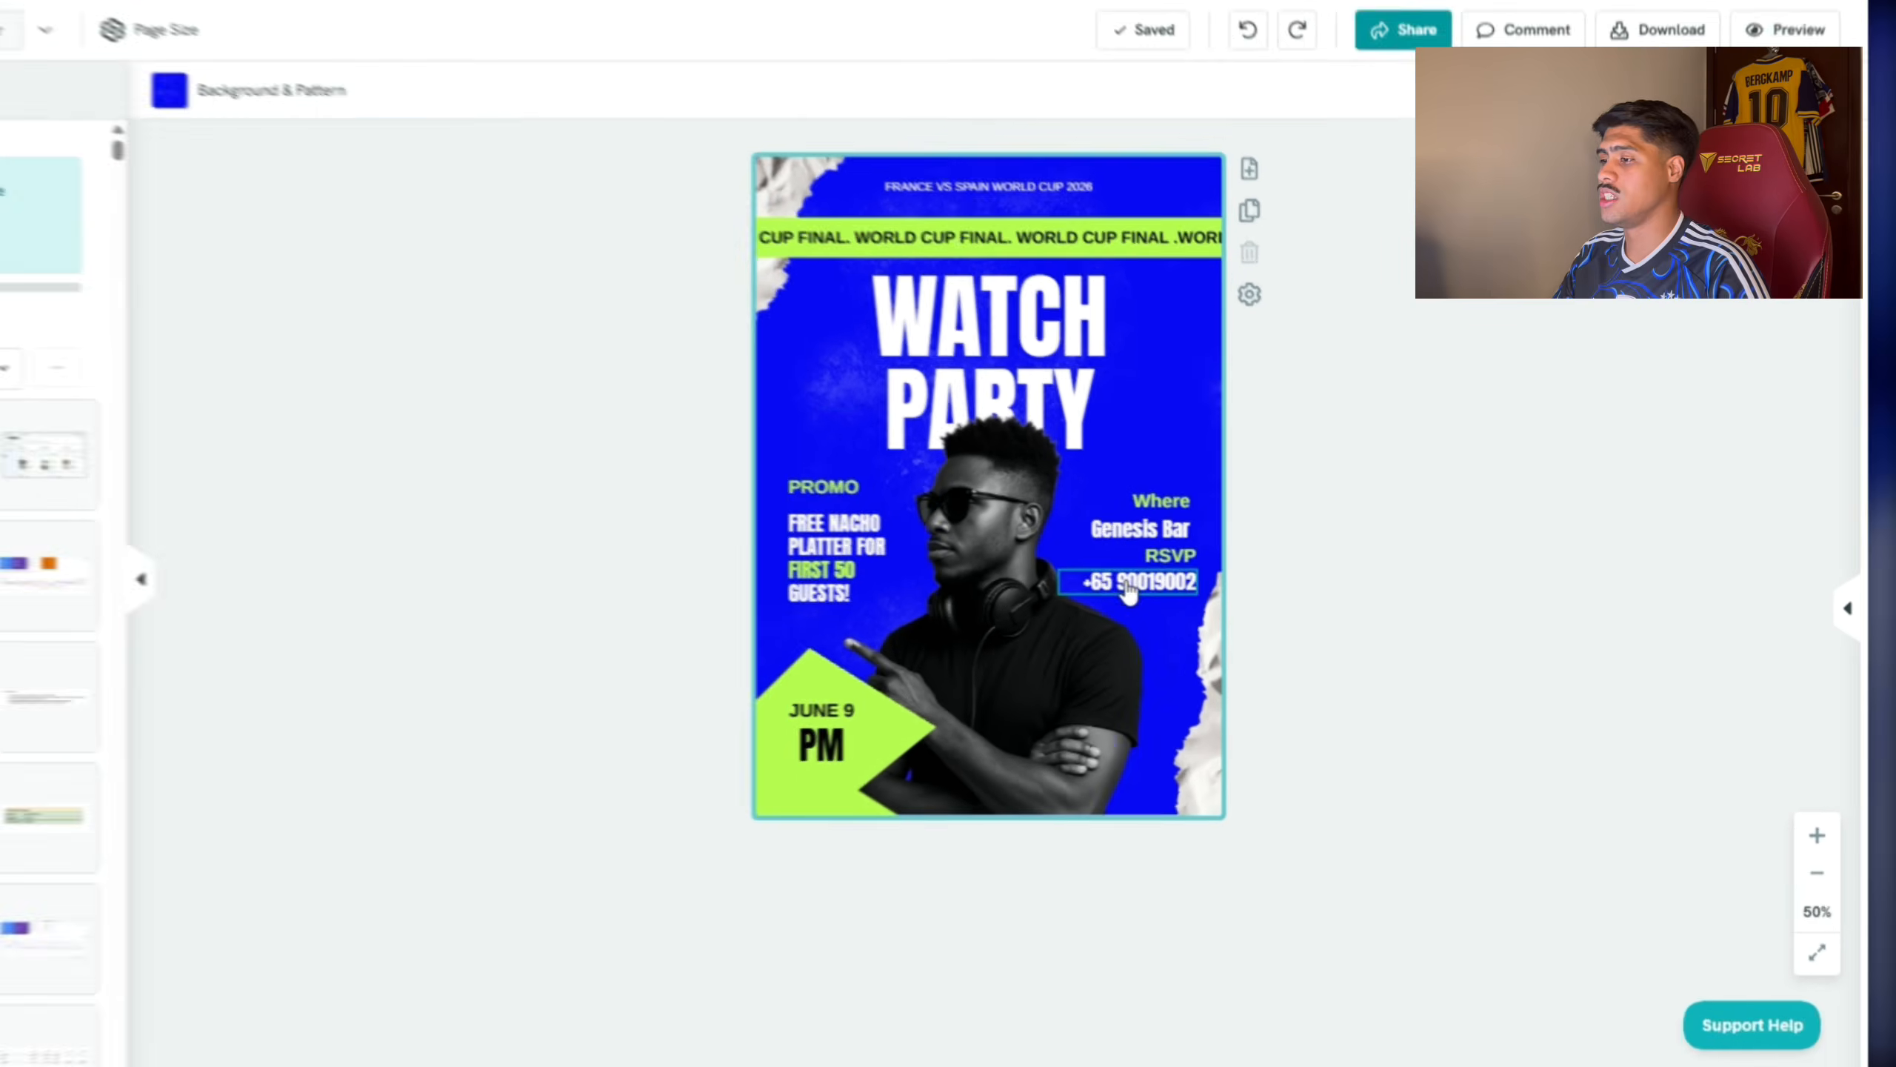
pyautogui.click(1176, 602)
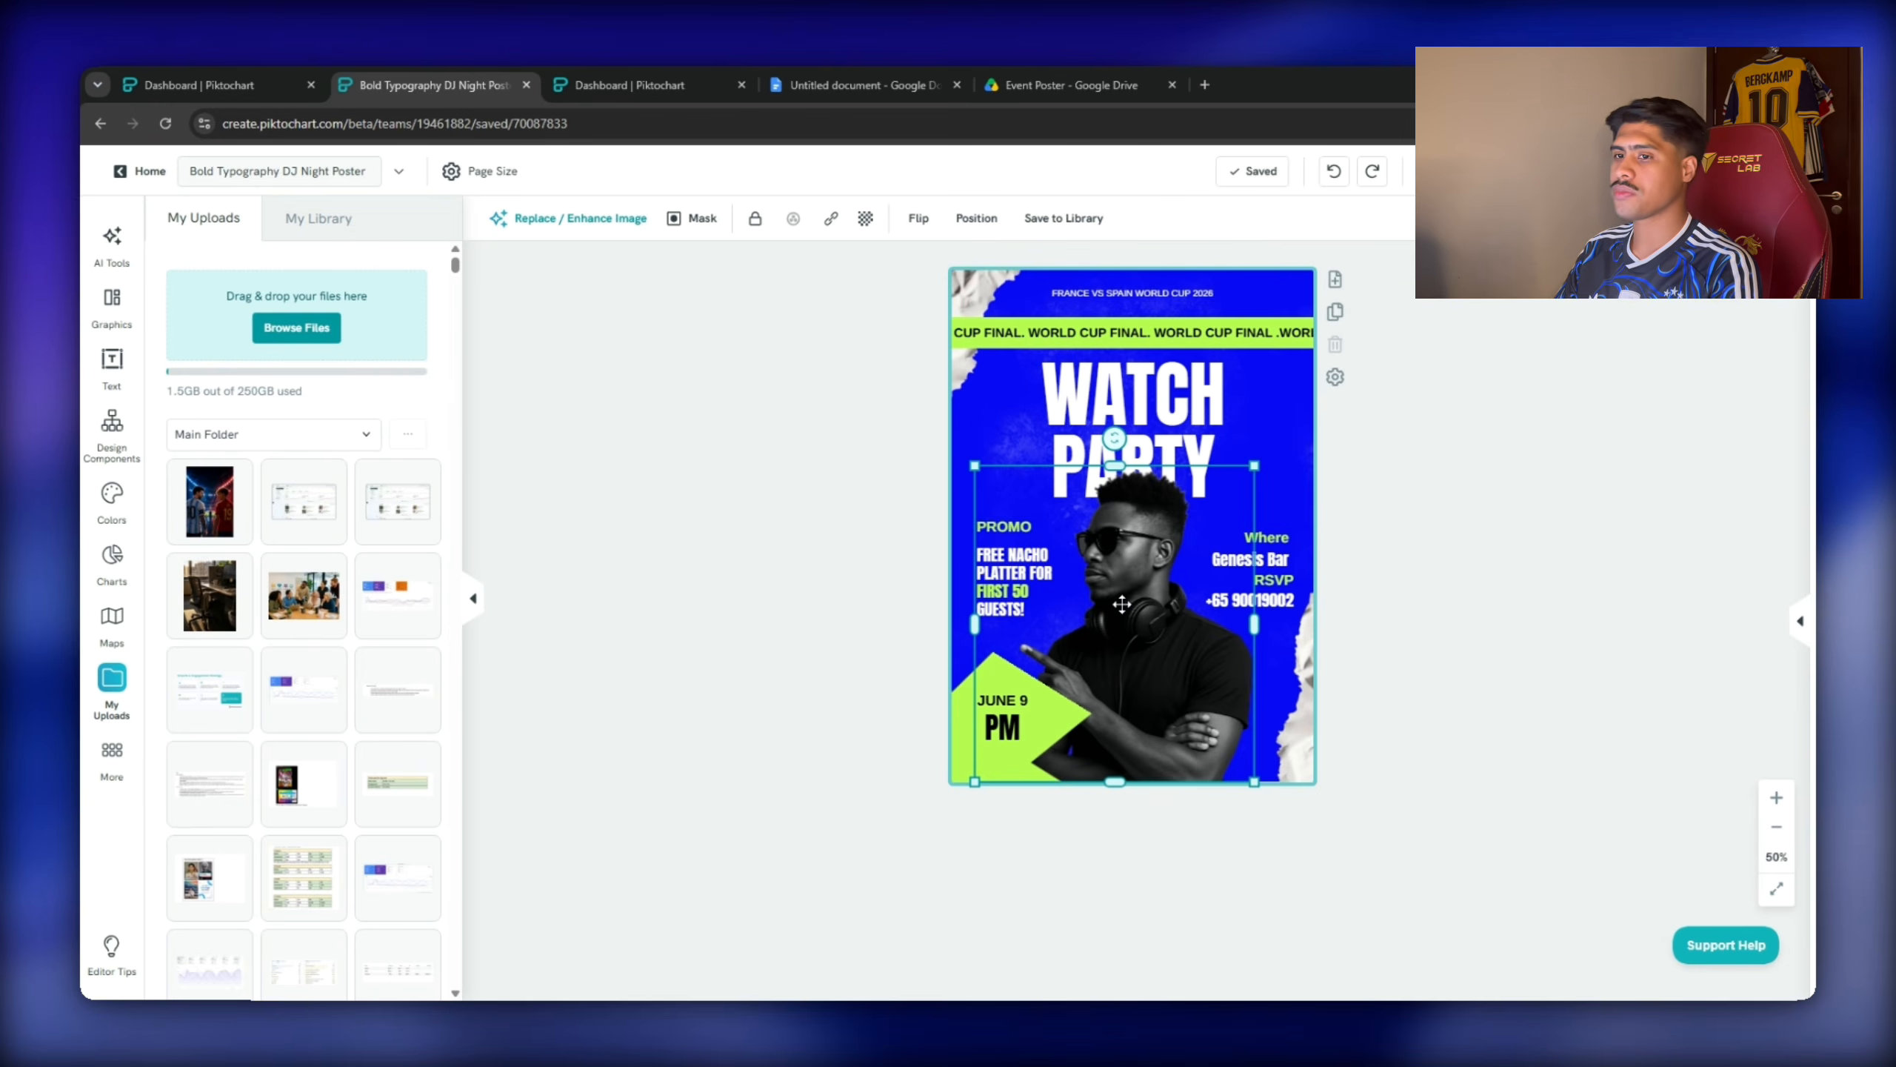
pyautogui.press('Delete')
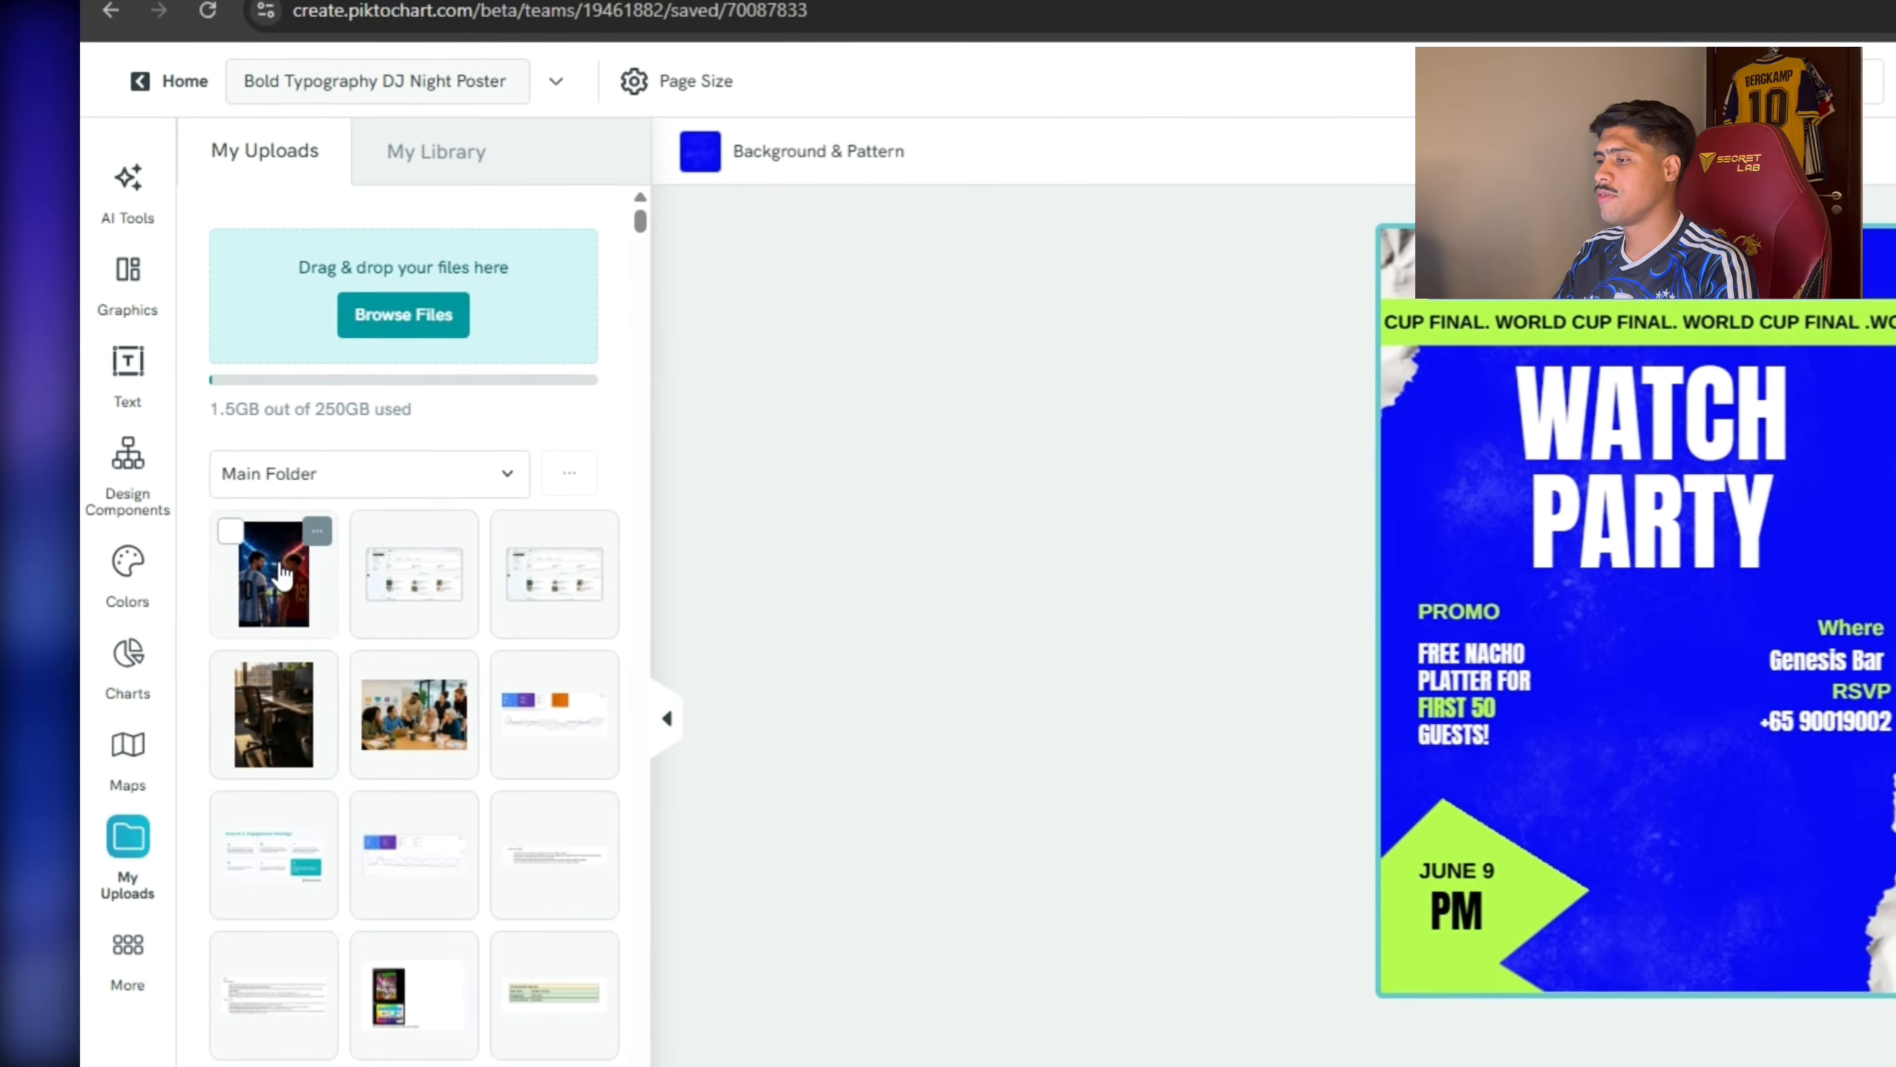
pyautogui.click(214, 508)
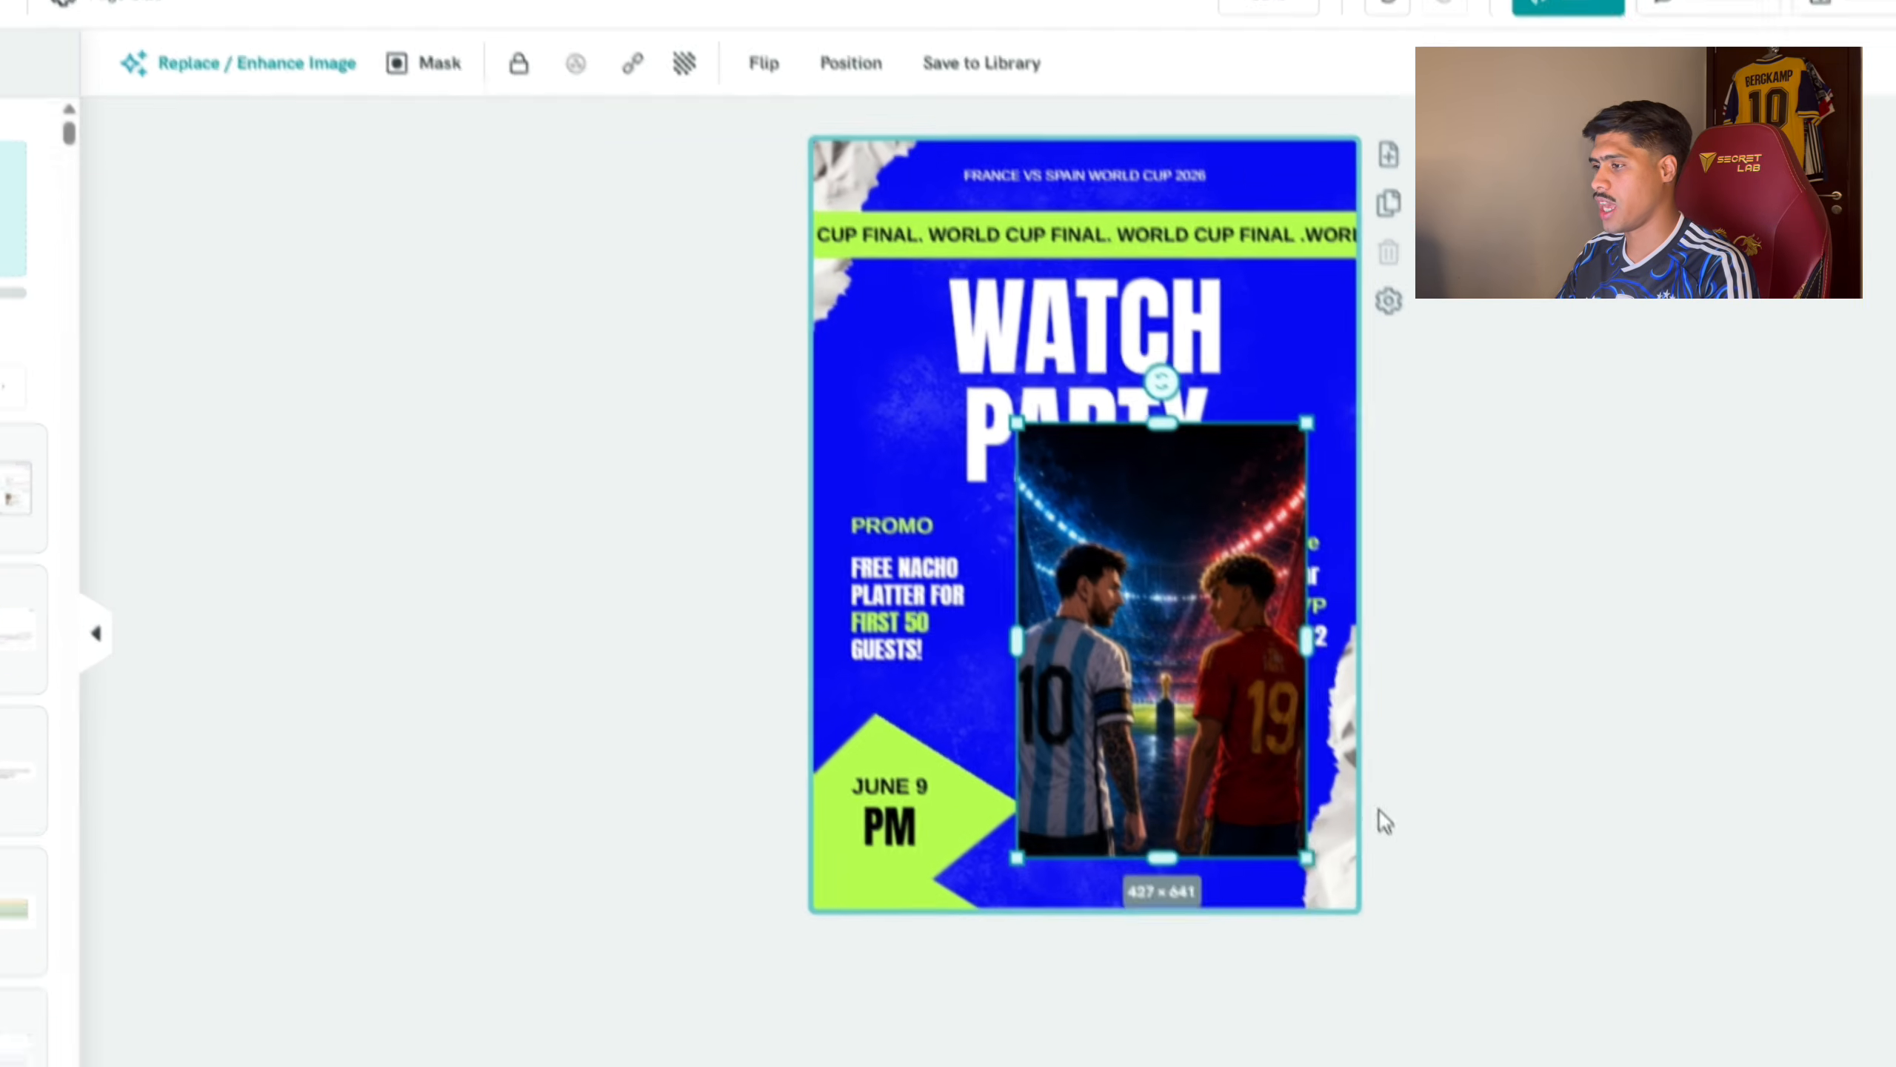
pyautogui.moveTo(1385, 821); pyautogui.dragTo(1394, 838)
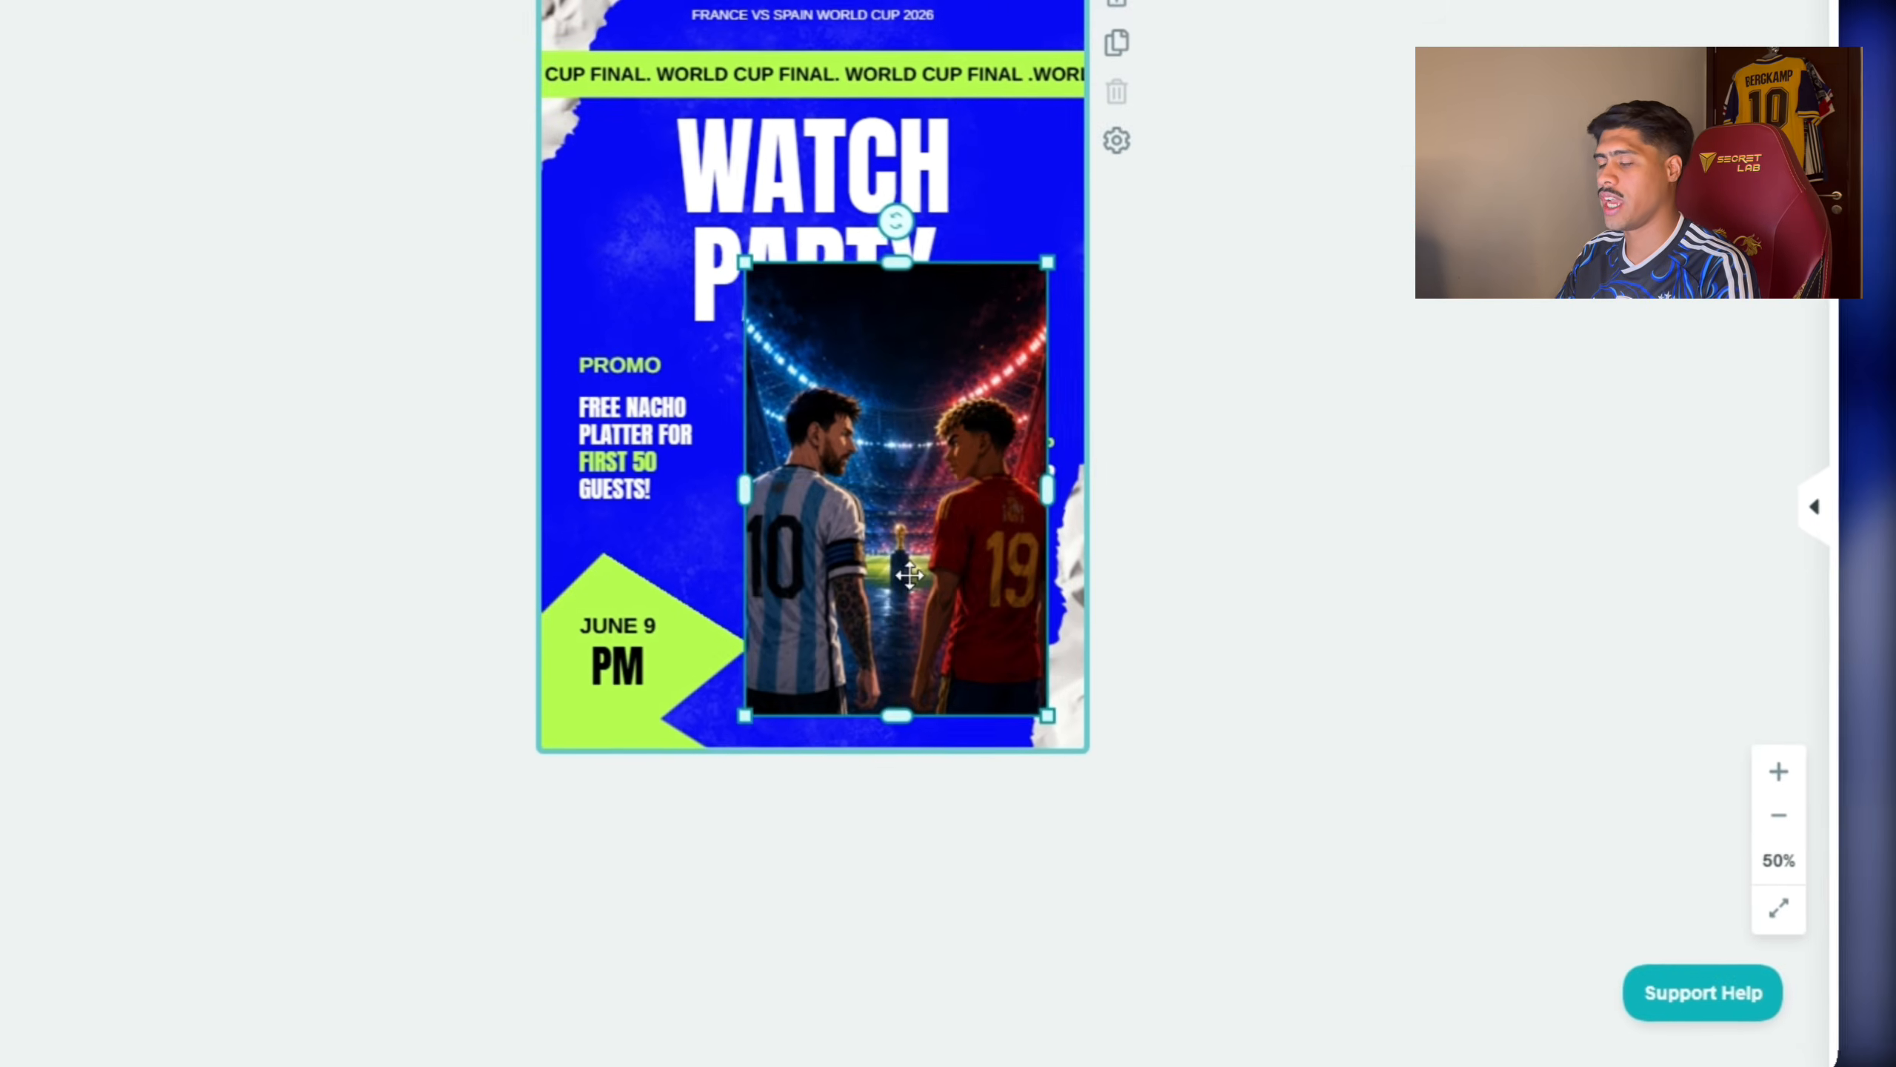
pyautogui.moveTo(1164, 726); pyautogui.dragTo(1100, 696)
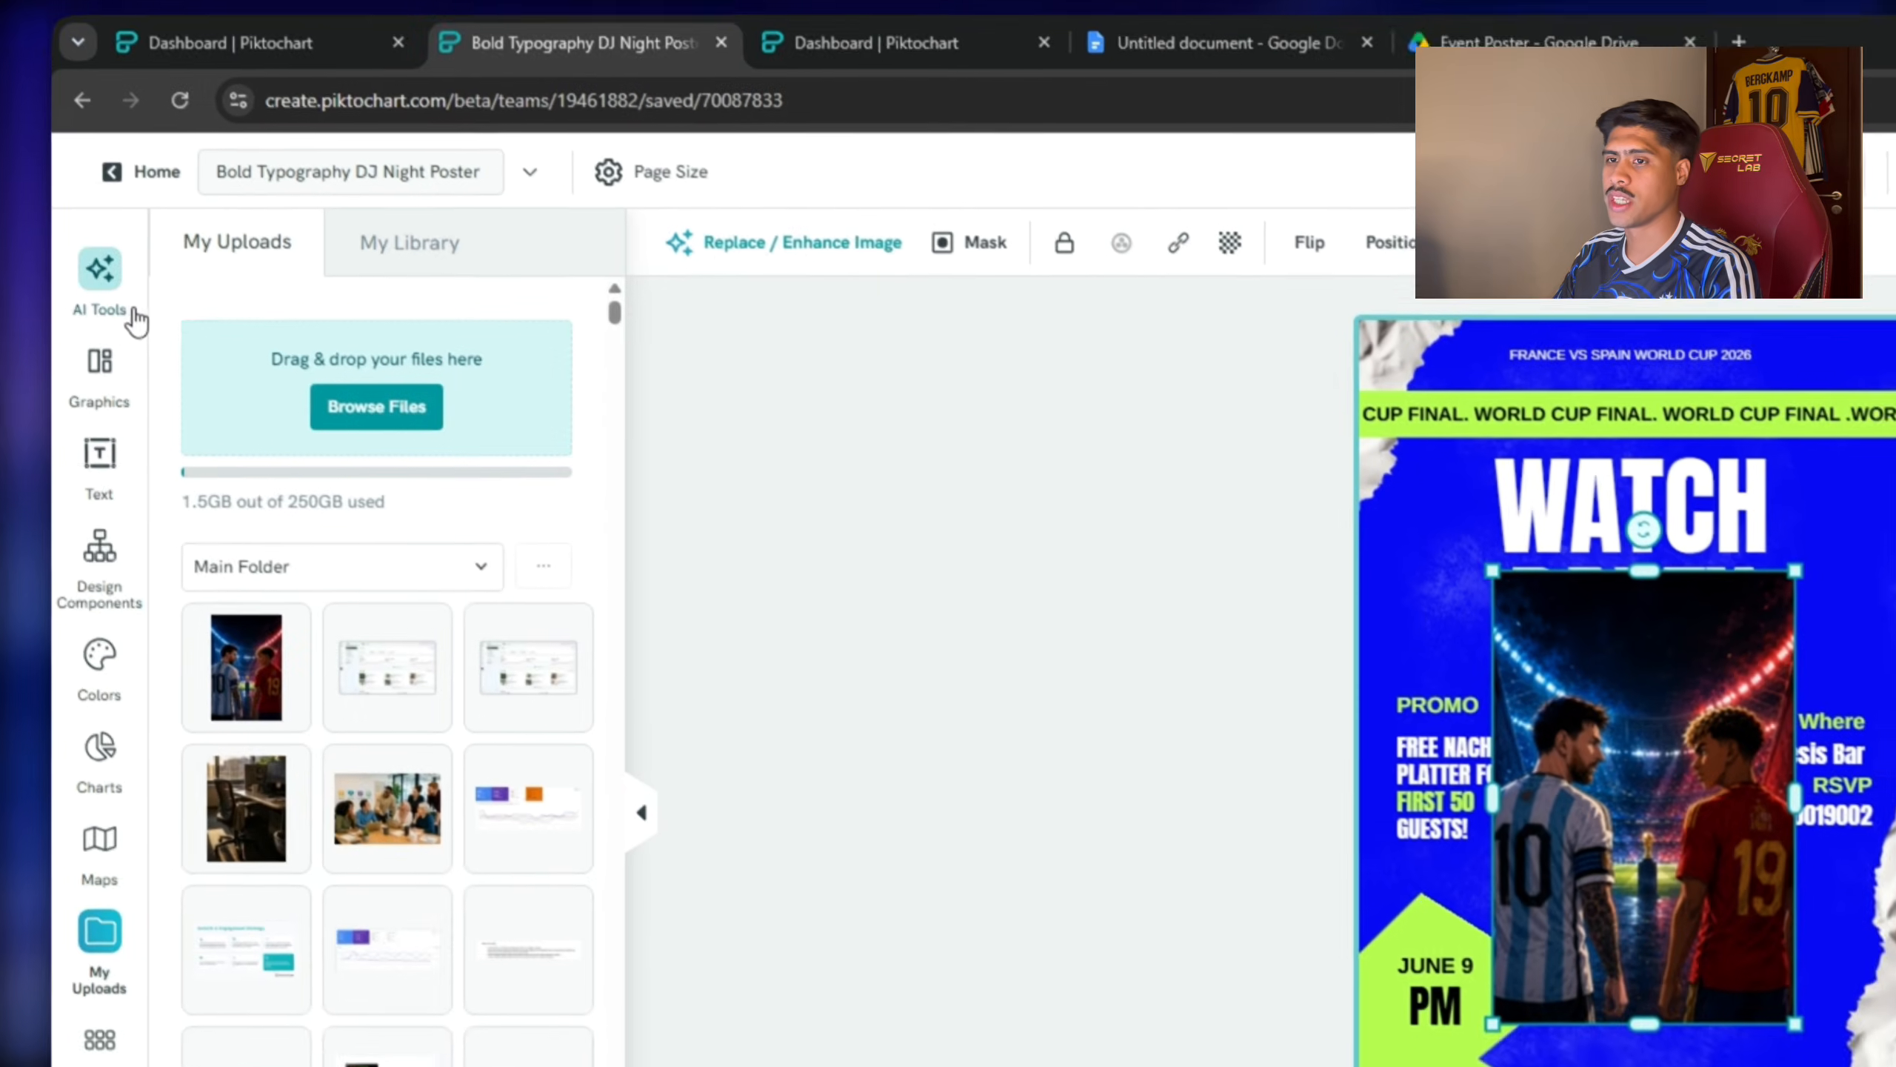
pyautogui.click(101, 277)
pyautogui.click(326, 479)
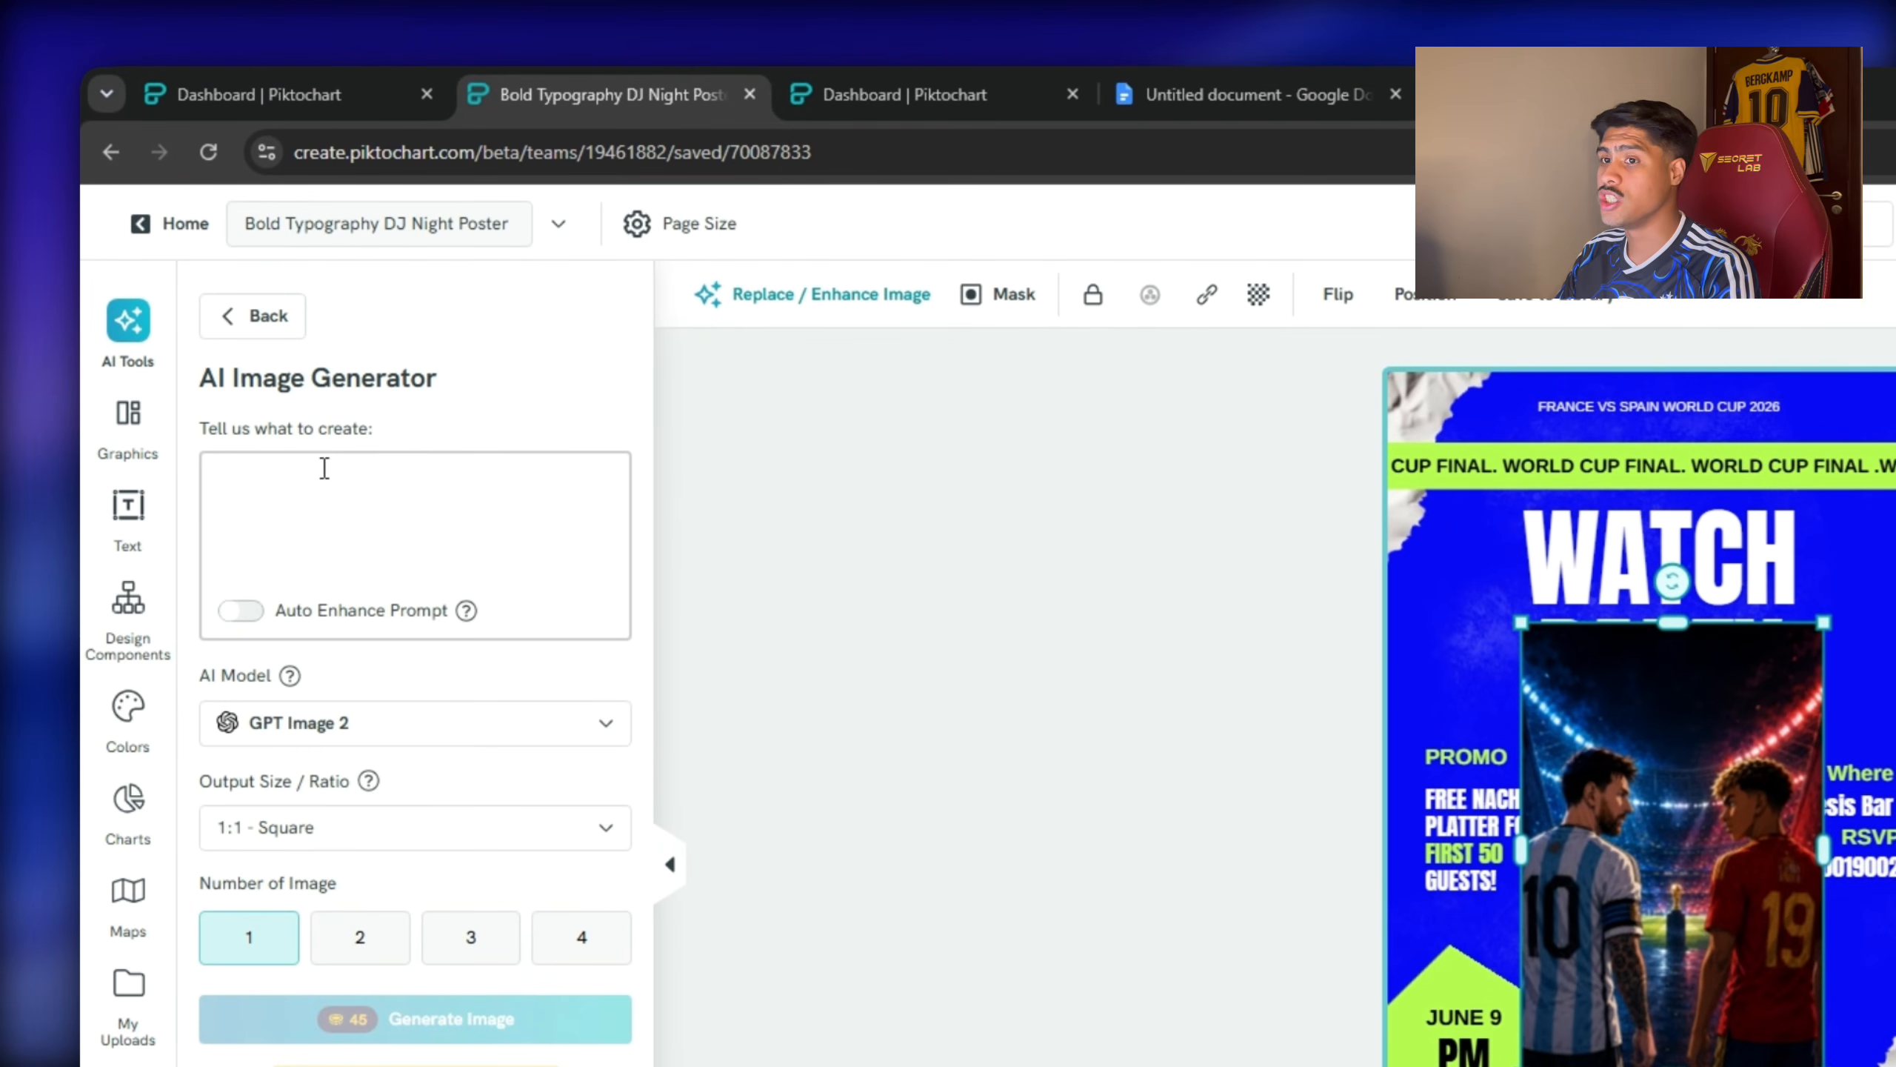
# Cut out the two footballers by removing the players image's stadium background.
pyautogui.click(385, 523)
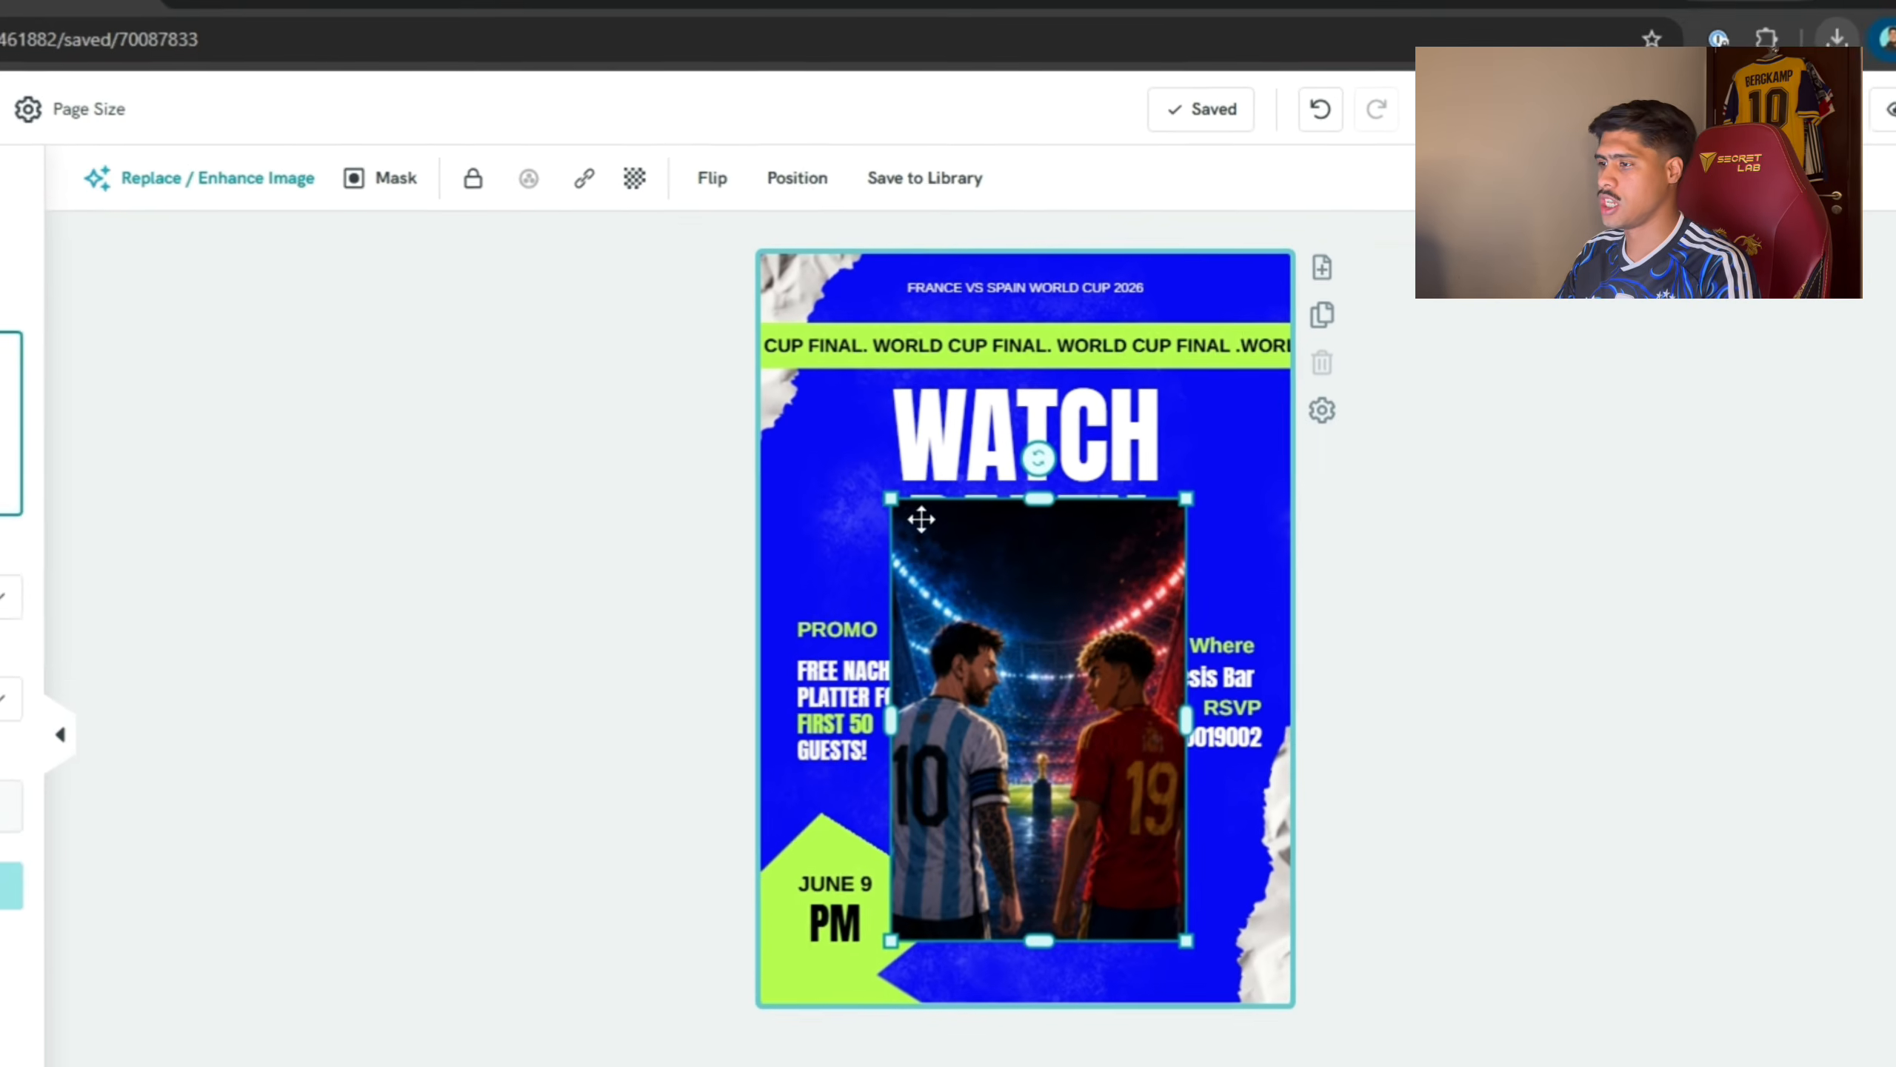
pyautogui.click(1083, 474)
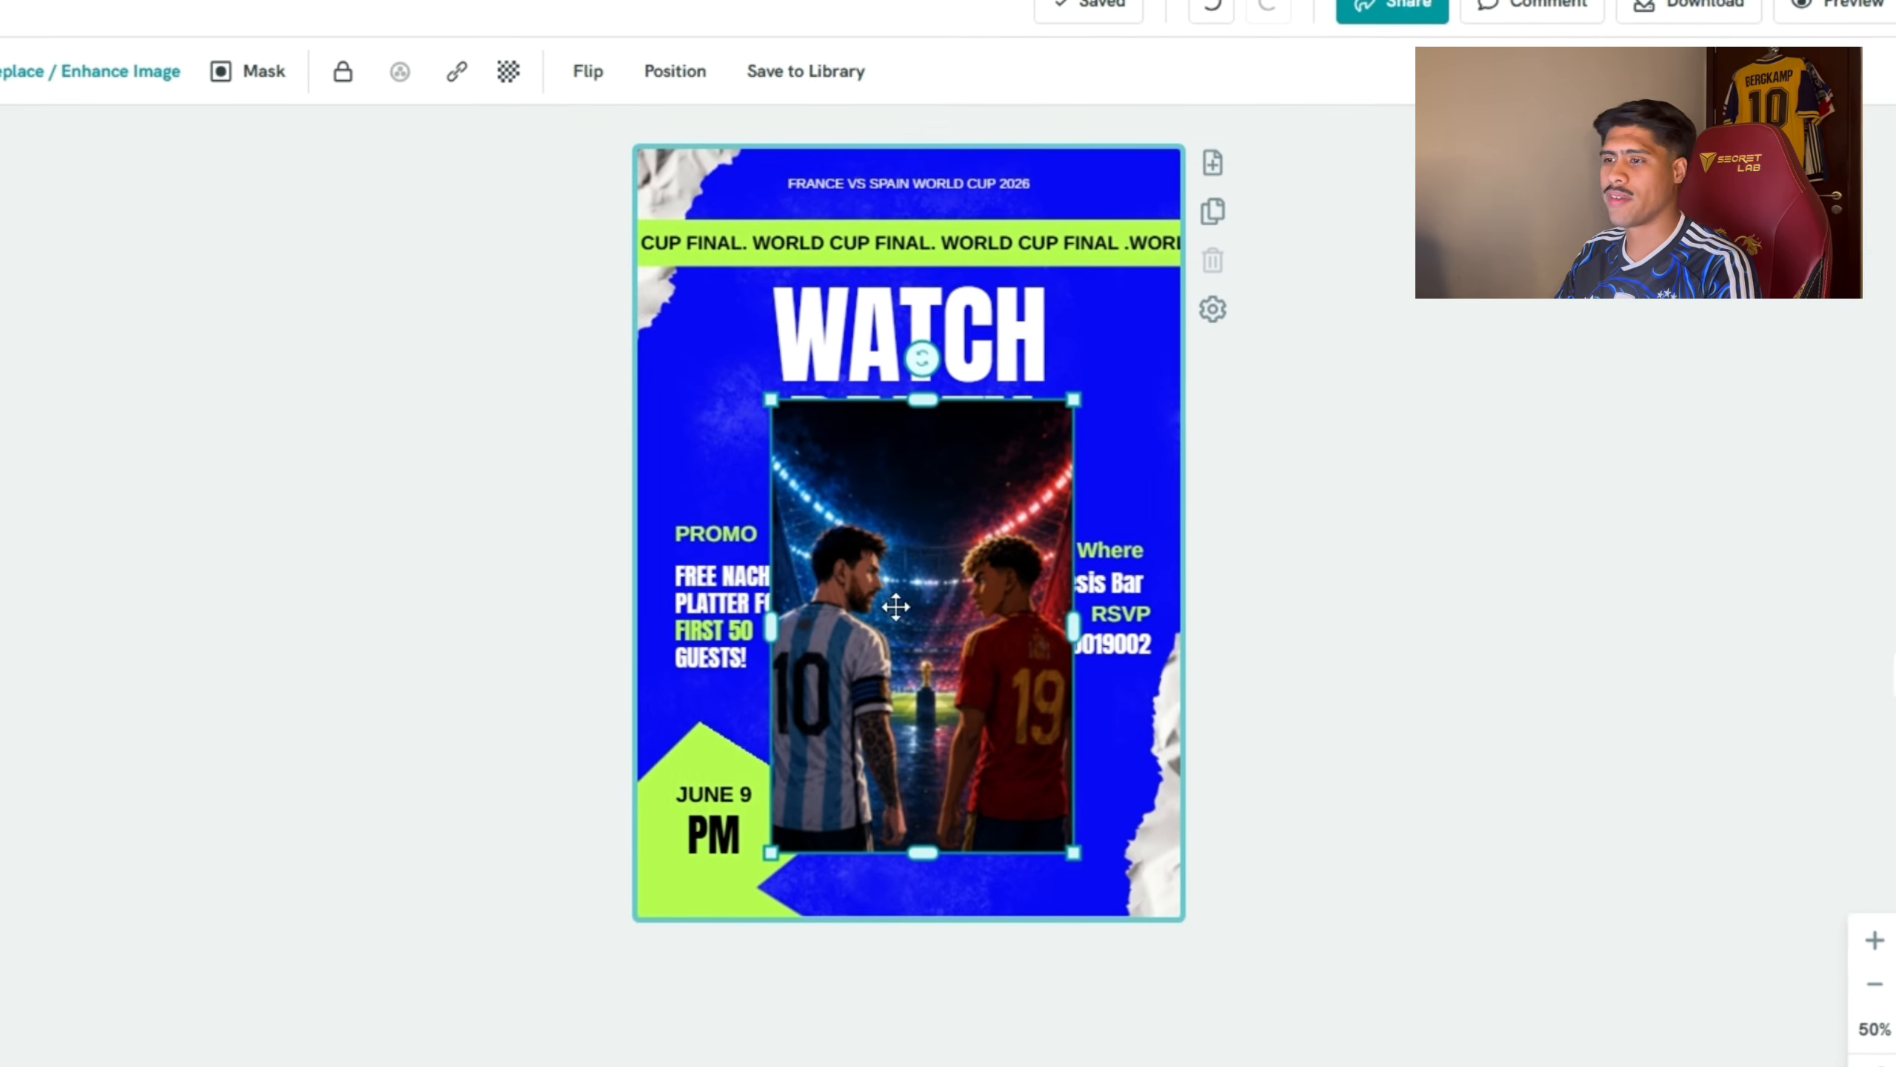
pyautogui.rightClick(877, 609)
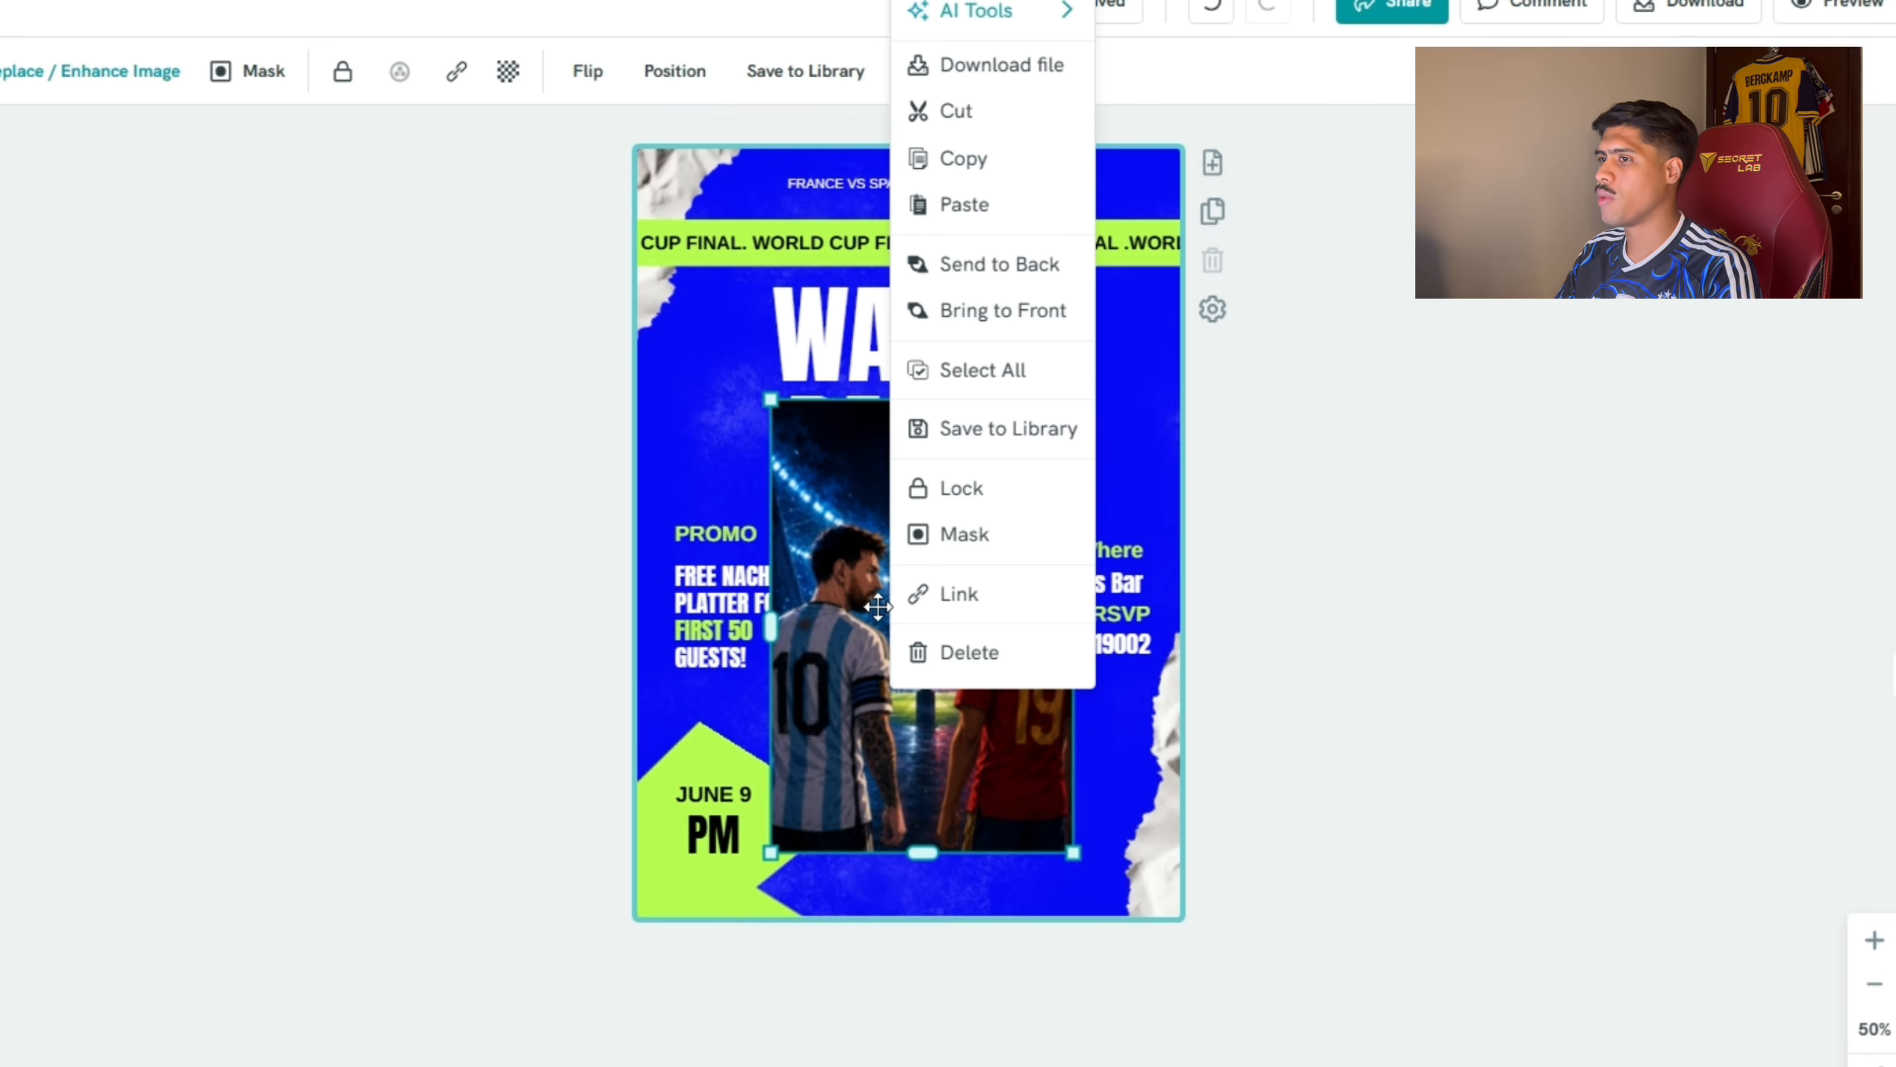
pyautogui.click(809, 668)
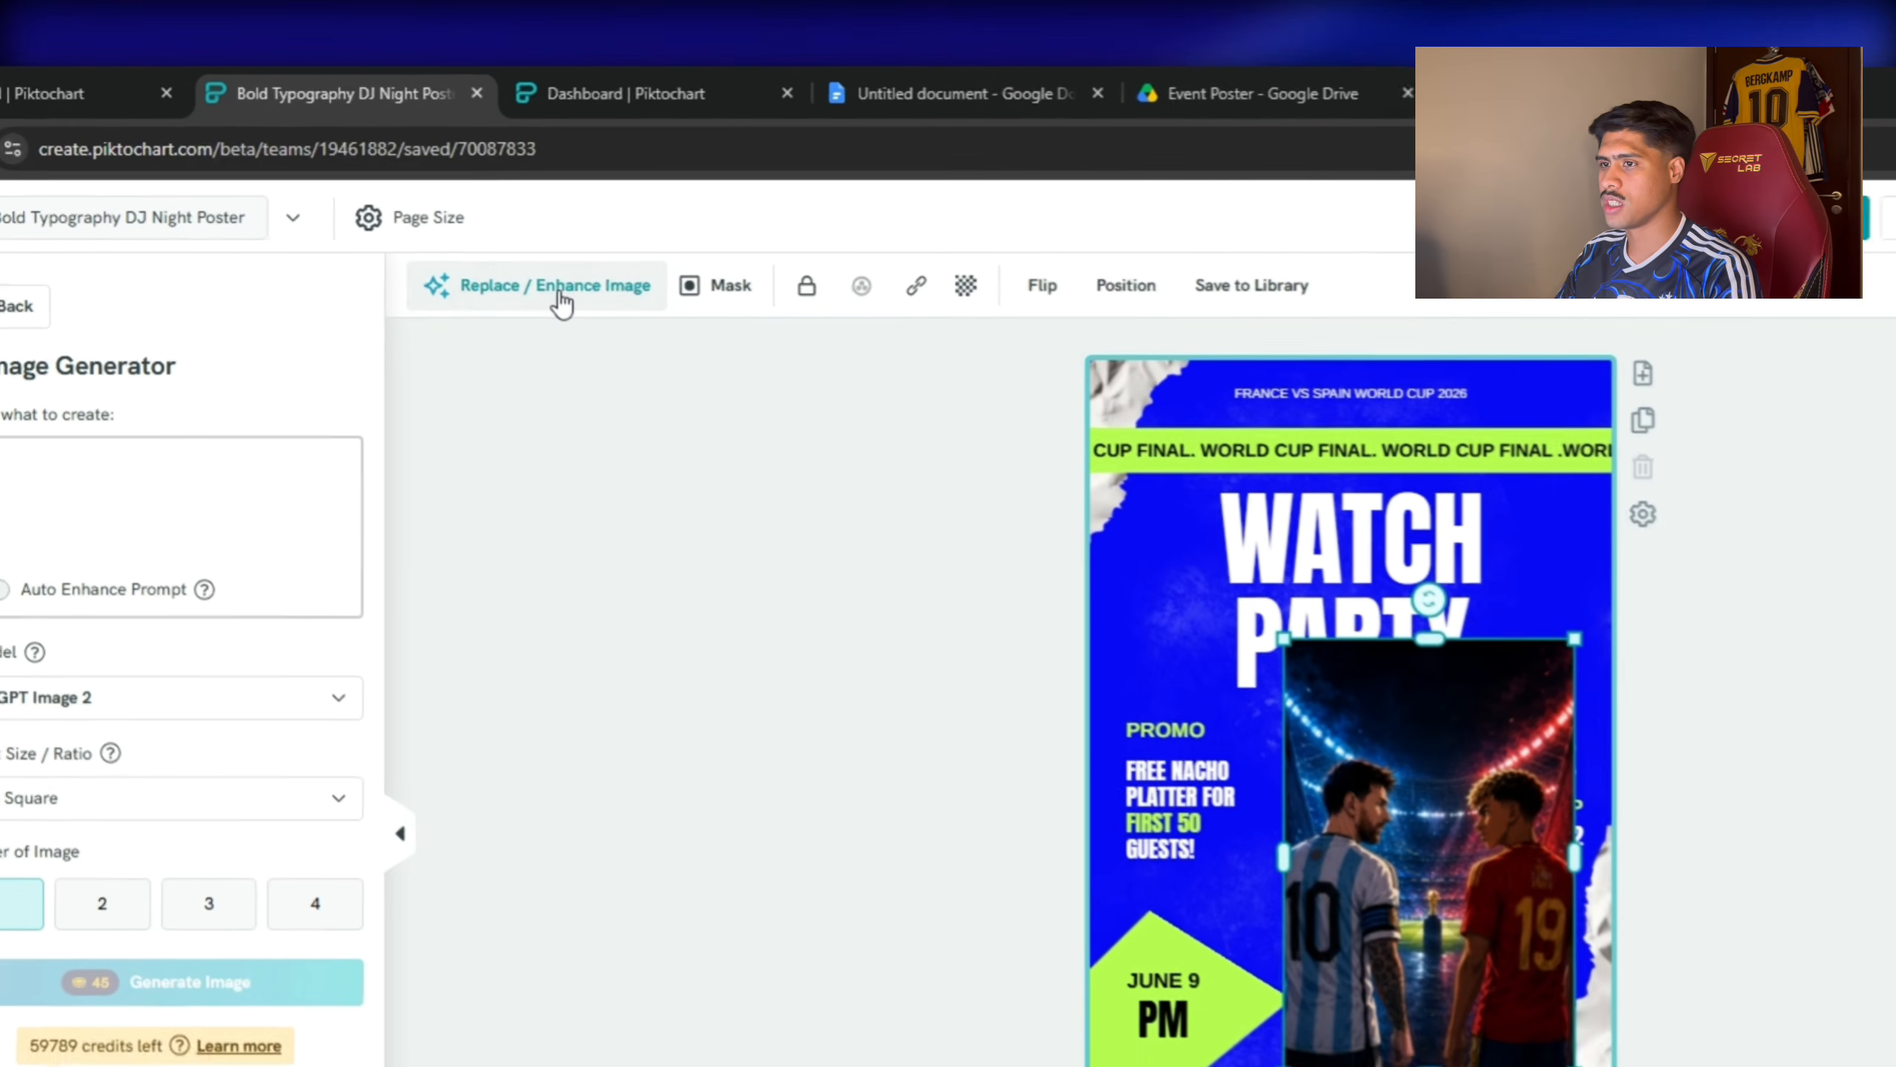
pyautogui.click(580, 217)
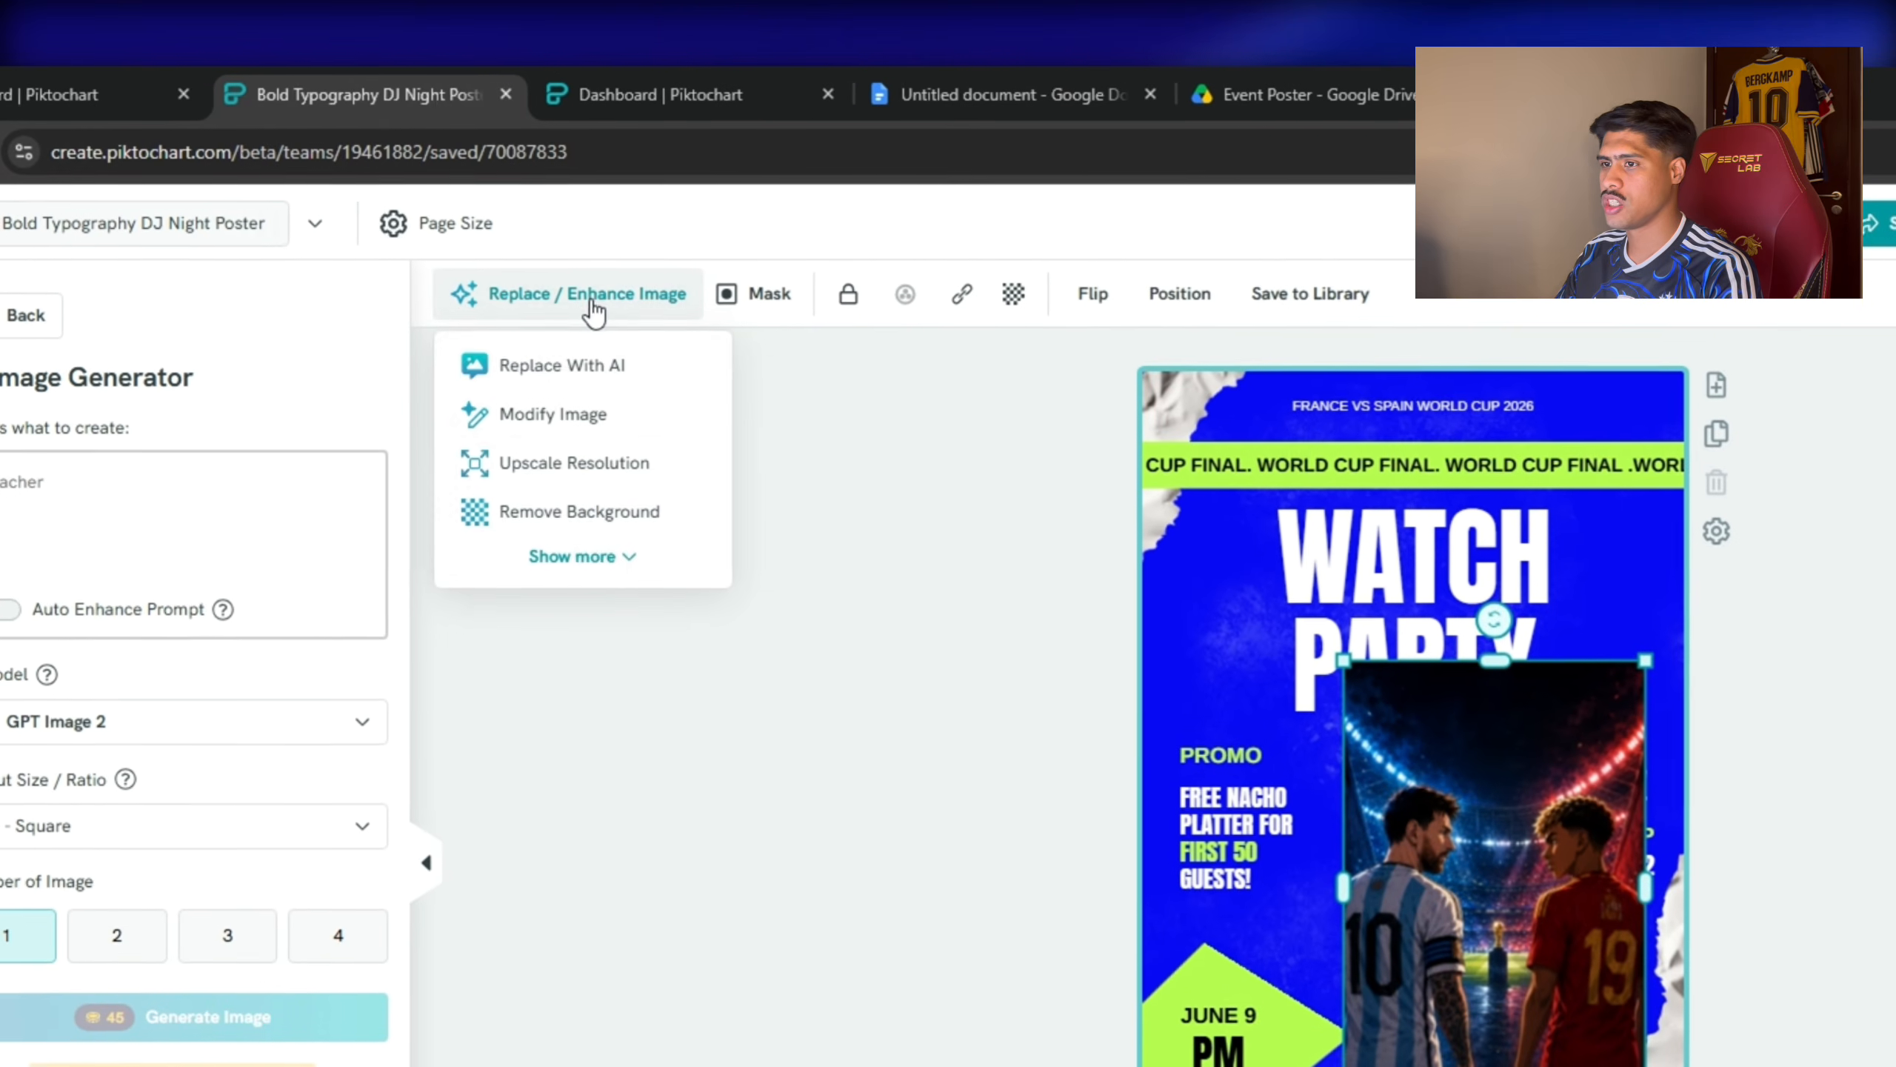
pyautogui.click(591, 558)
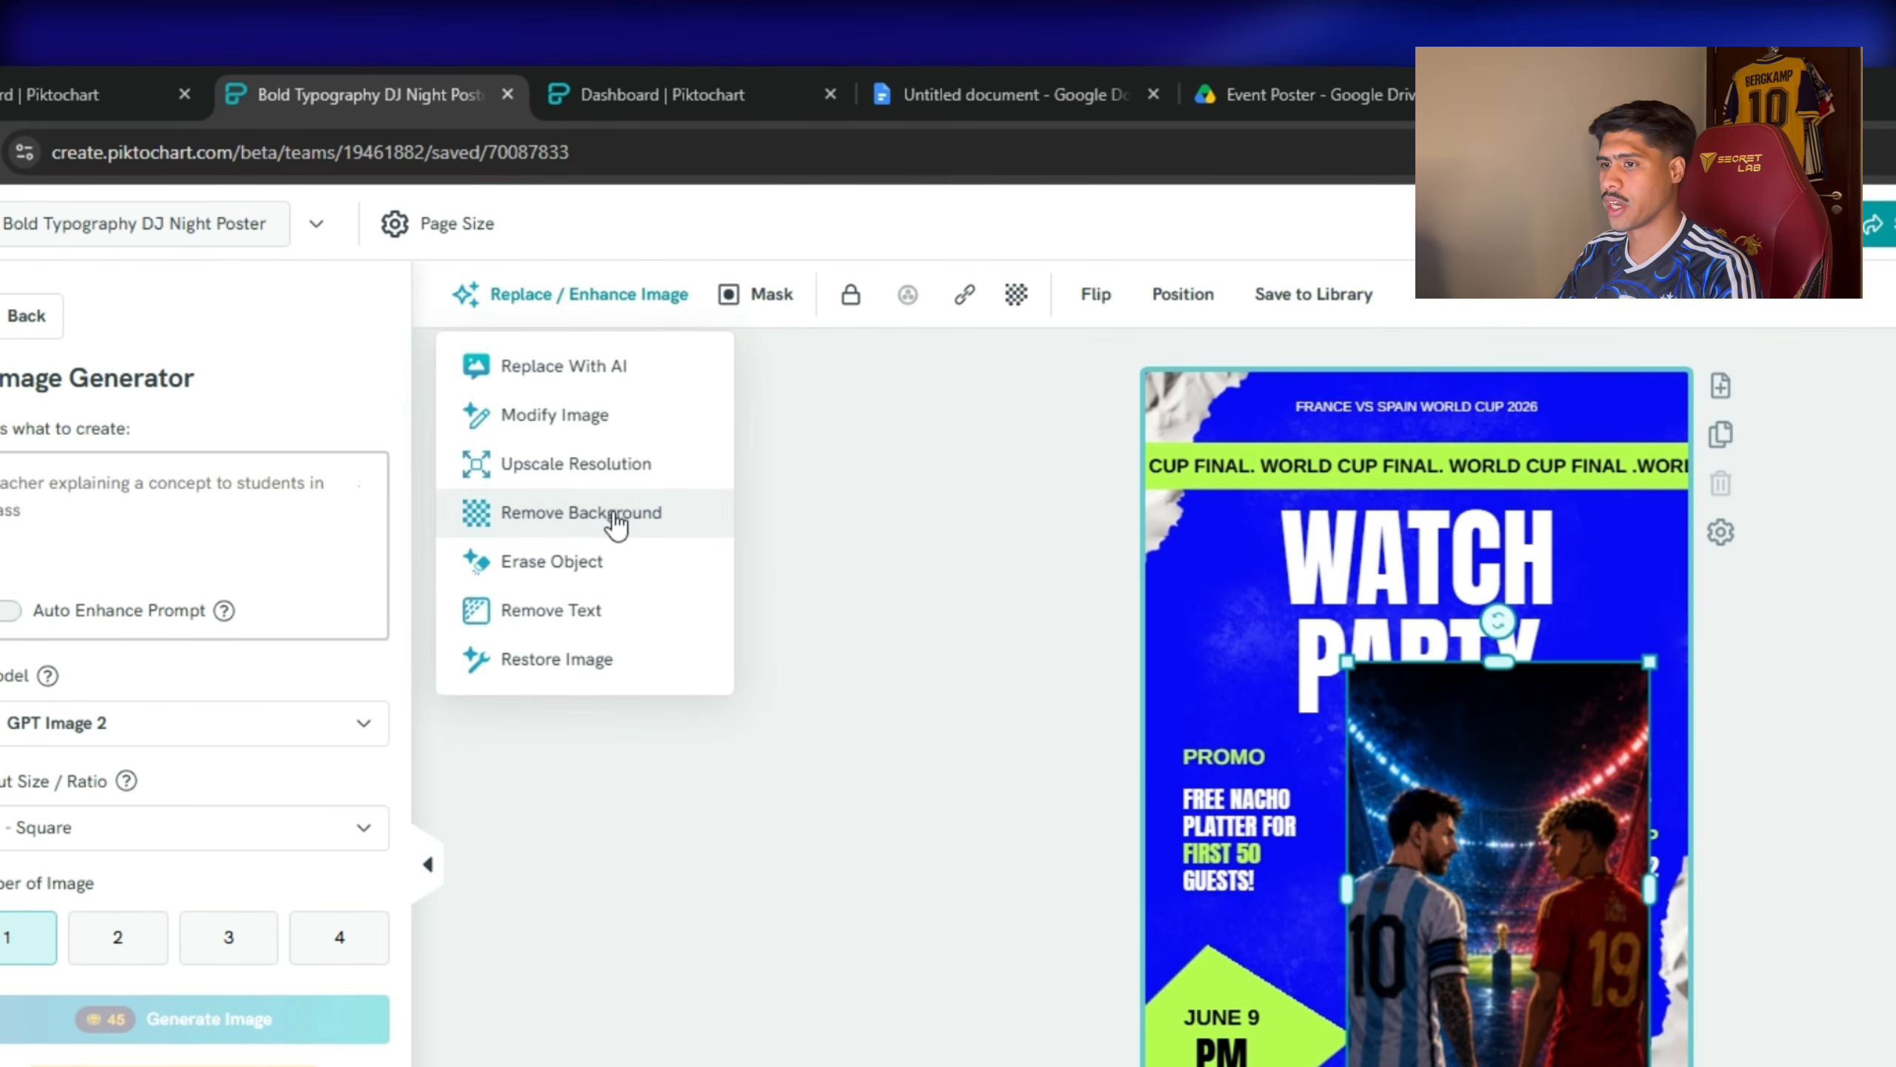
pyautogui.click(617, 522)
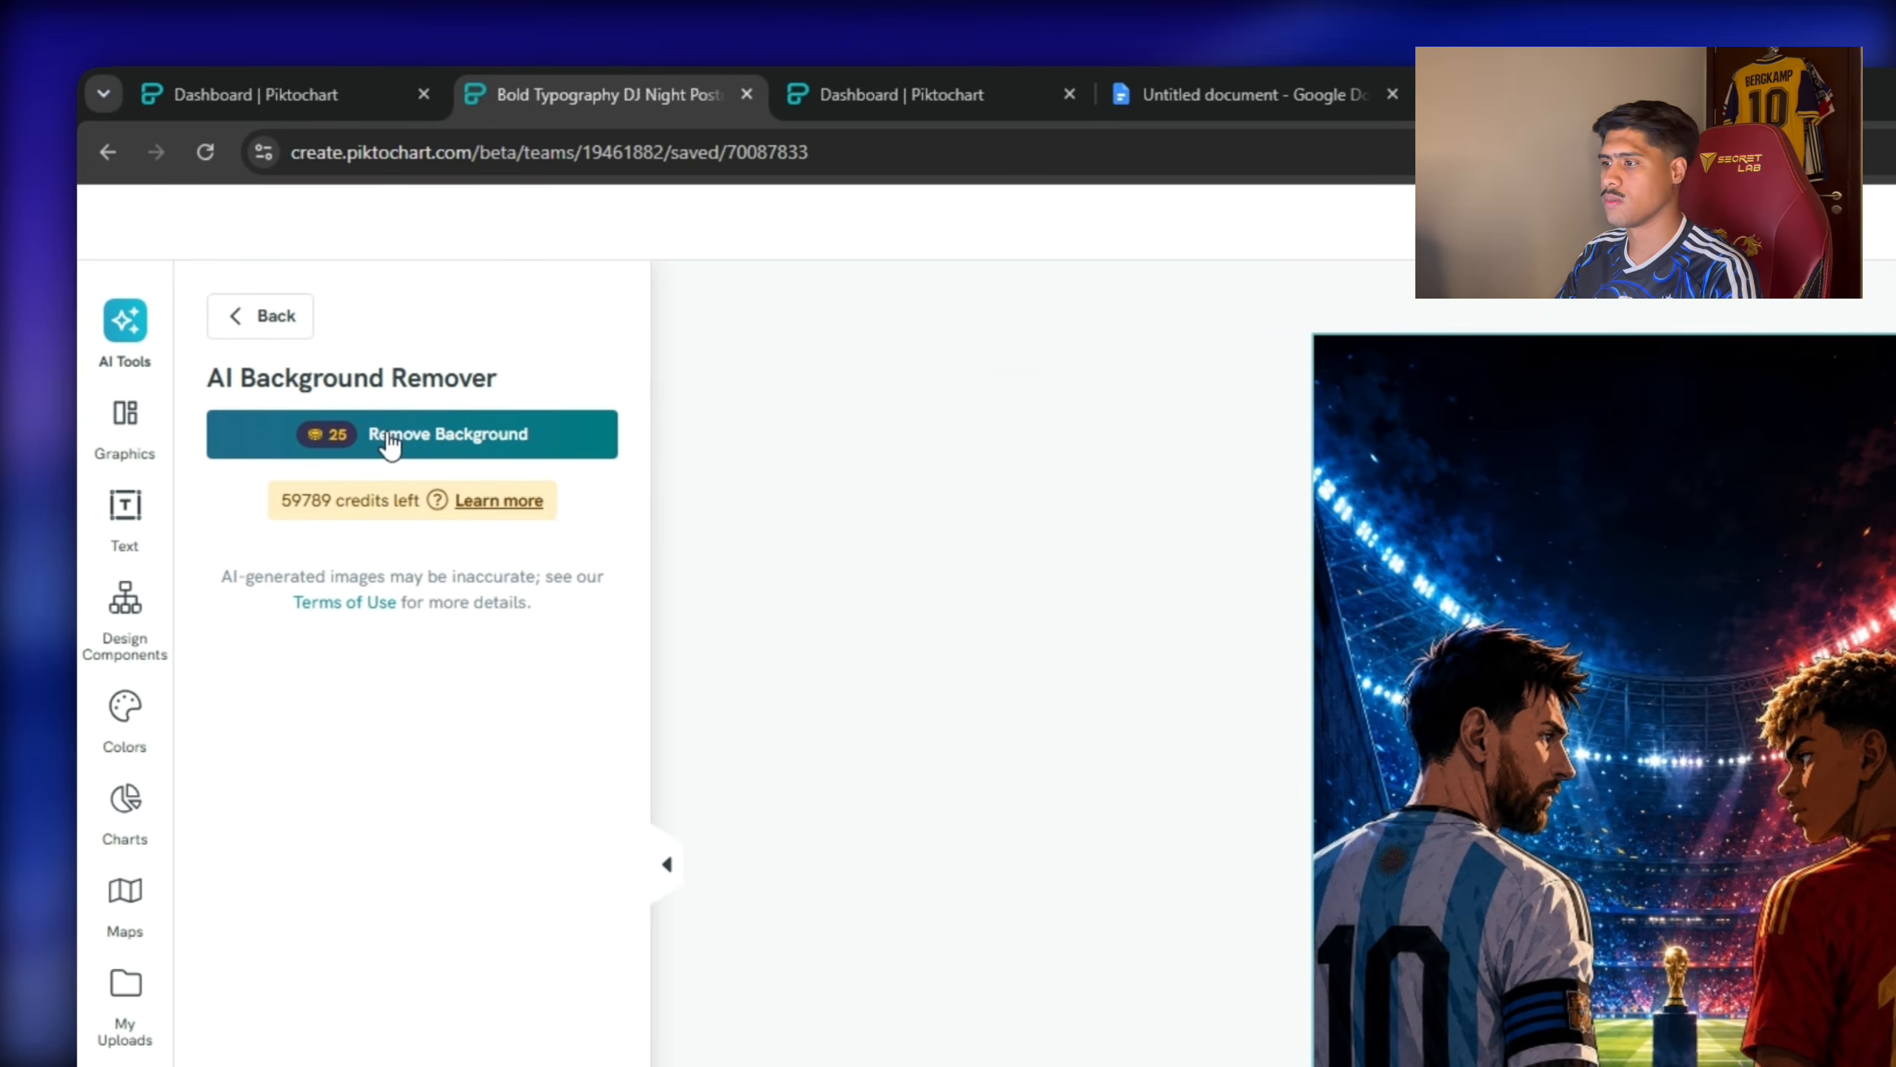
pyautogui.click(183, 477)
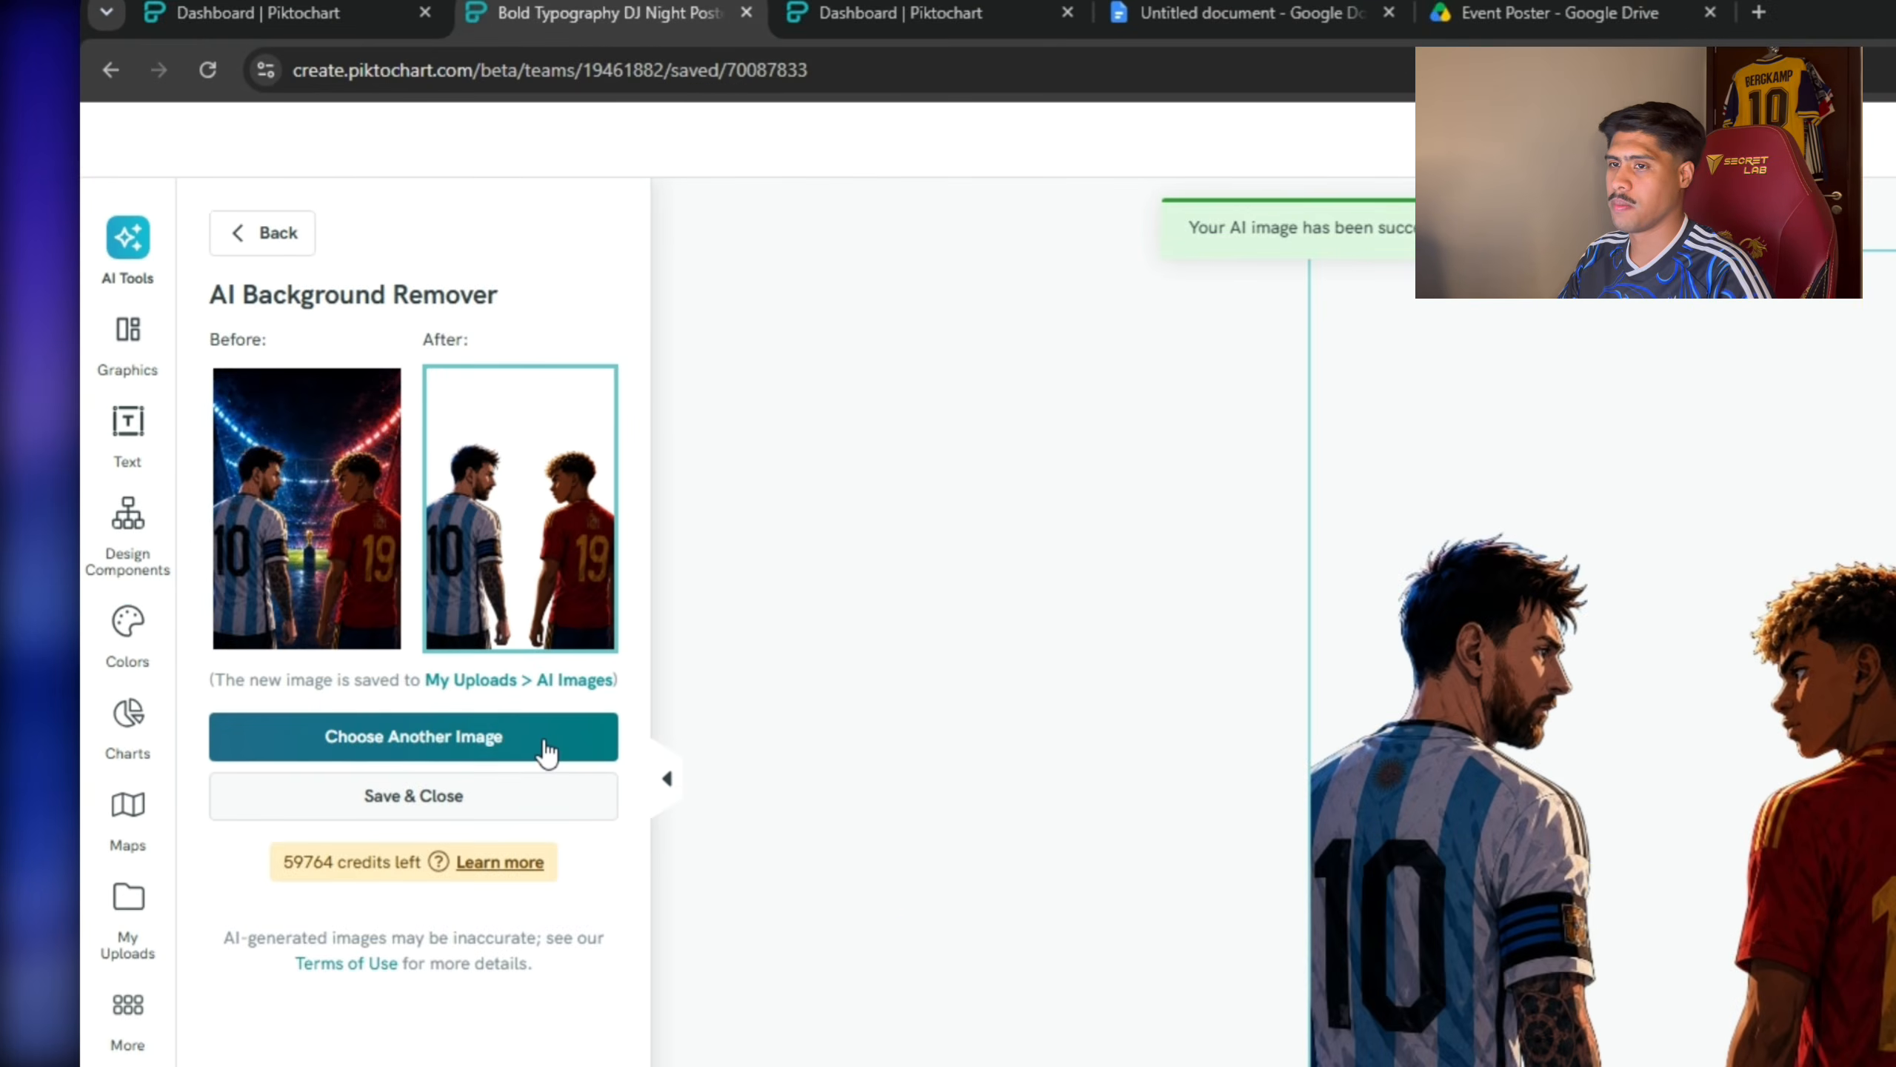
pyautogui.click(388, 571)
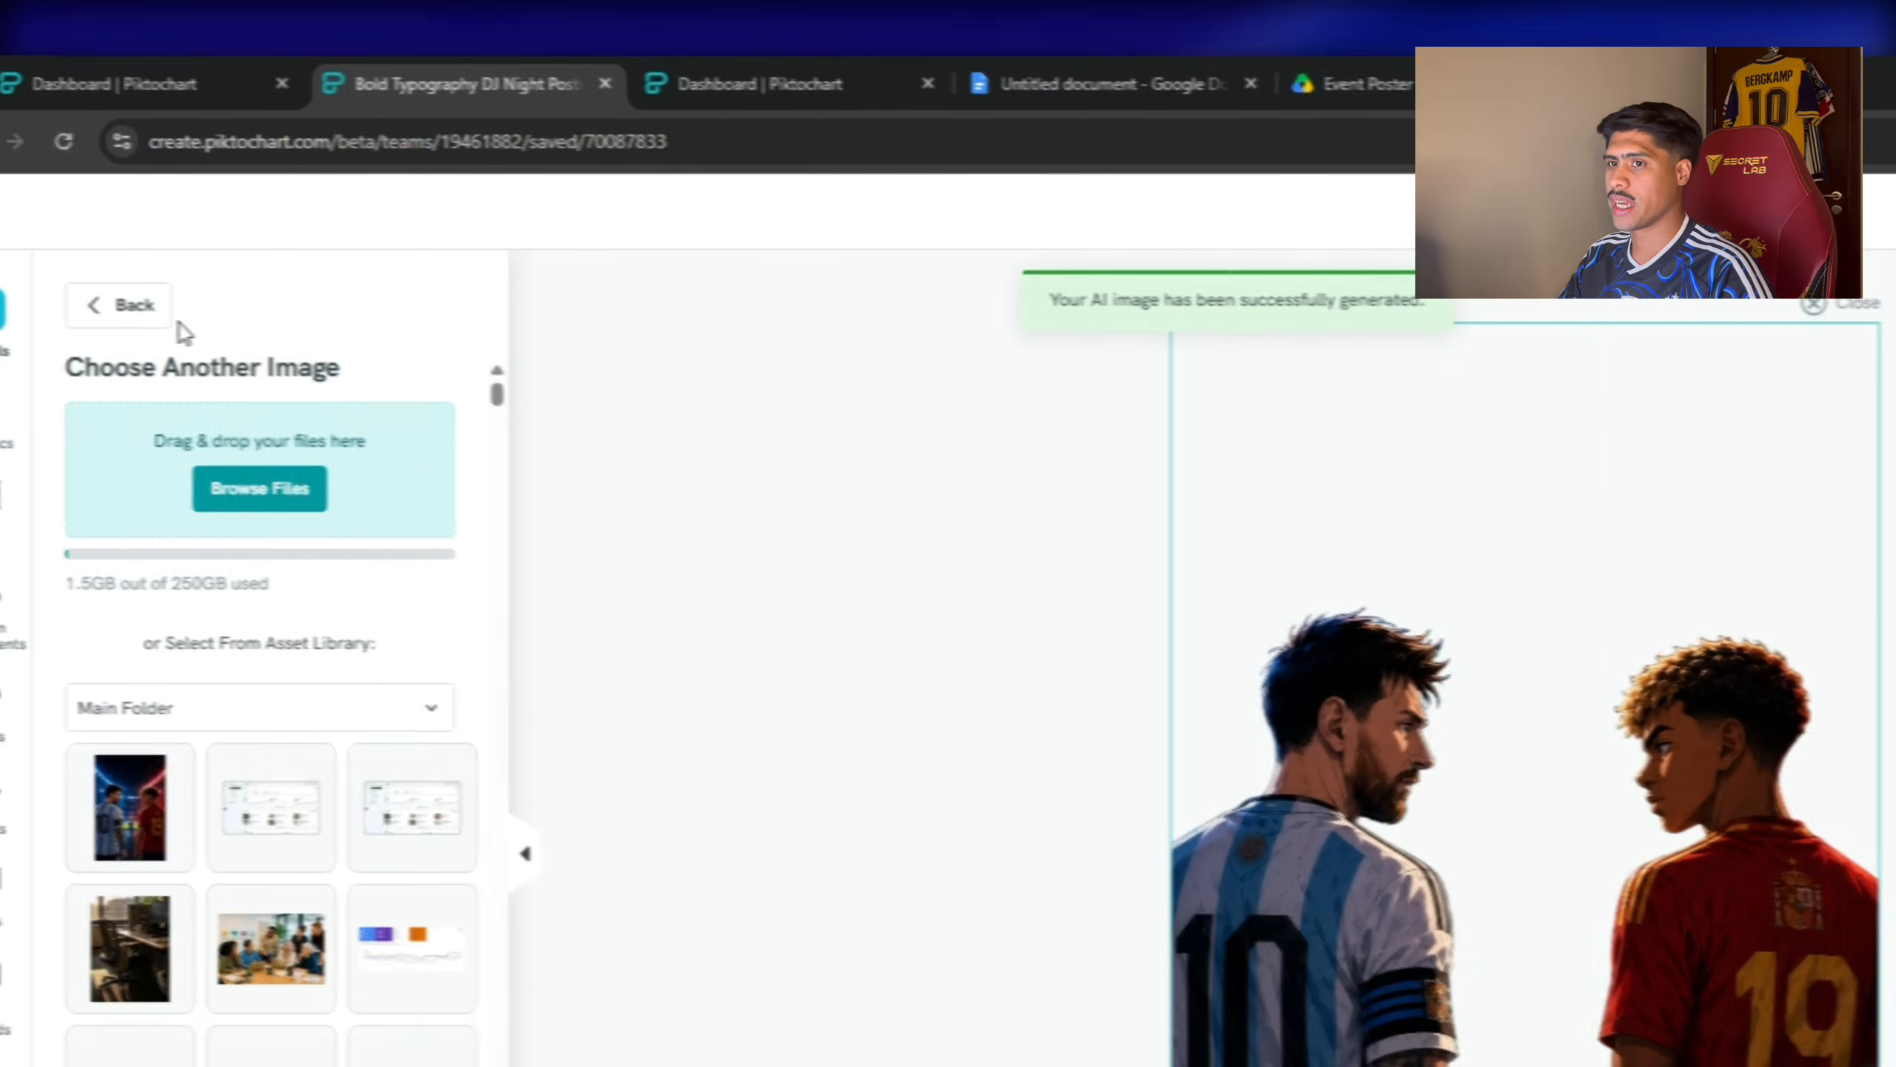
pyautogui.click(123, 306)
pyautogui.click(122, 305)
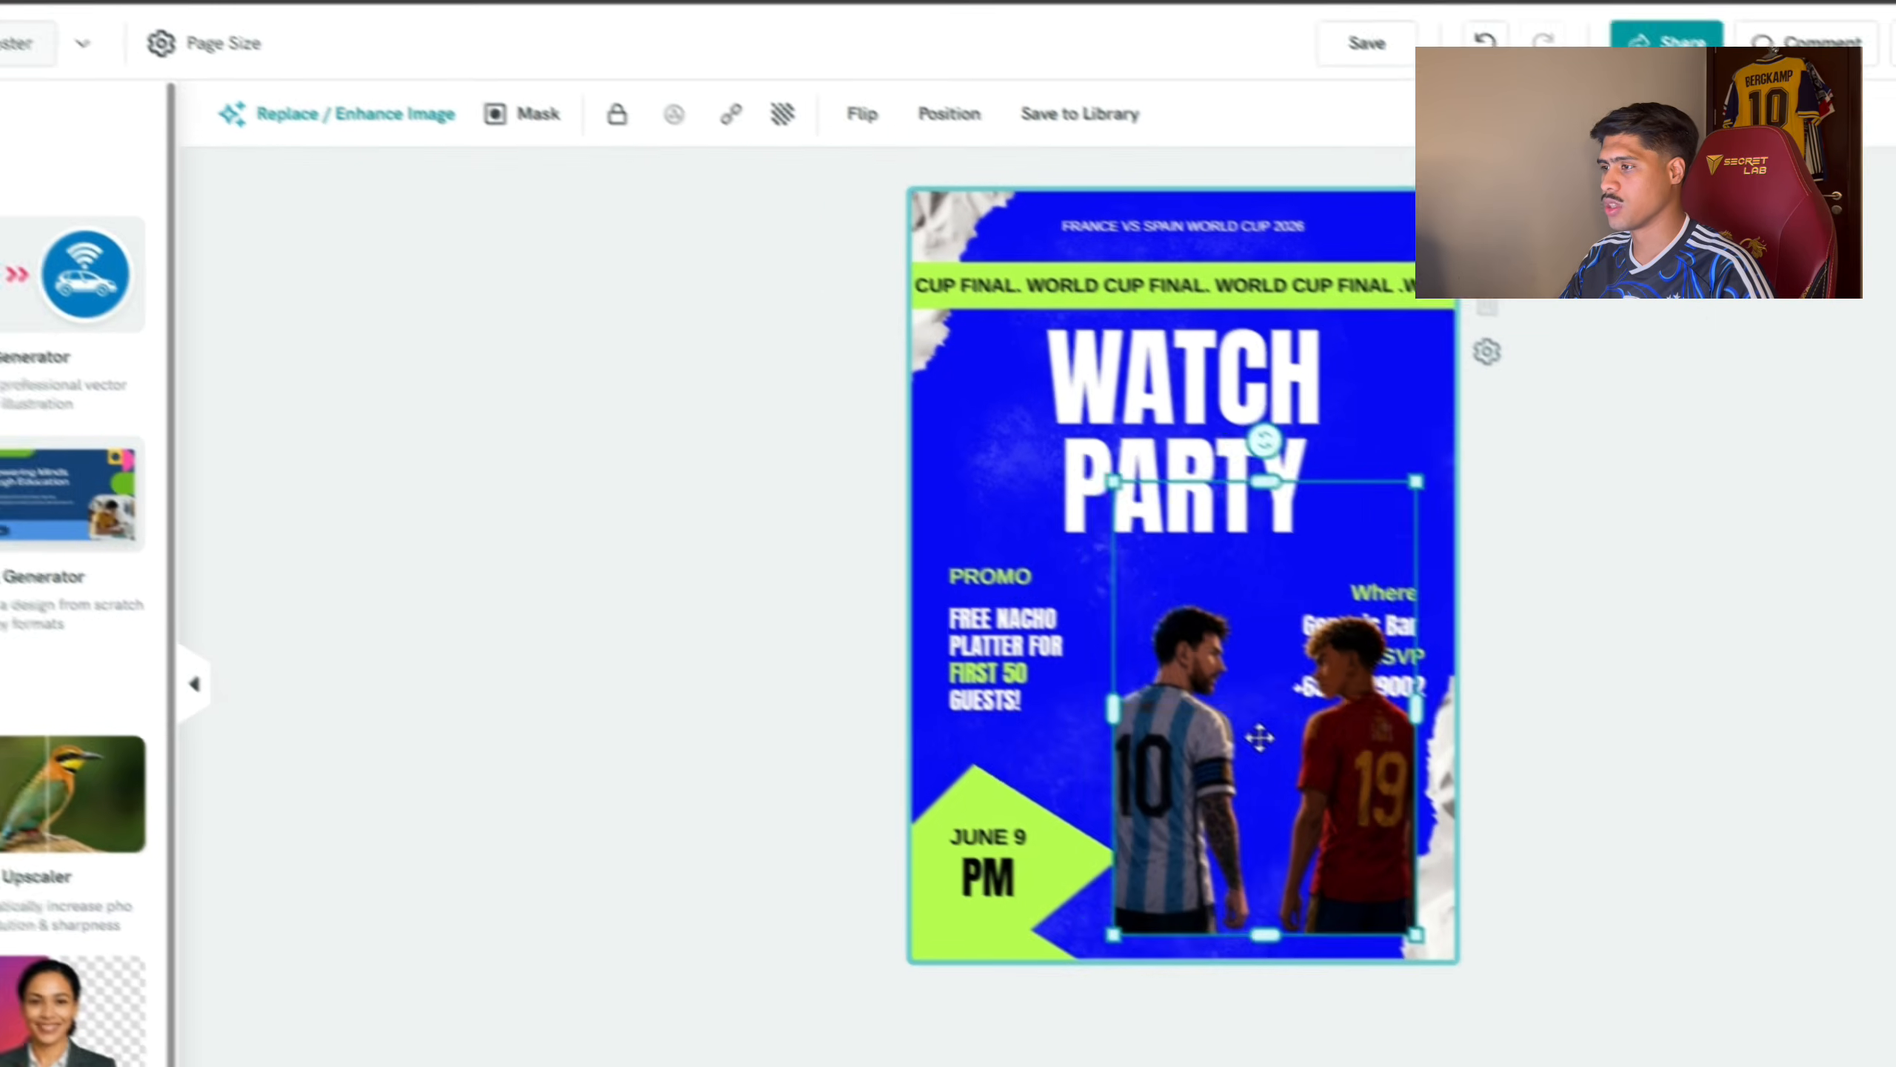
# Resize and reposition the cut-out players image, then delete it from the poster.
pyautogui.moveTo(1259, 737); pyautogui.dragTo(1163, 759)
pyautogui.moveTo(1321, 503); pyautogui.dragTo(1565, 329)
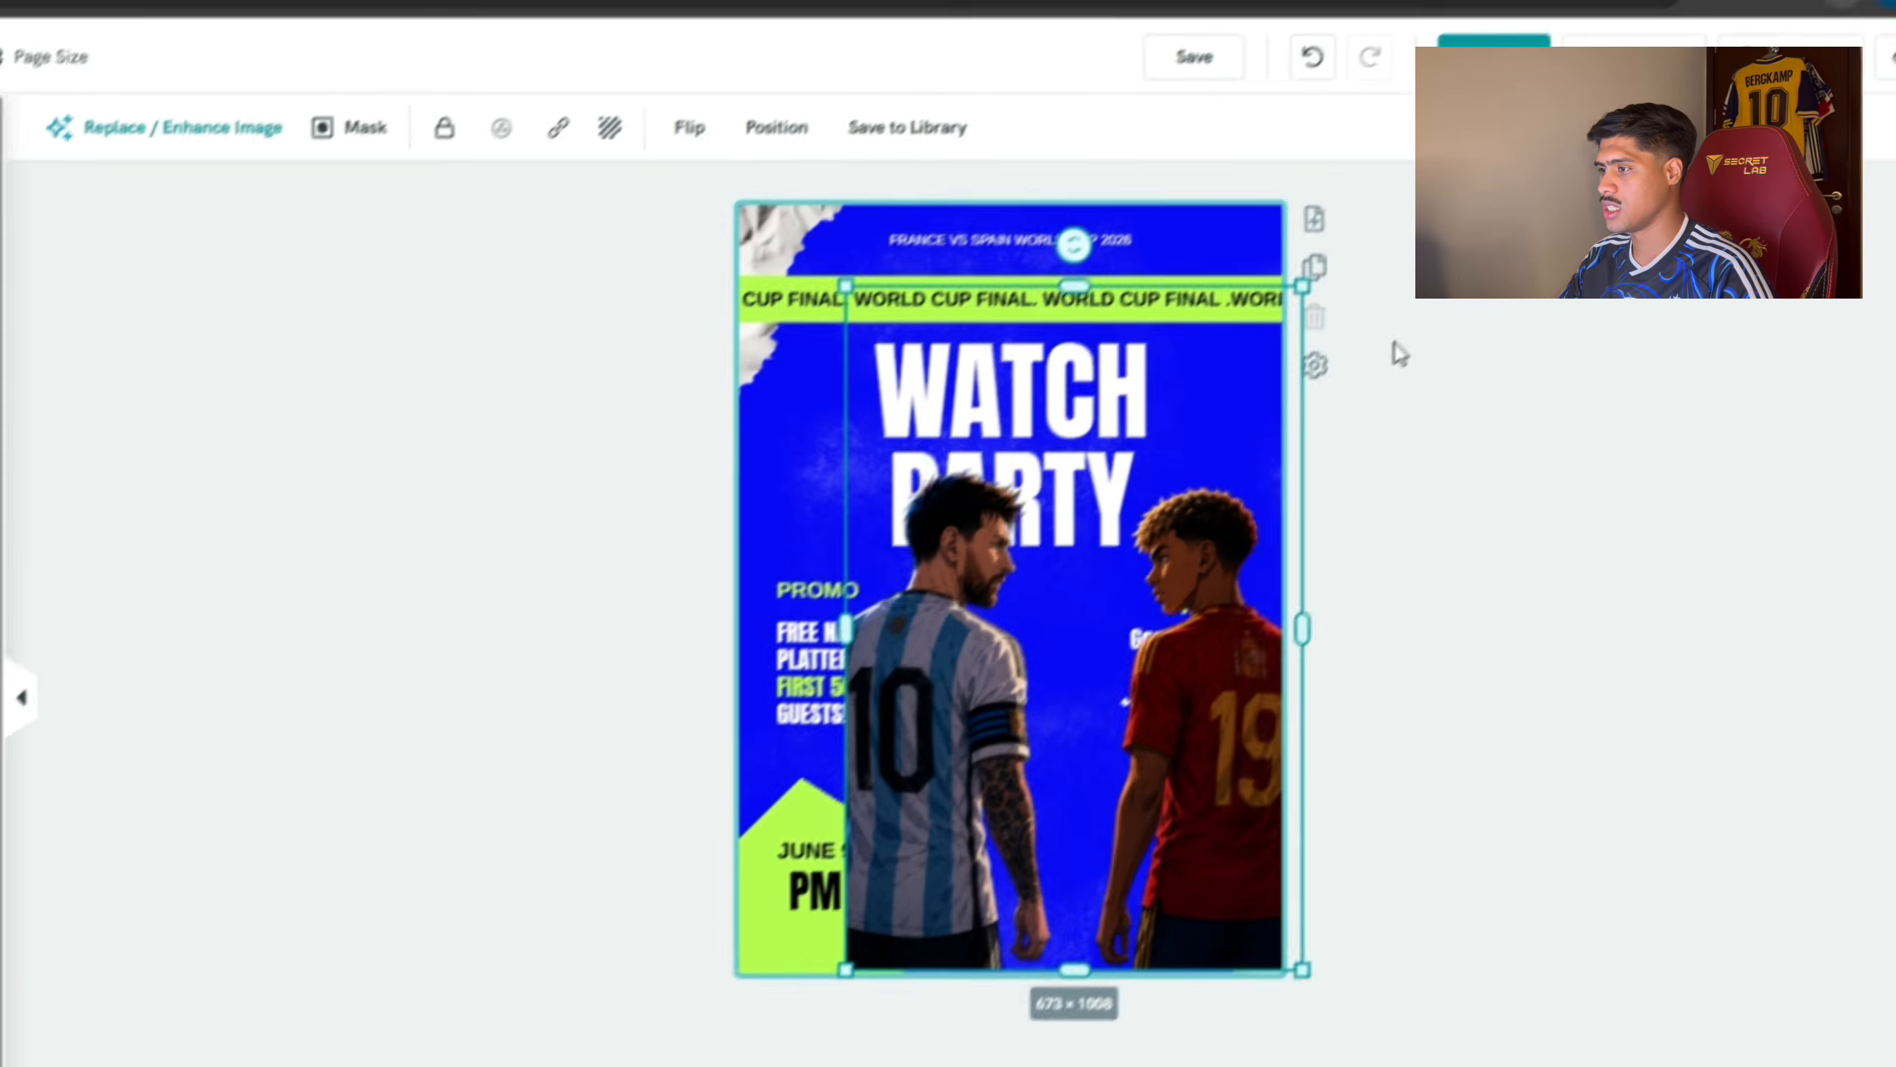
pyautogui.moveTo(1395, 344); pyautogui.dragTo(1434, 336)
pyautogui.moveTo(1222, 693); pyautogui.dragTo(1107, 761)
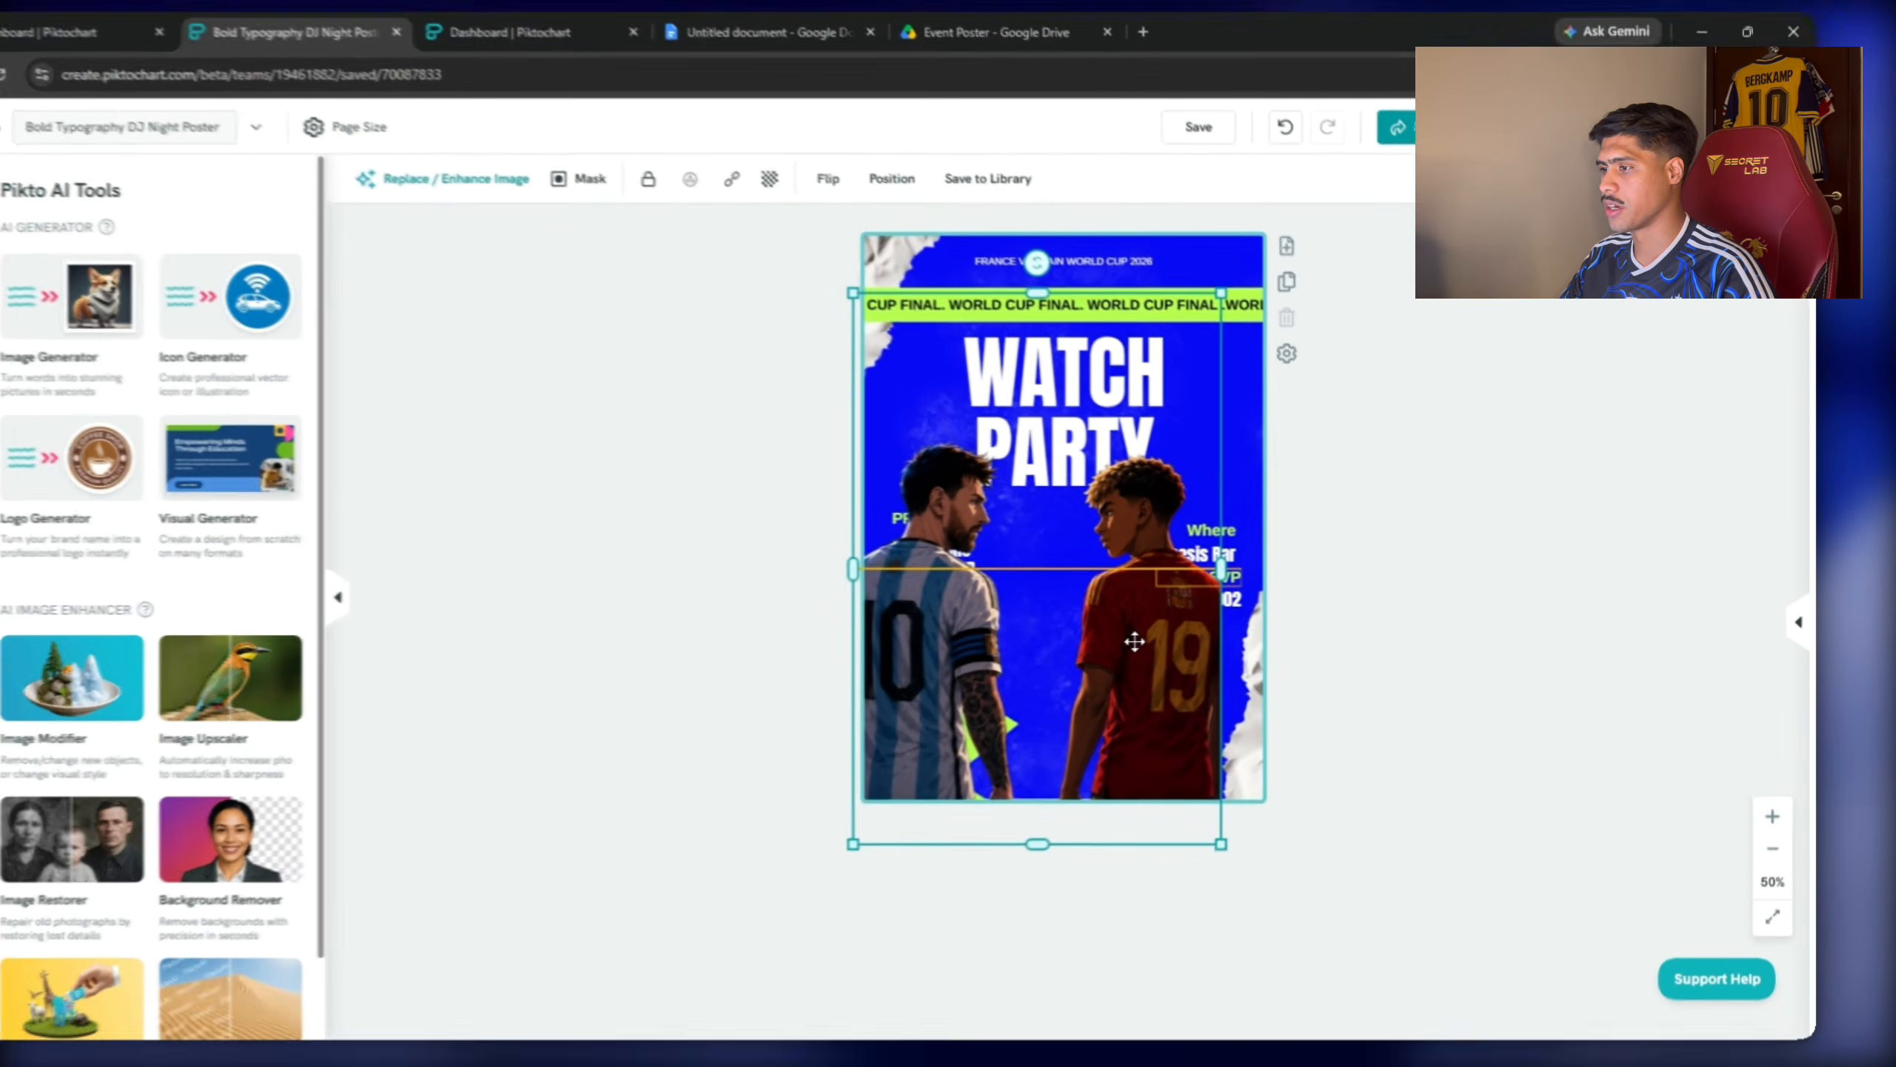
pyautogui.moveTo(1134, 641); pyautogui.dragTo(1179, 643)
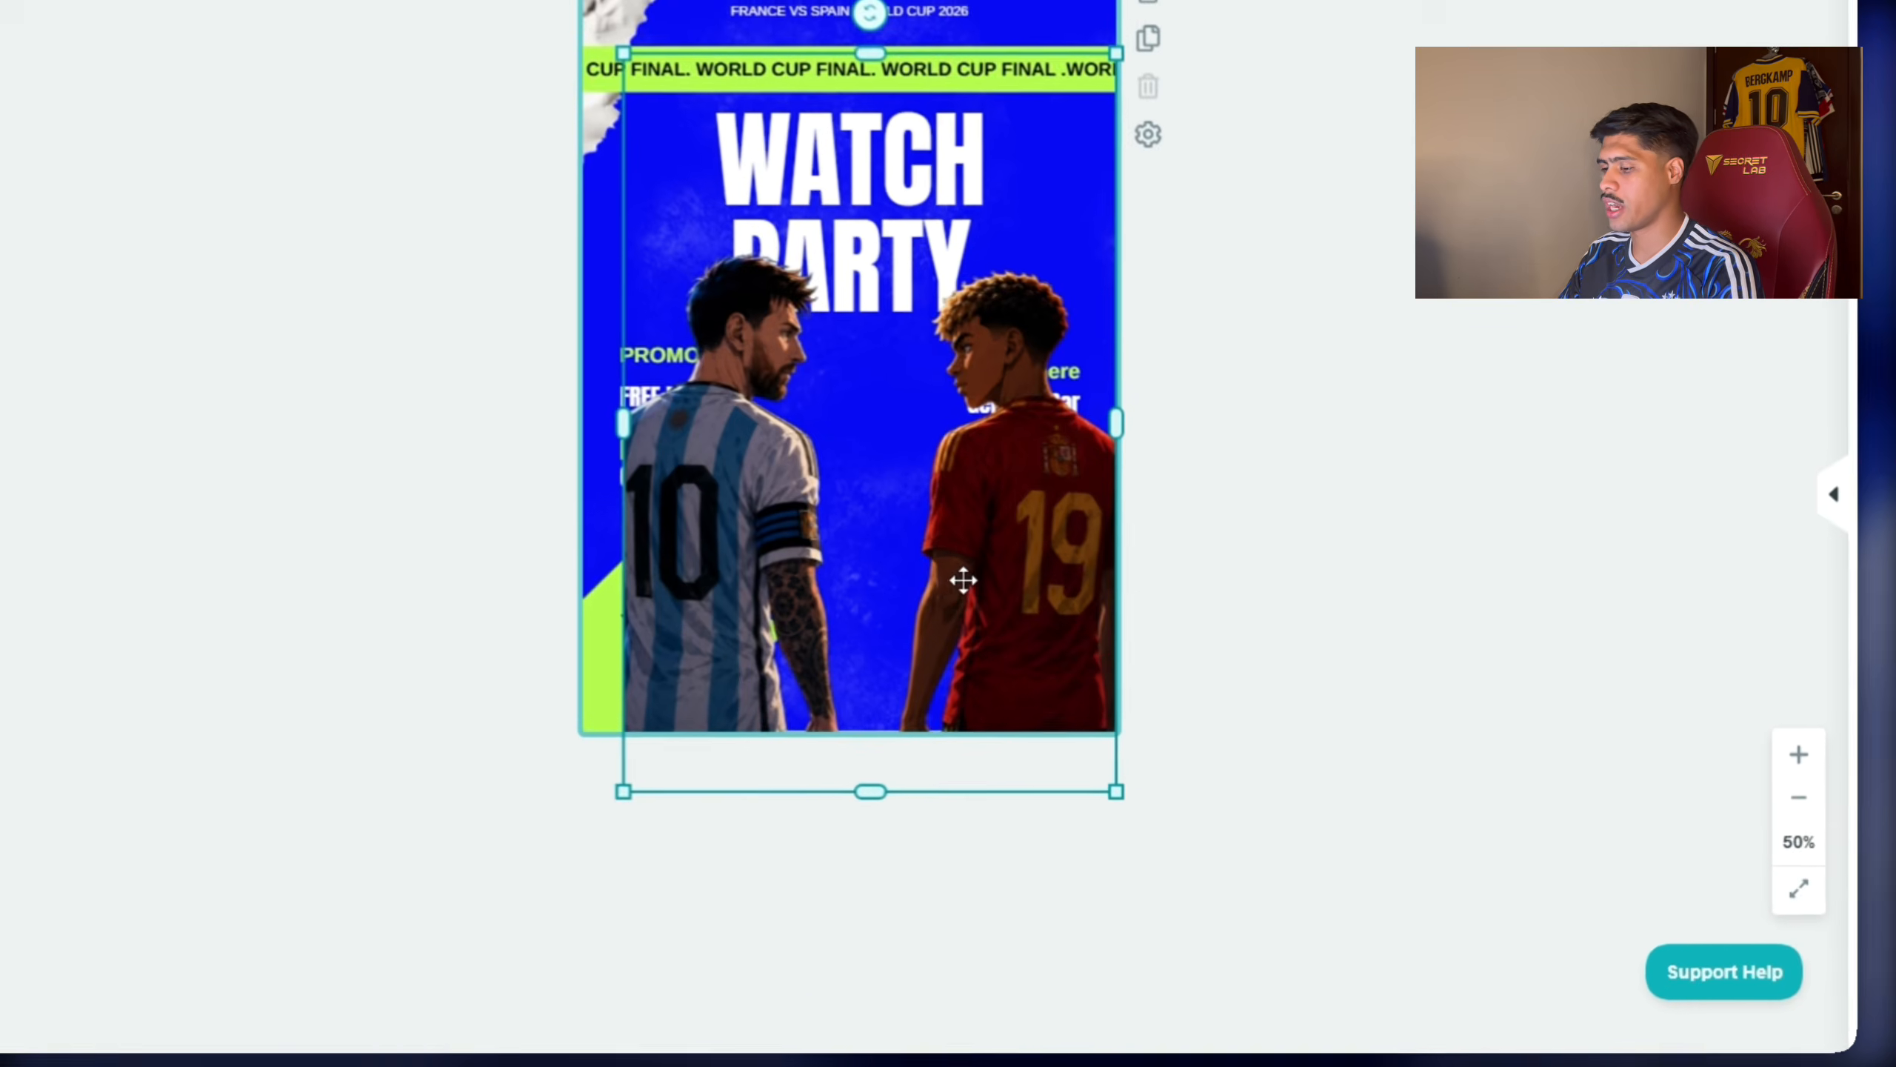
pyautogui.moveTo(1205, 682); pyautogui.dragTo(1193, 677)
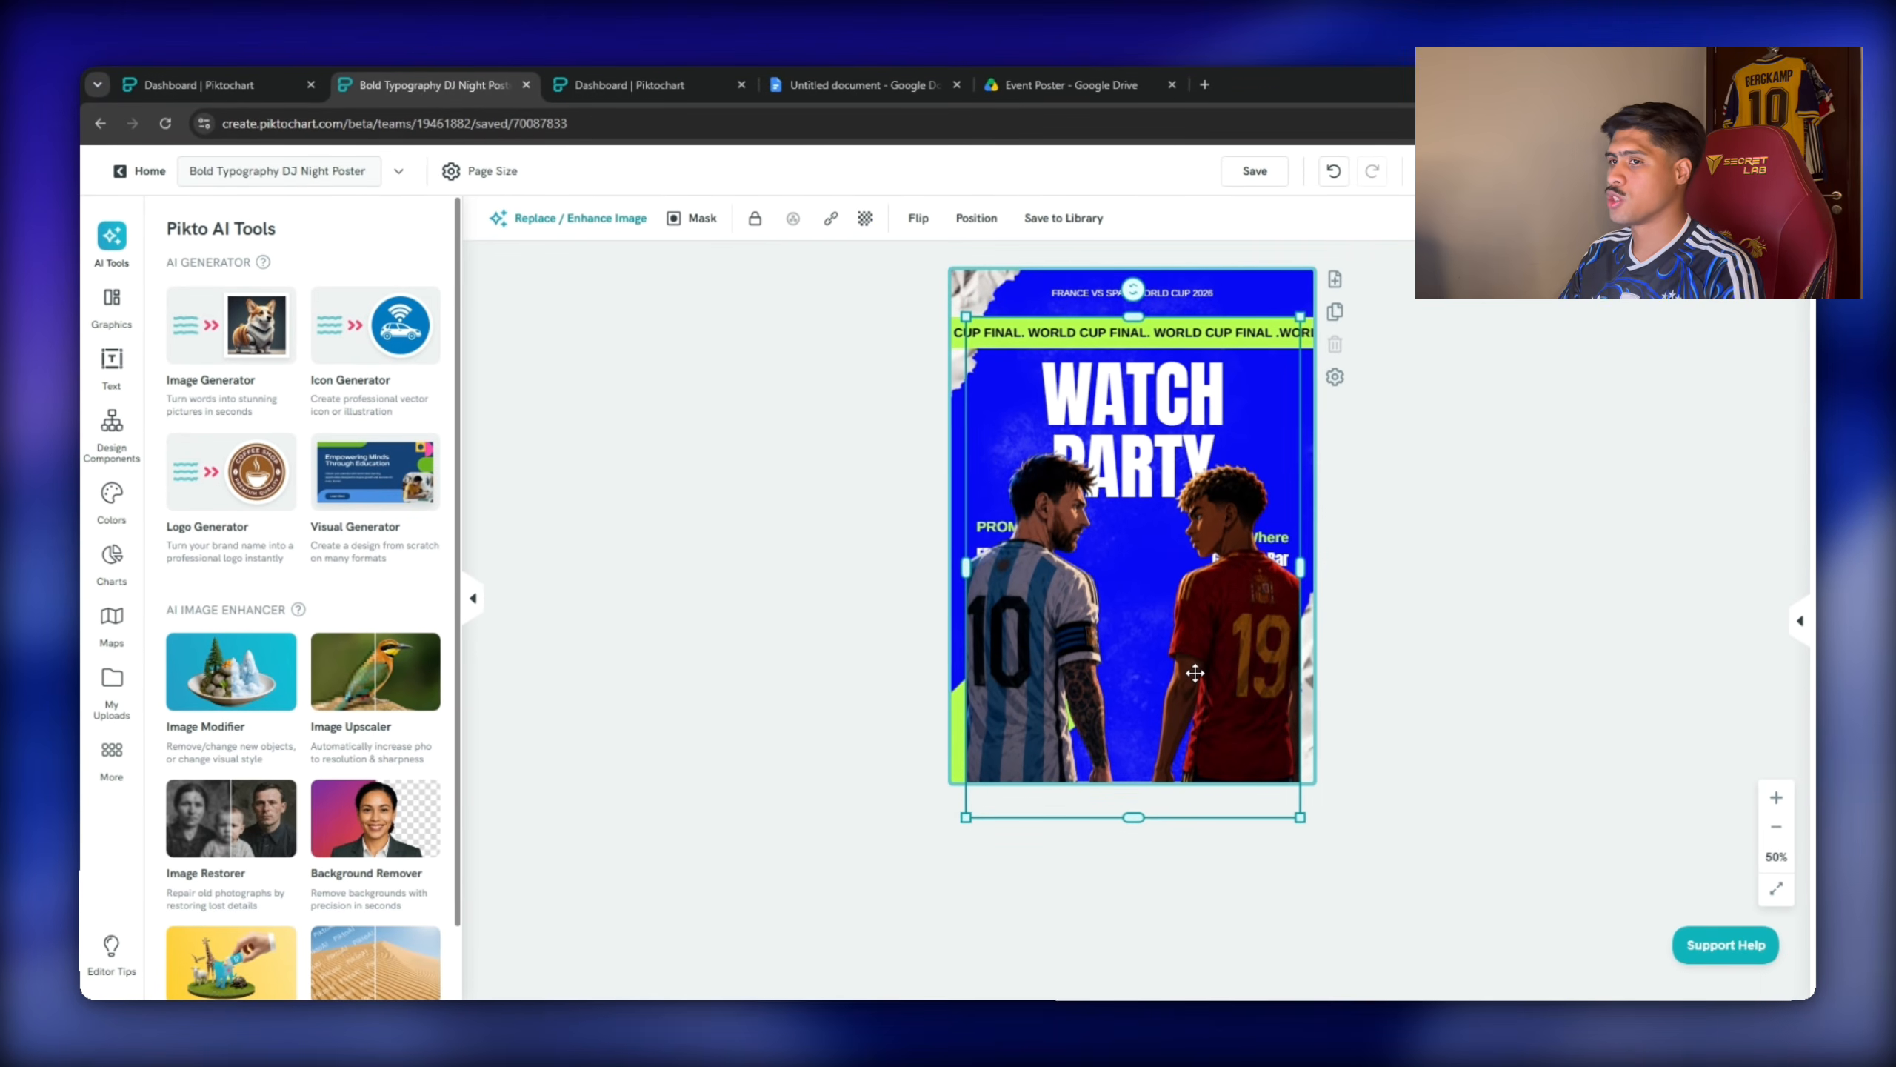
pyautogui.press('Delete')
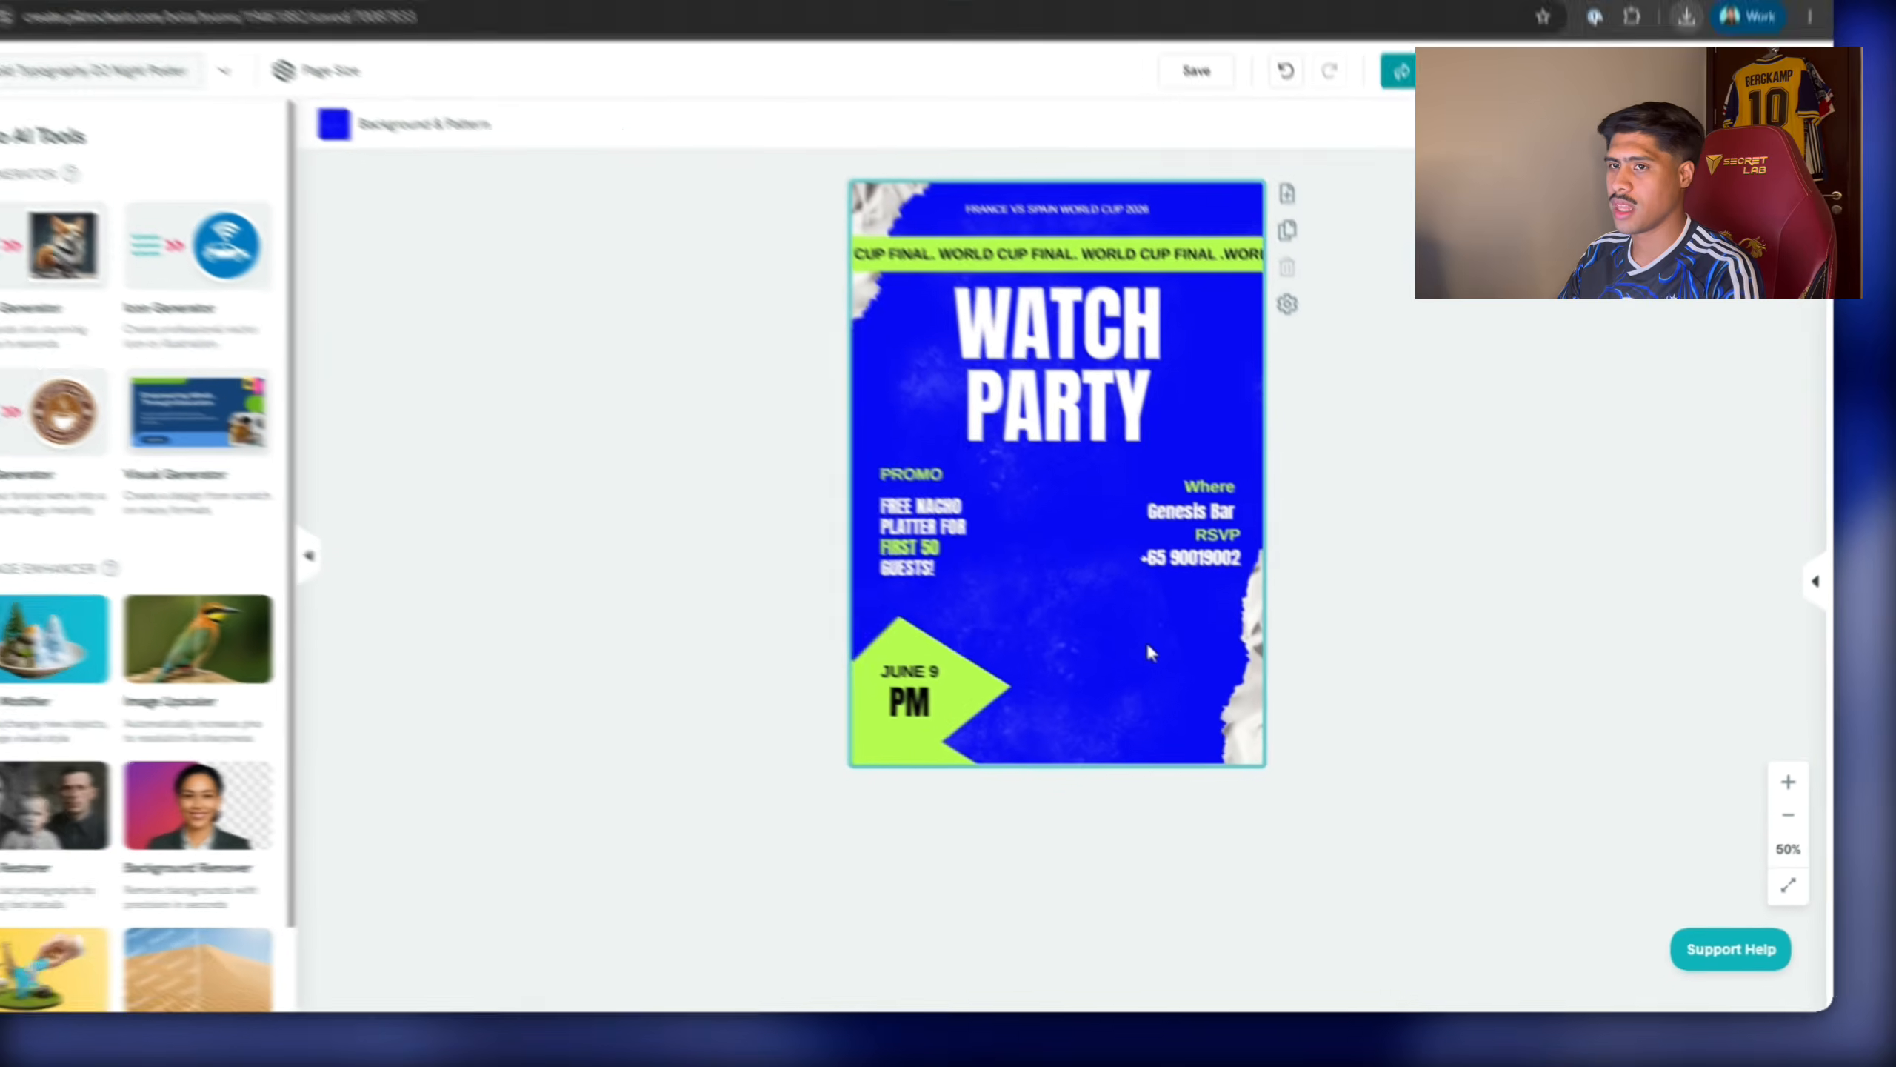
# Place the original players image from uploads, stretch it over the whole poster, and send it to back.
pyautogui.click(112, 302)
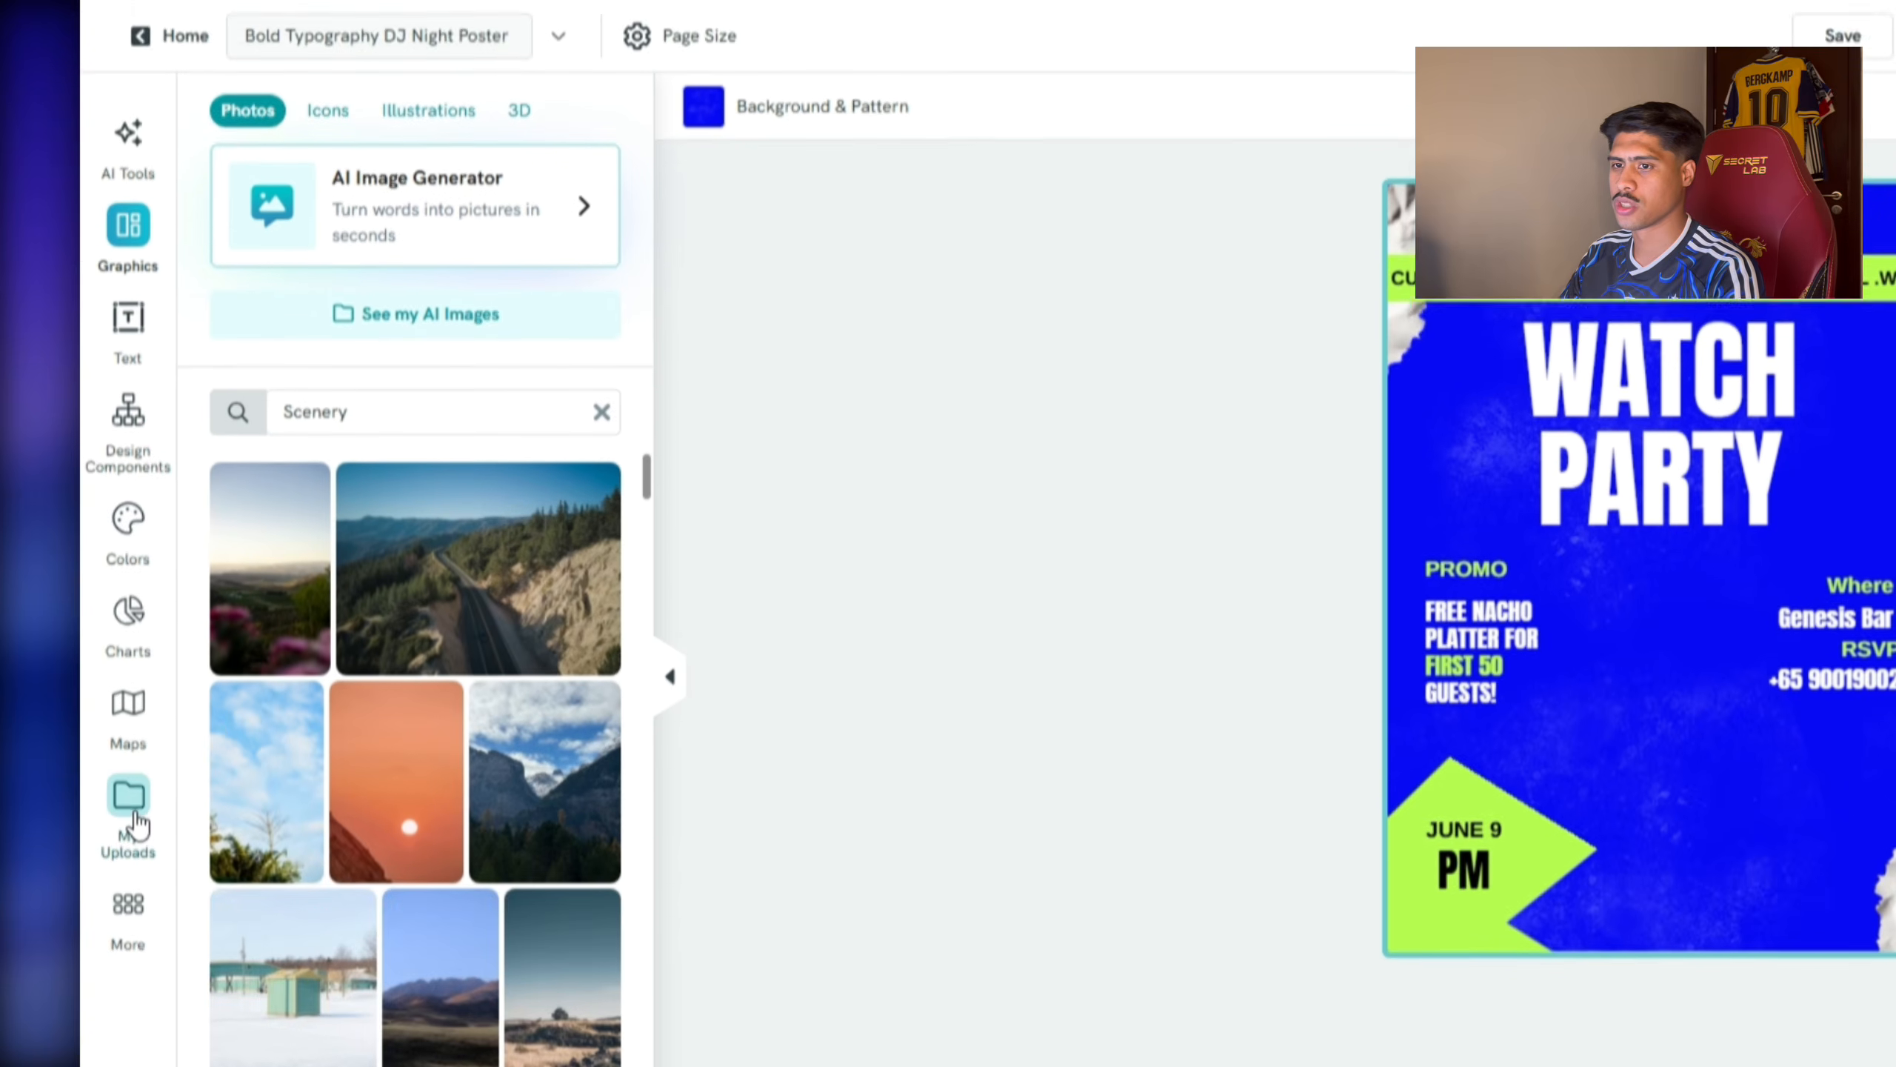
pyautogui.click(126, 985)
pyautogui.moveTo(239, 446); pyautogui.dragTo(1462, 185)
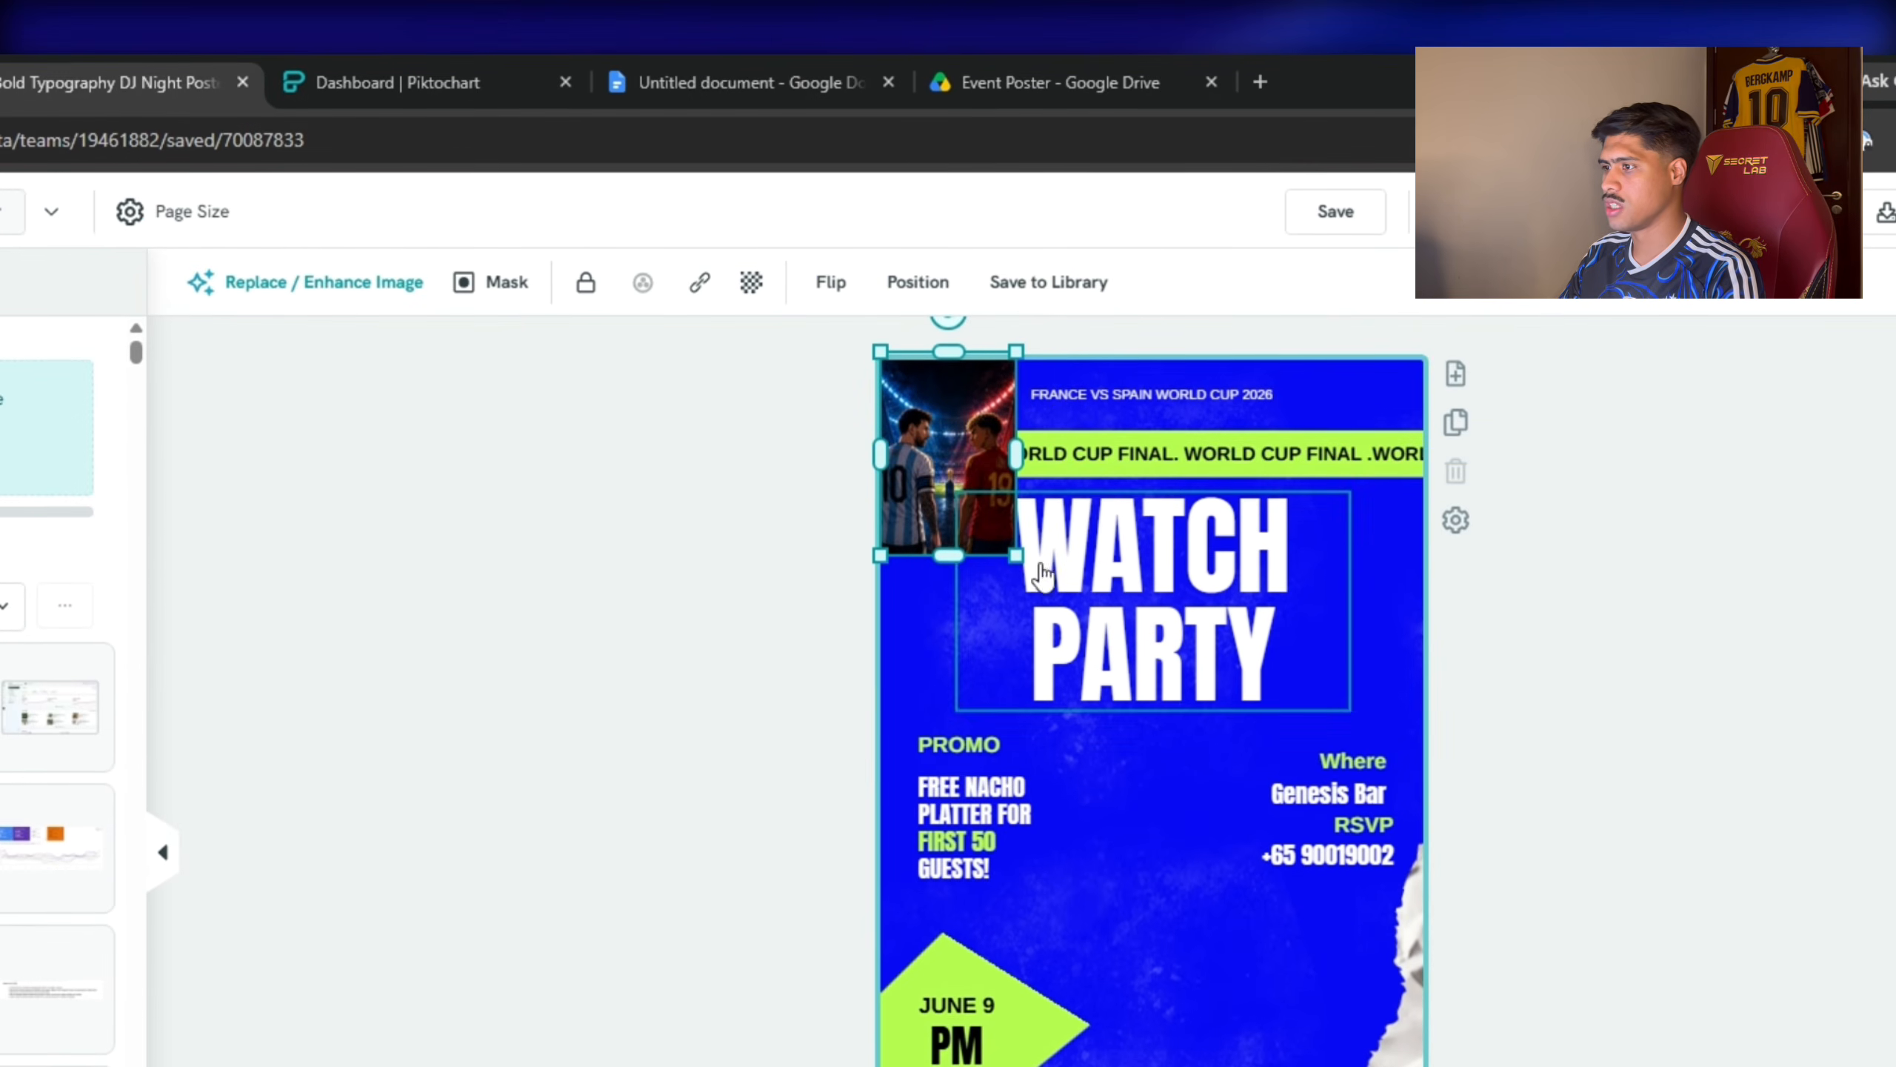
pyautogui.rightClick(987, 525)
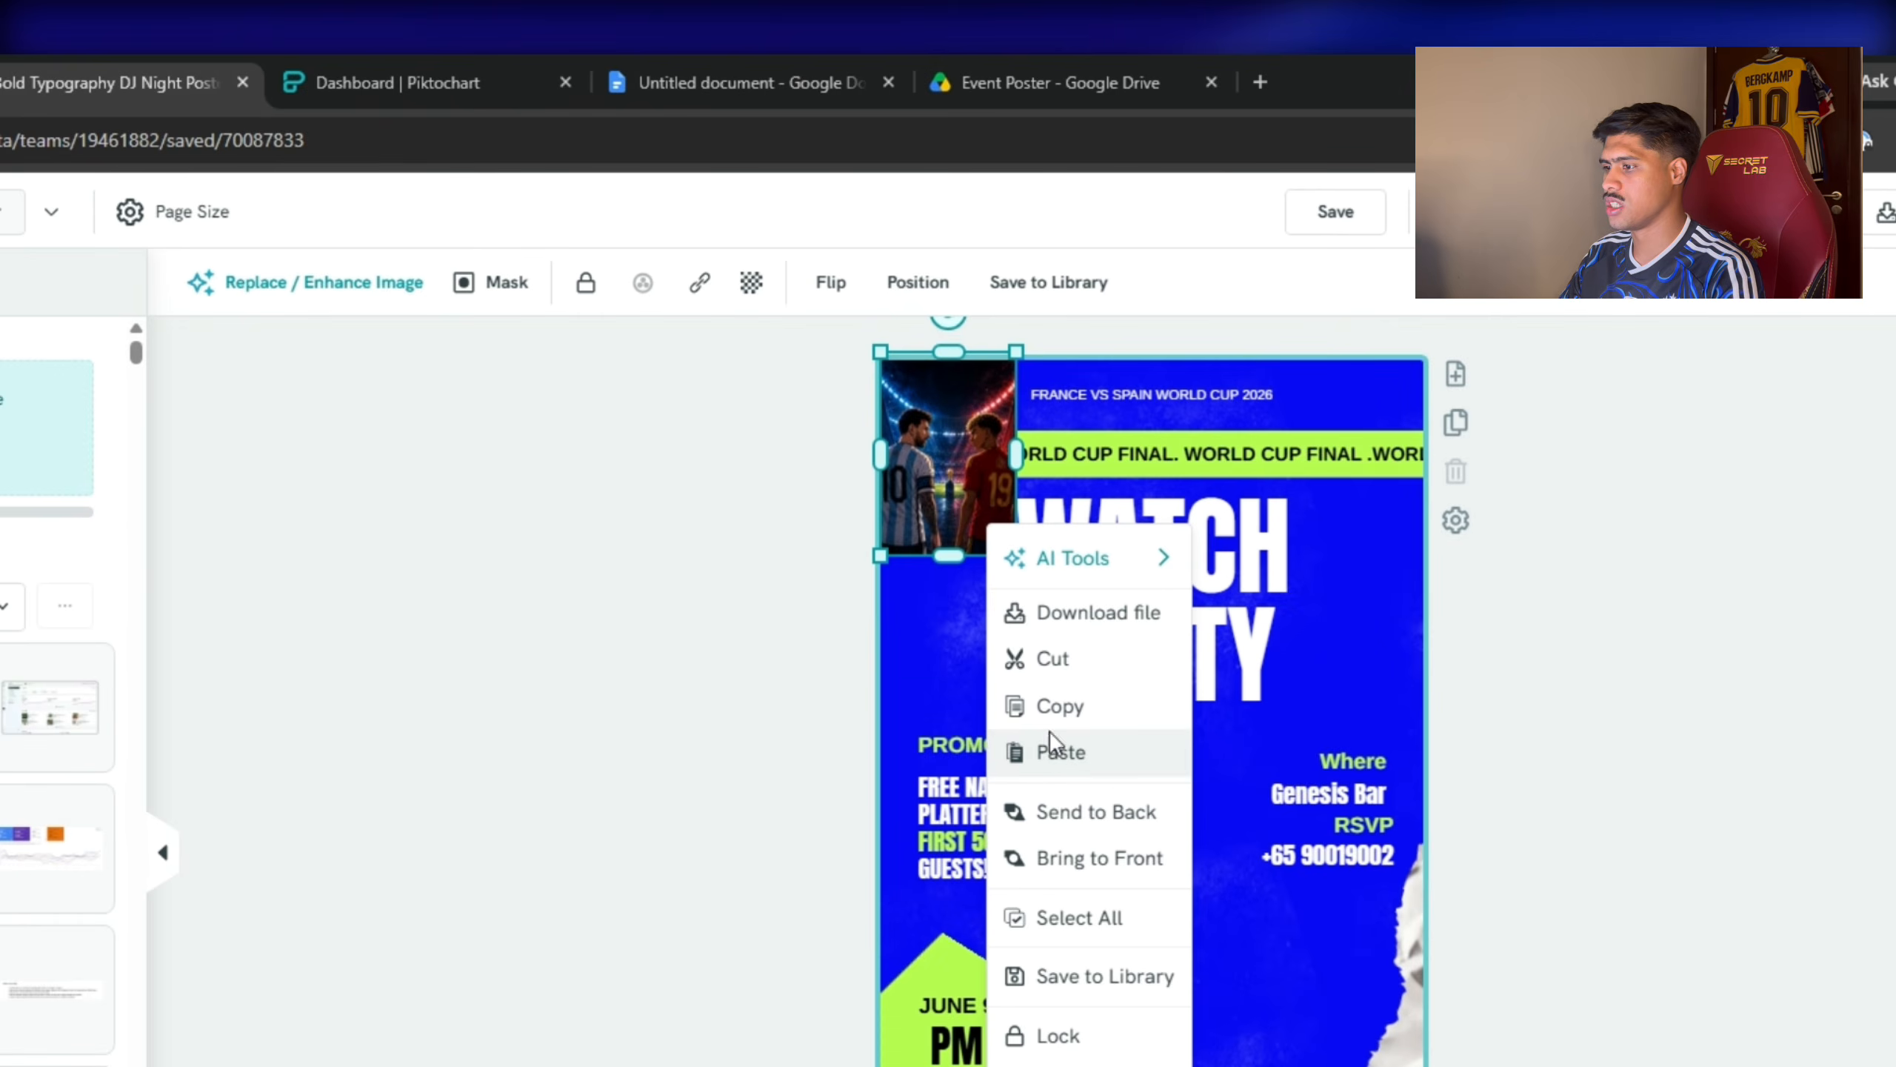
pyautogui.click(965, 552)
pyautogui.moveTo(1016, 555); pyautogui.dragTo(1323, 779)
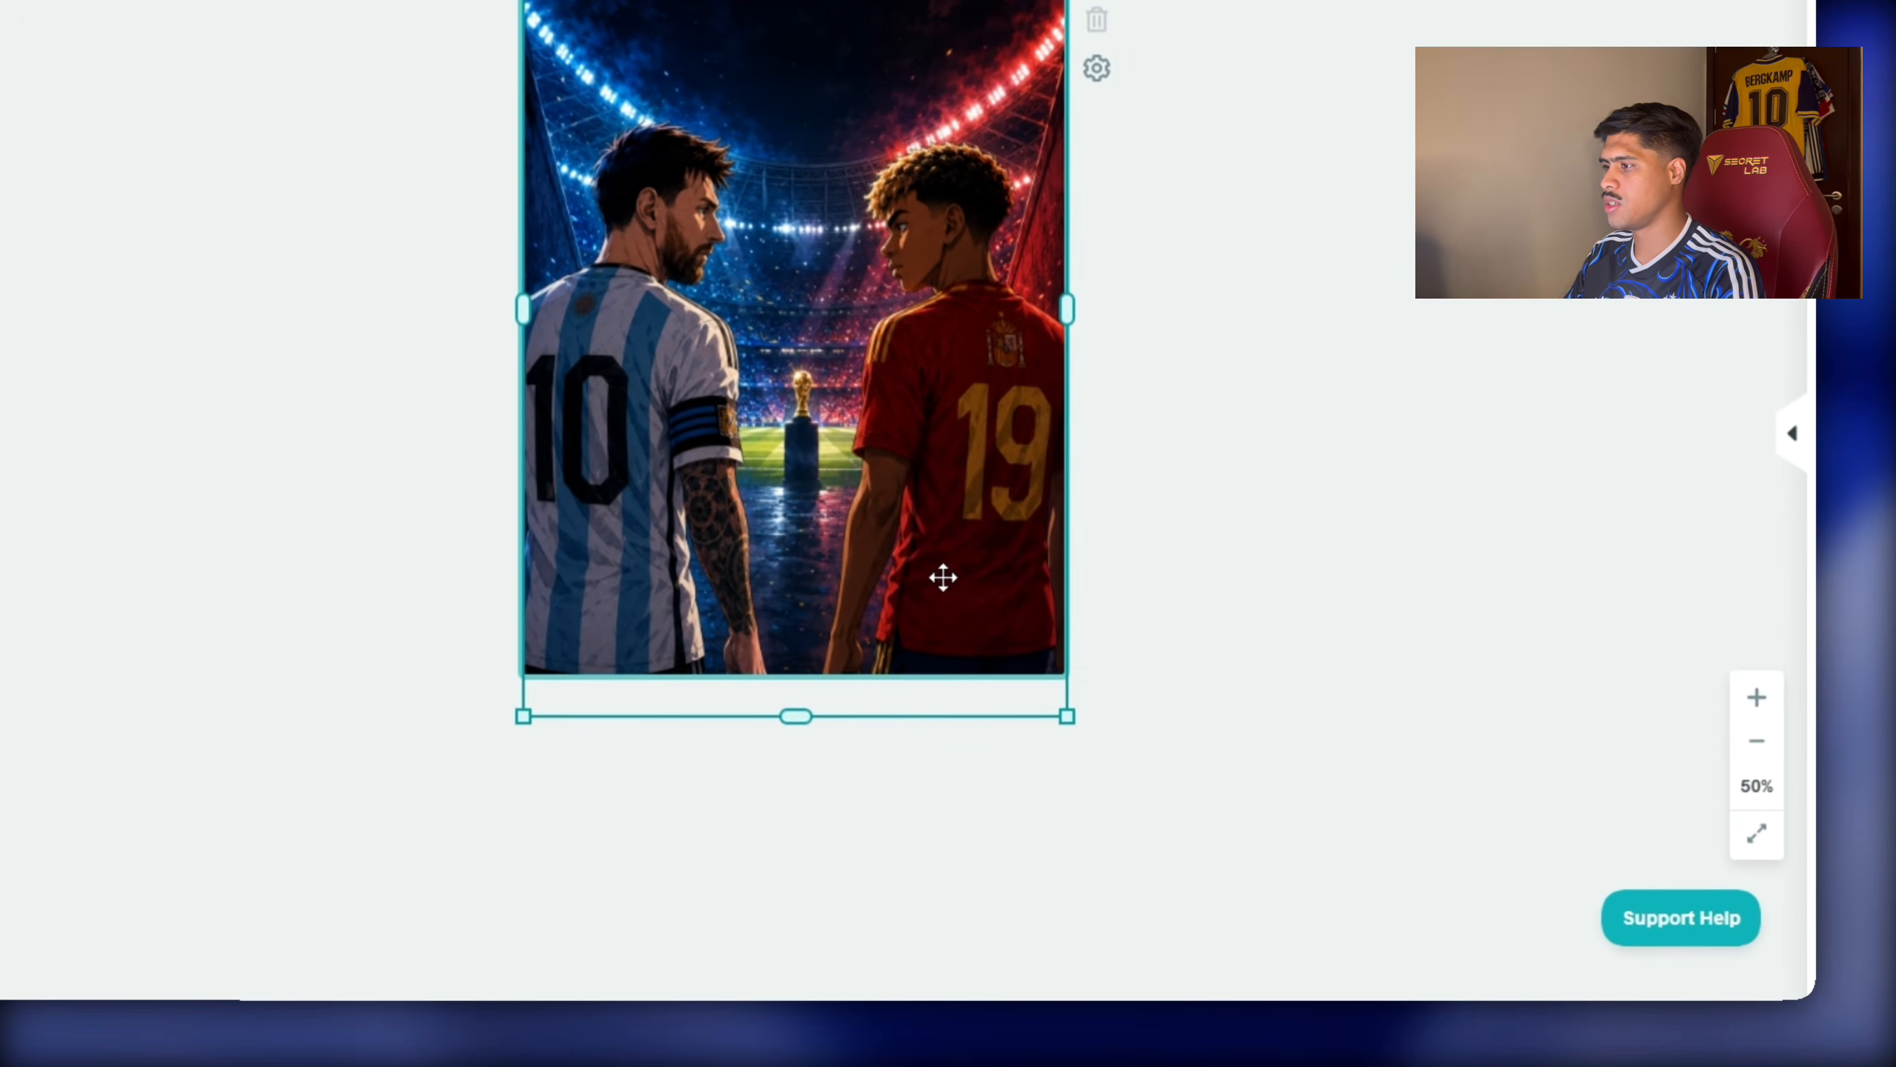
pyautogui.rightClick(941, 575)
pyautogui.click(1049, 124)
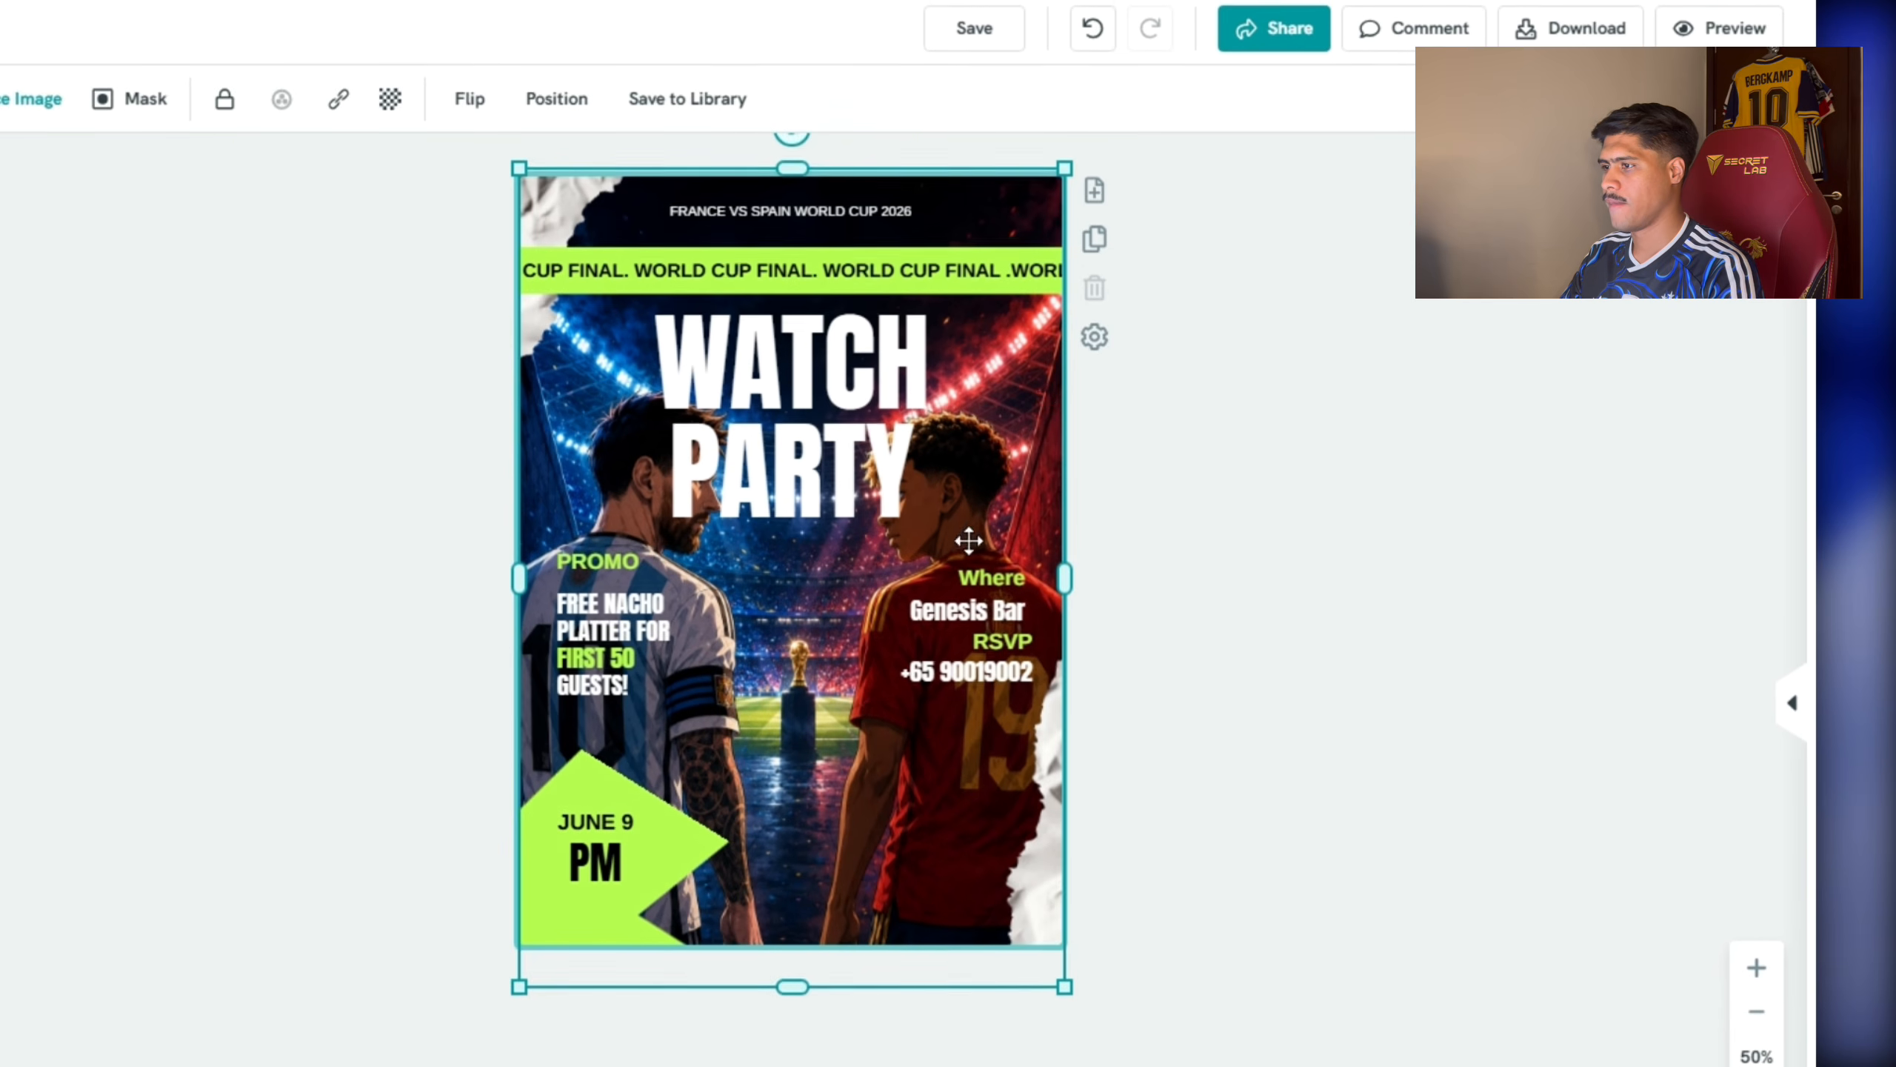
pyautogui.click(776, 480)
pyautogui.click(569, 428)
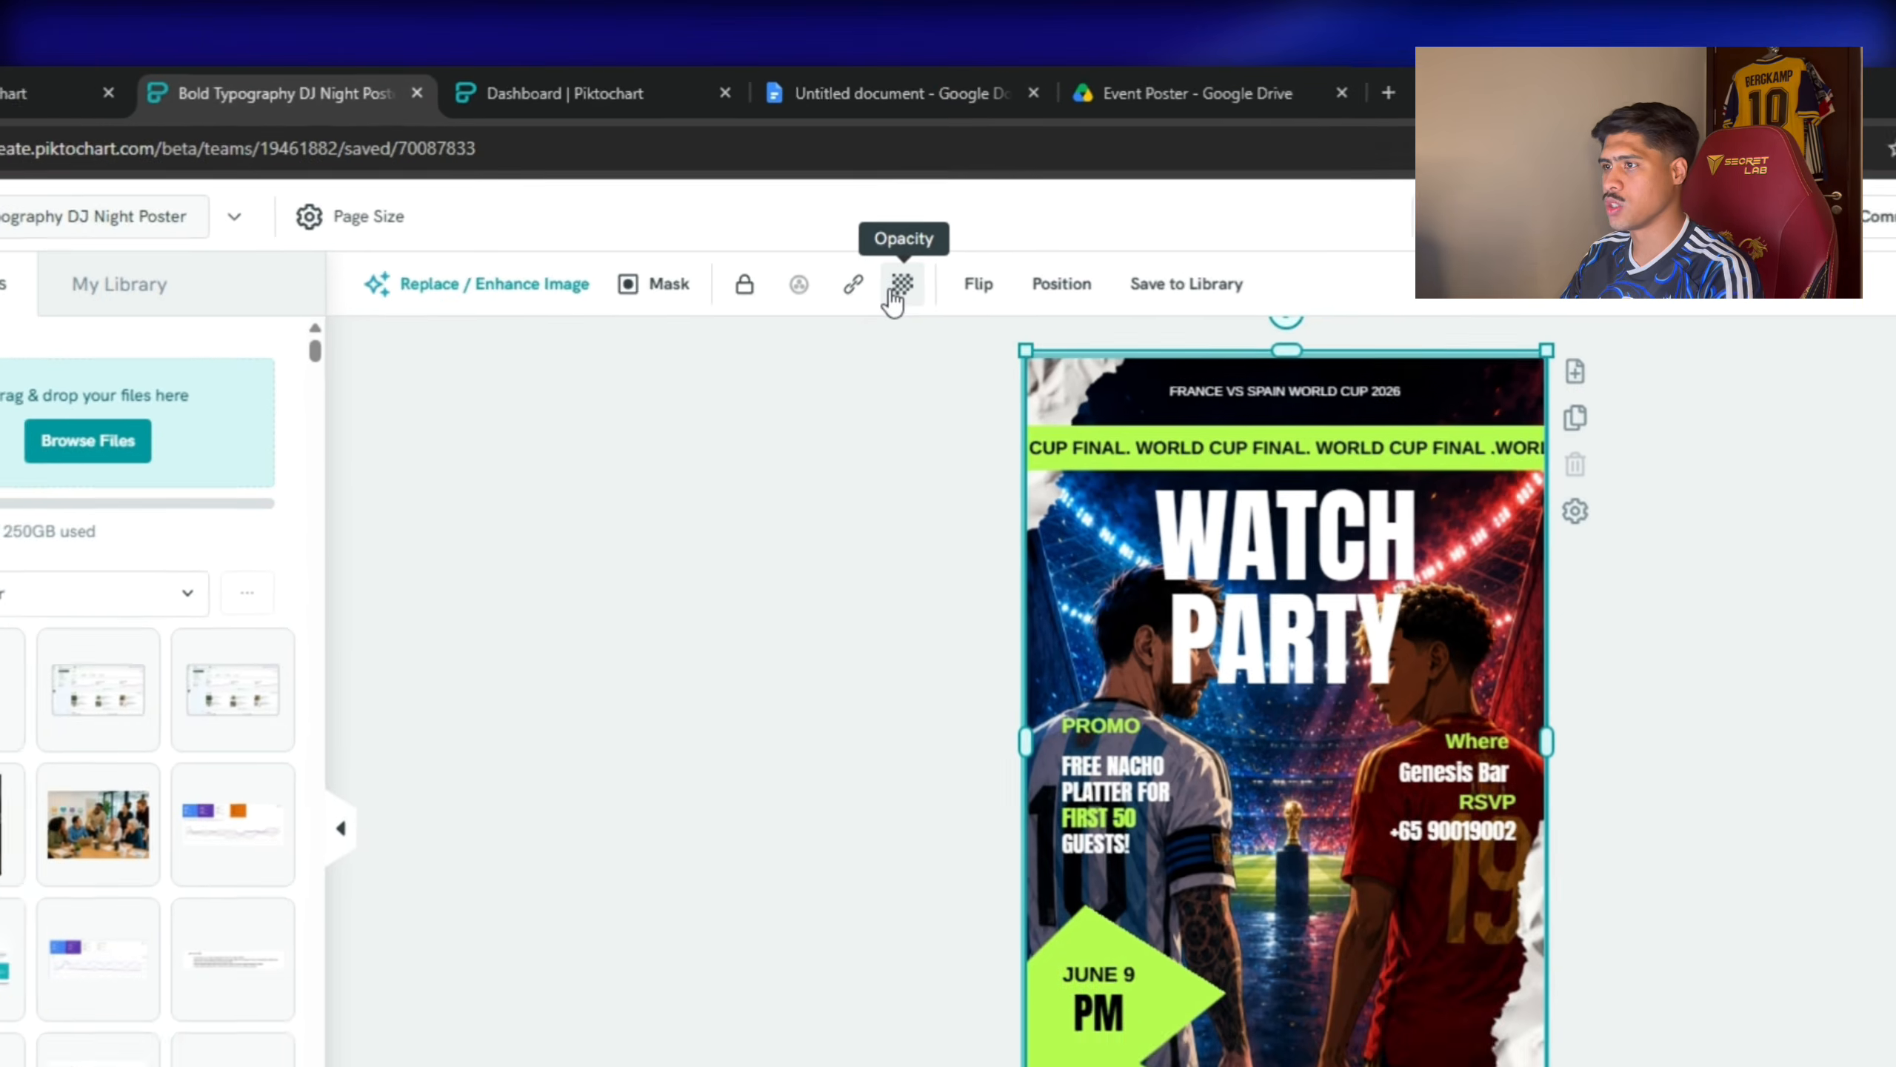
# Fade the players background image to about 55% opacity.
pyautogui.click(865, 218)
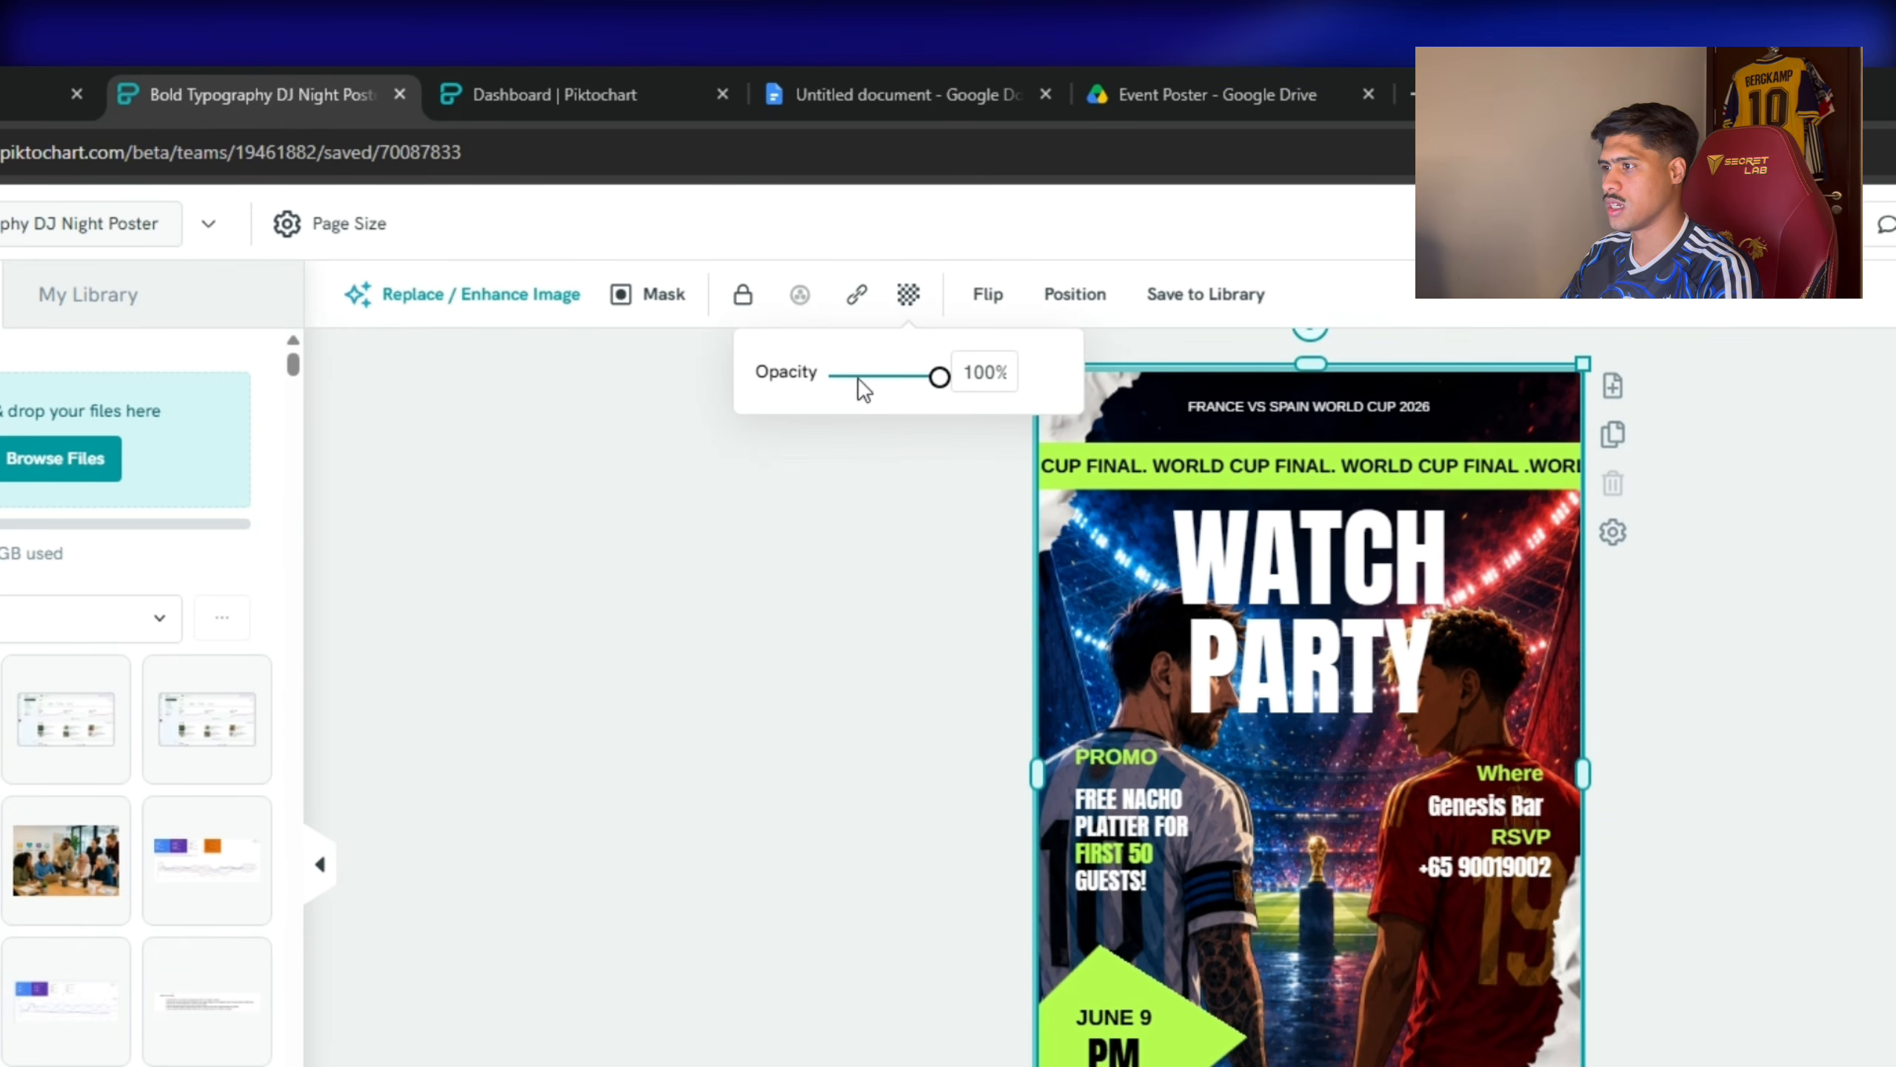
pyautogui.moveTo(862, 388); pyautogui.dragTo(906, 386)
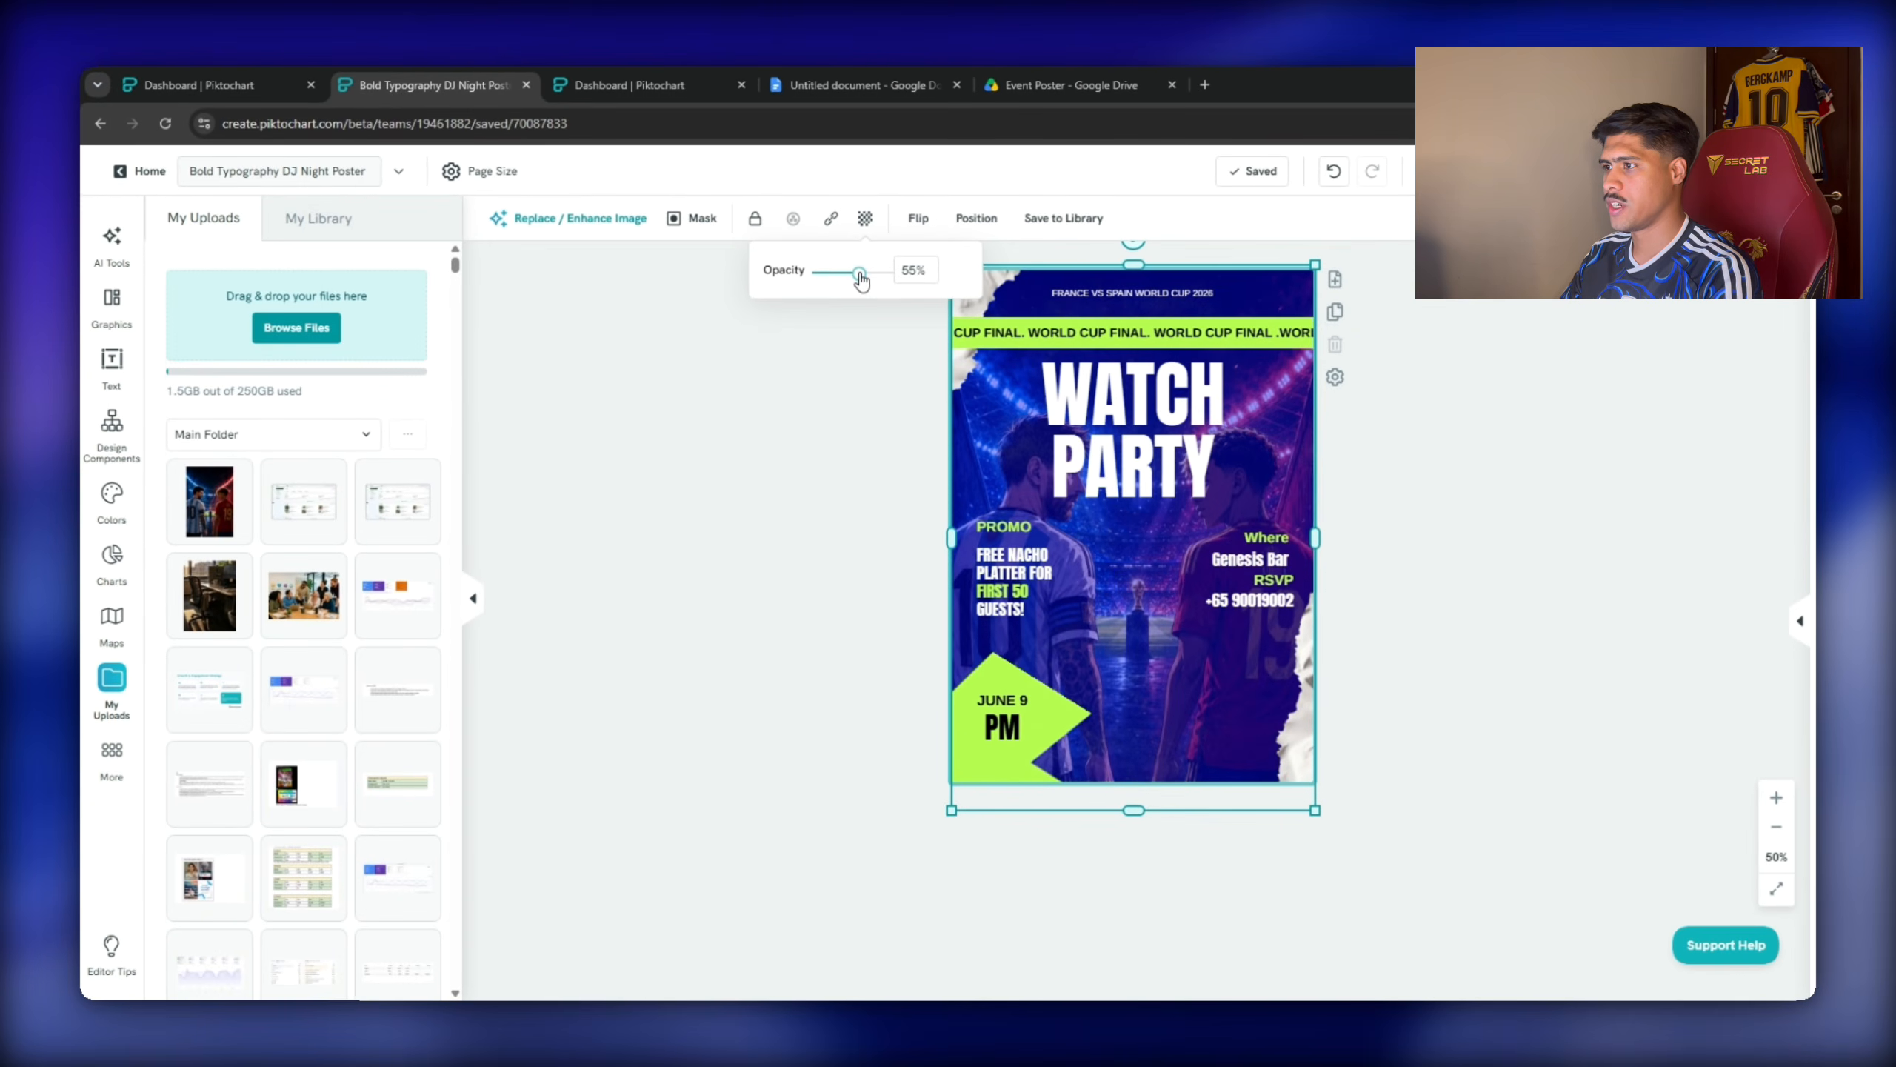
pyautogui.moveTo(862, 278); pyautogui.dragTo(855, 278)
pyautogui.click(992, 394)
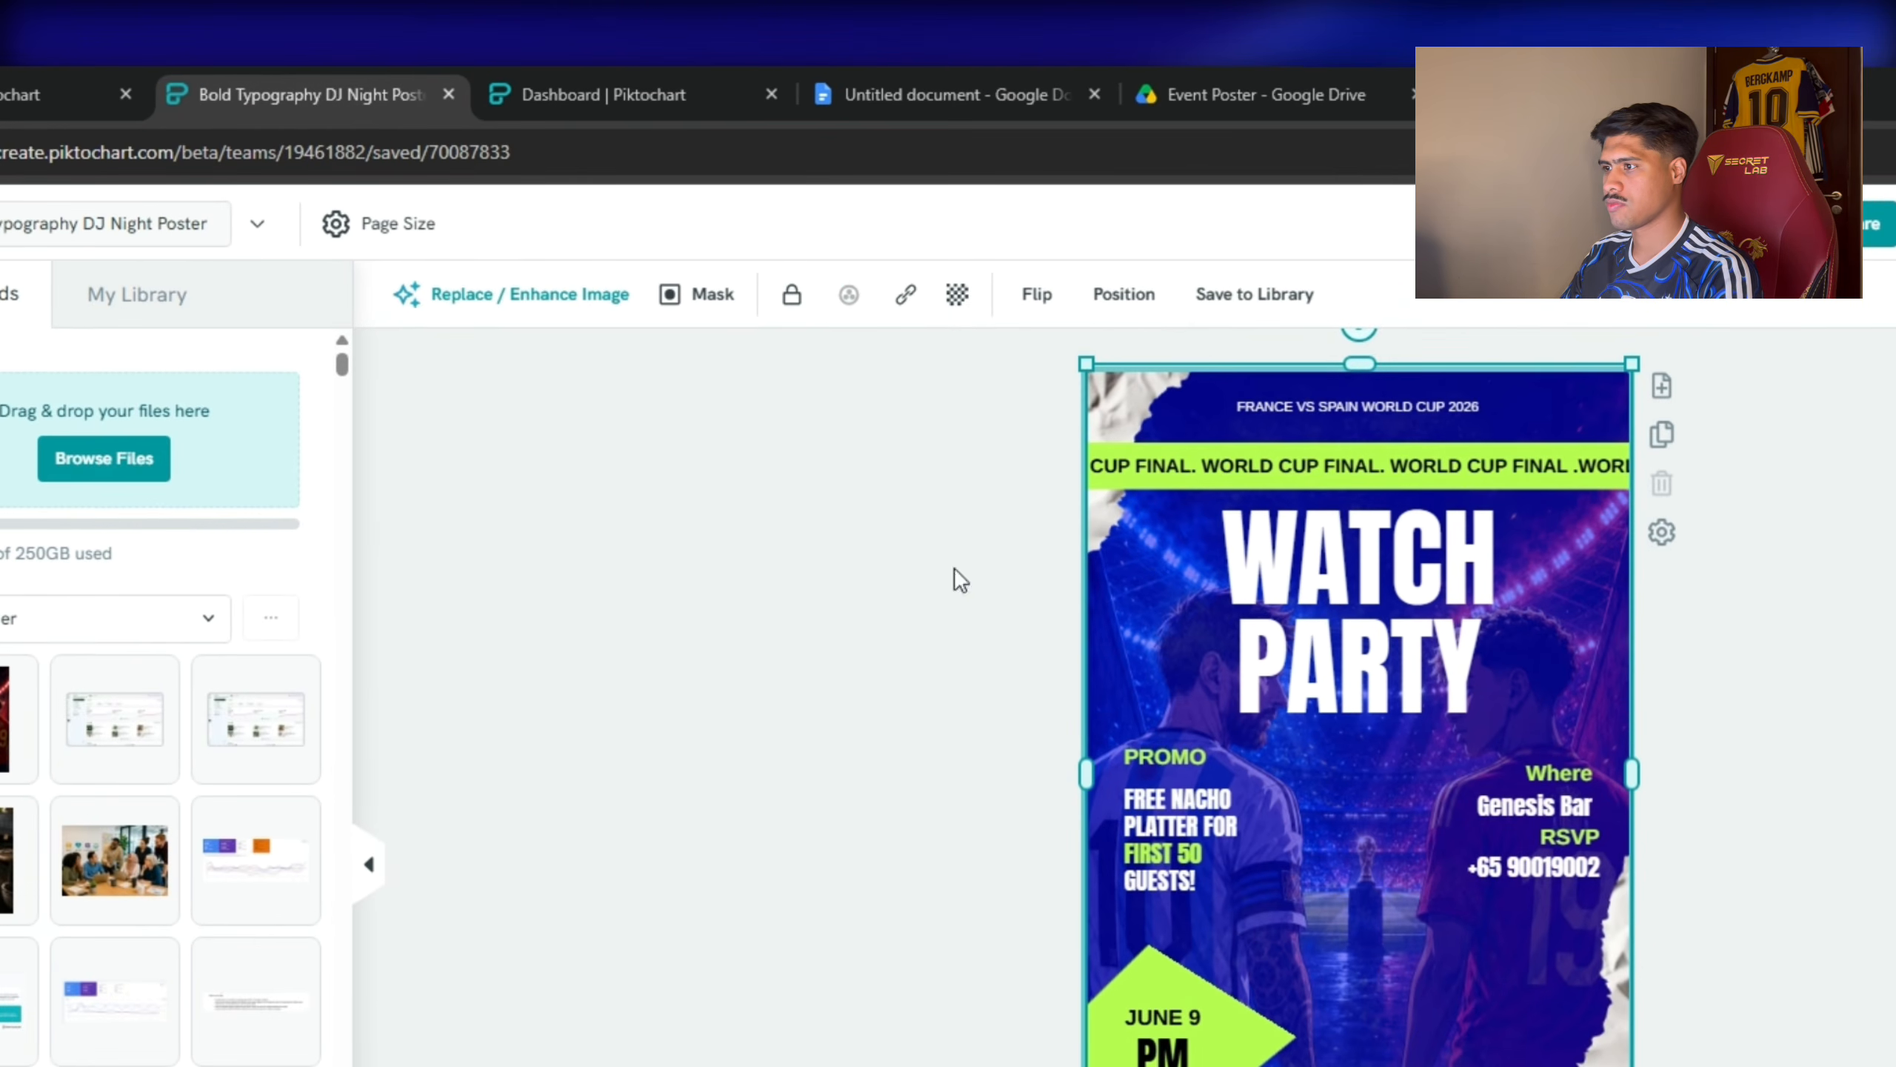
# Set the poster's page background colour to black.
pyautogui.click(961, 580)
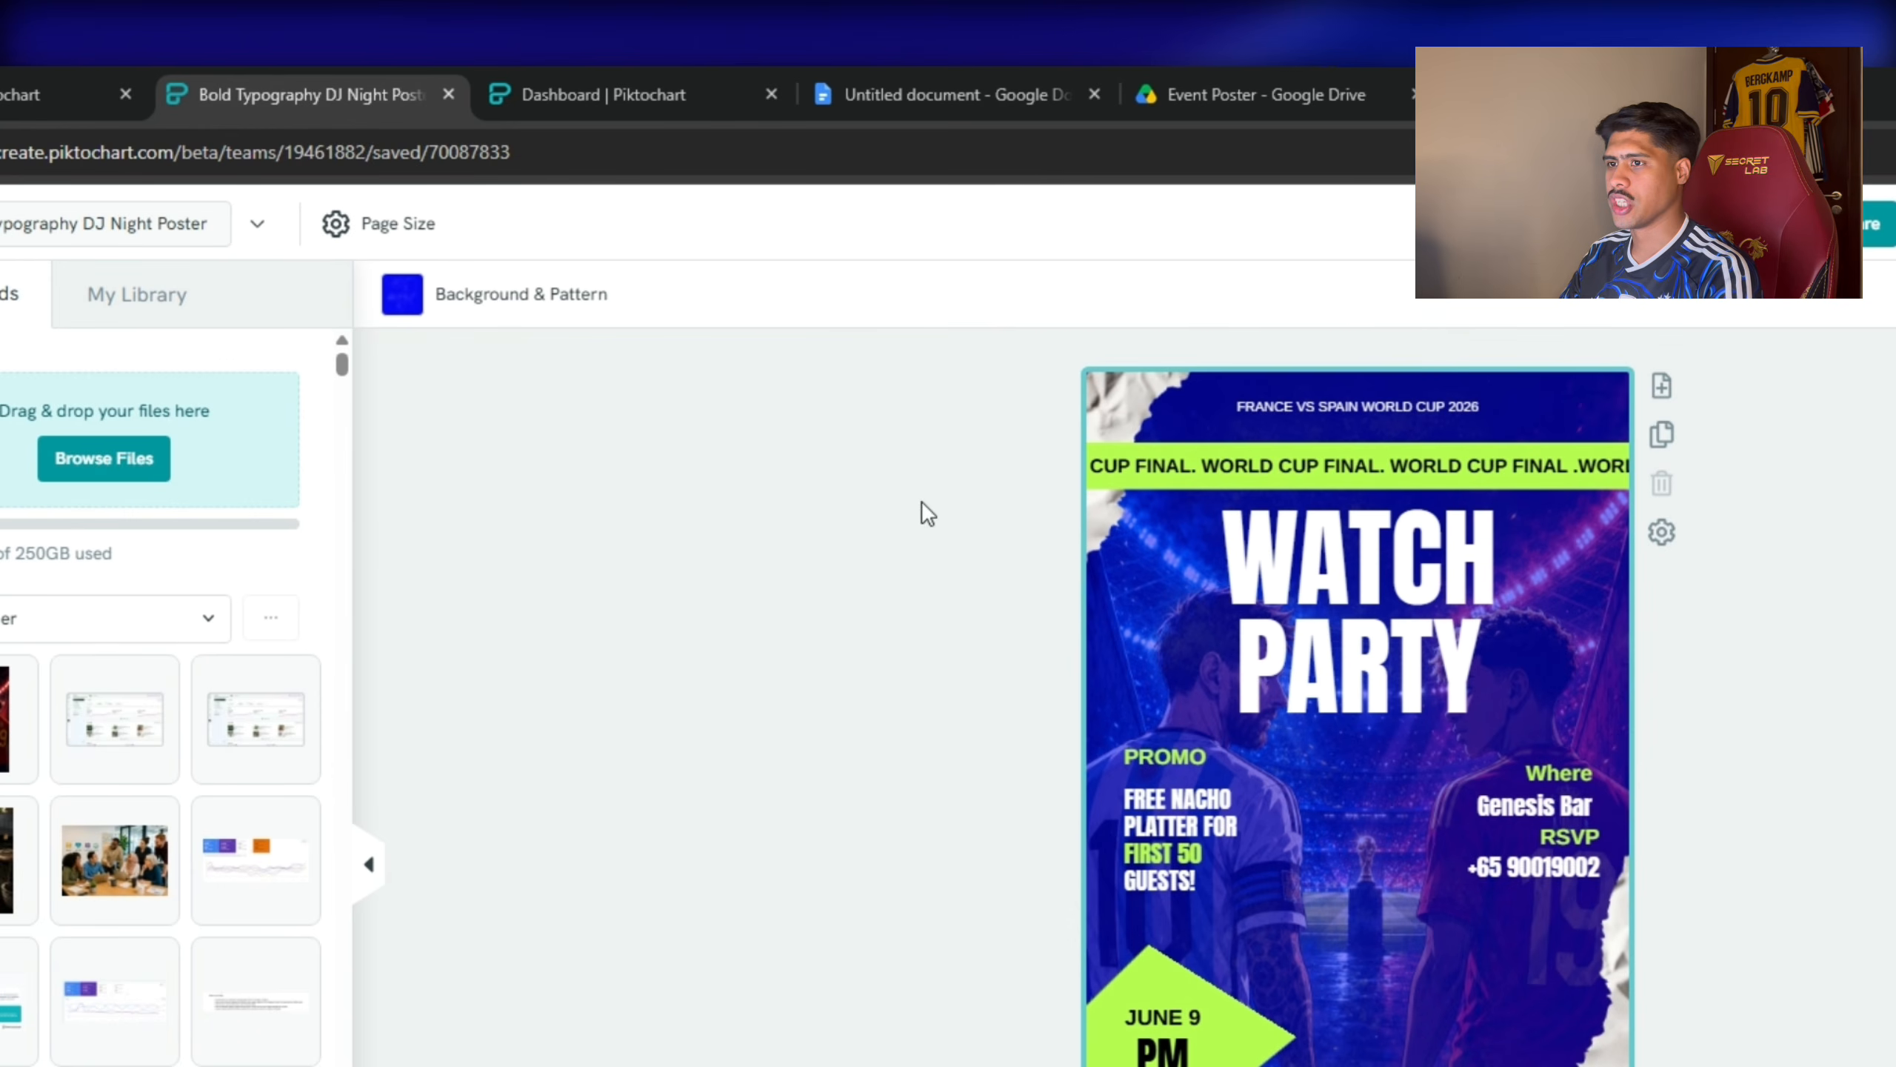
pyautogui.click(402, 293)
pyautogui.click(523, 636)
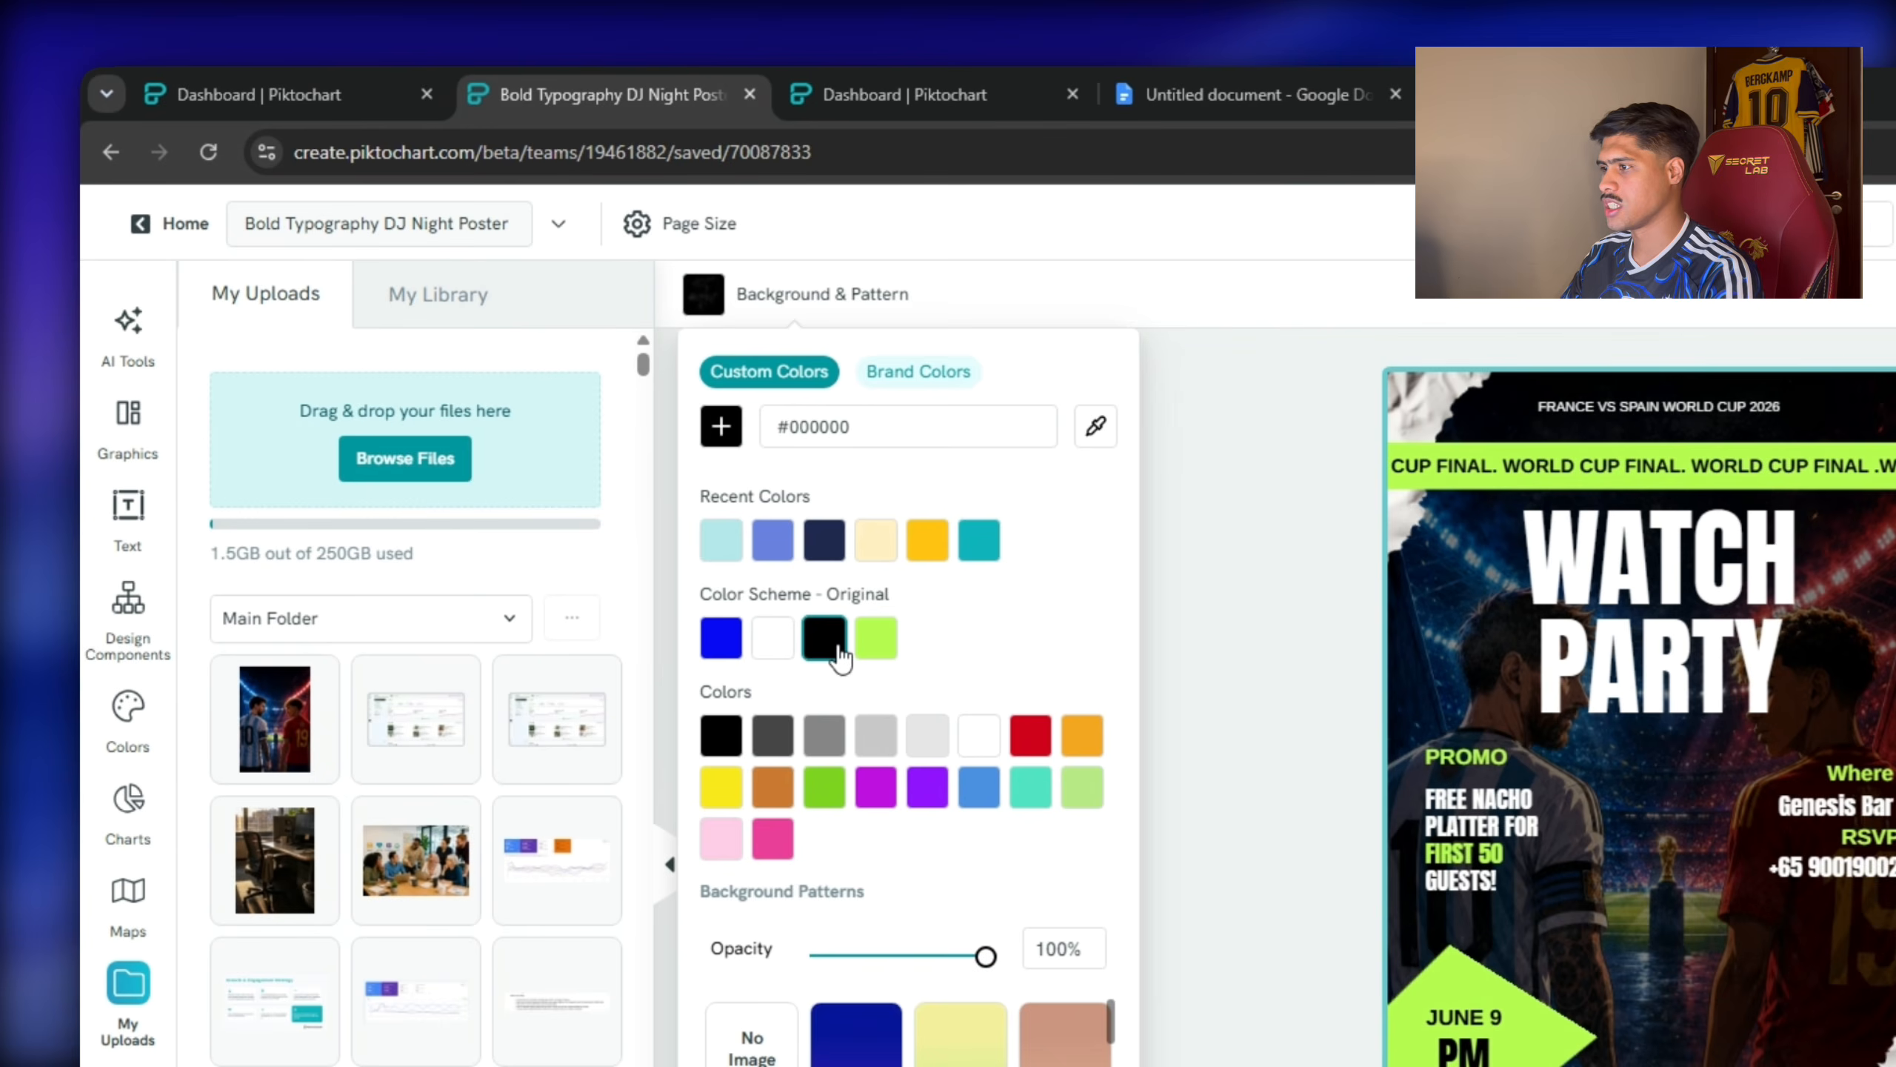
pyautogui.click(1276, 675)
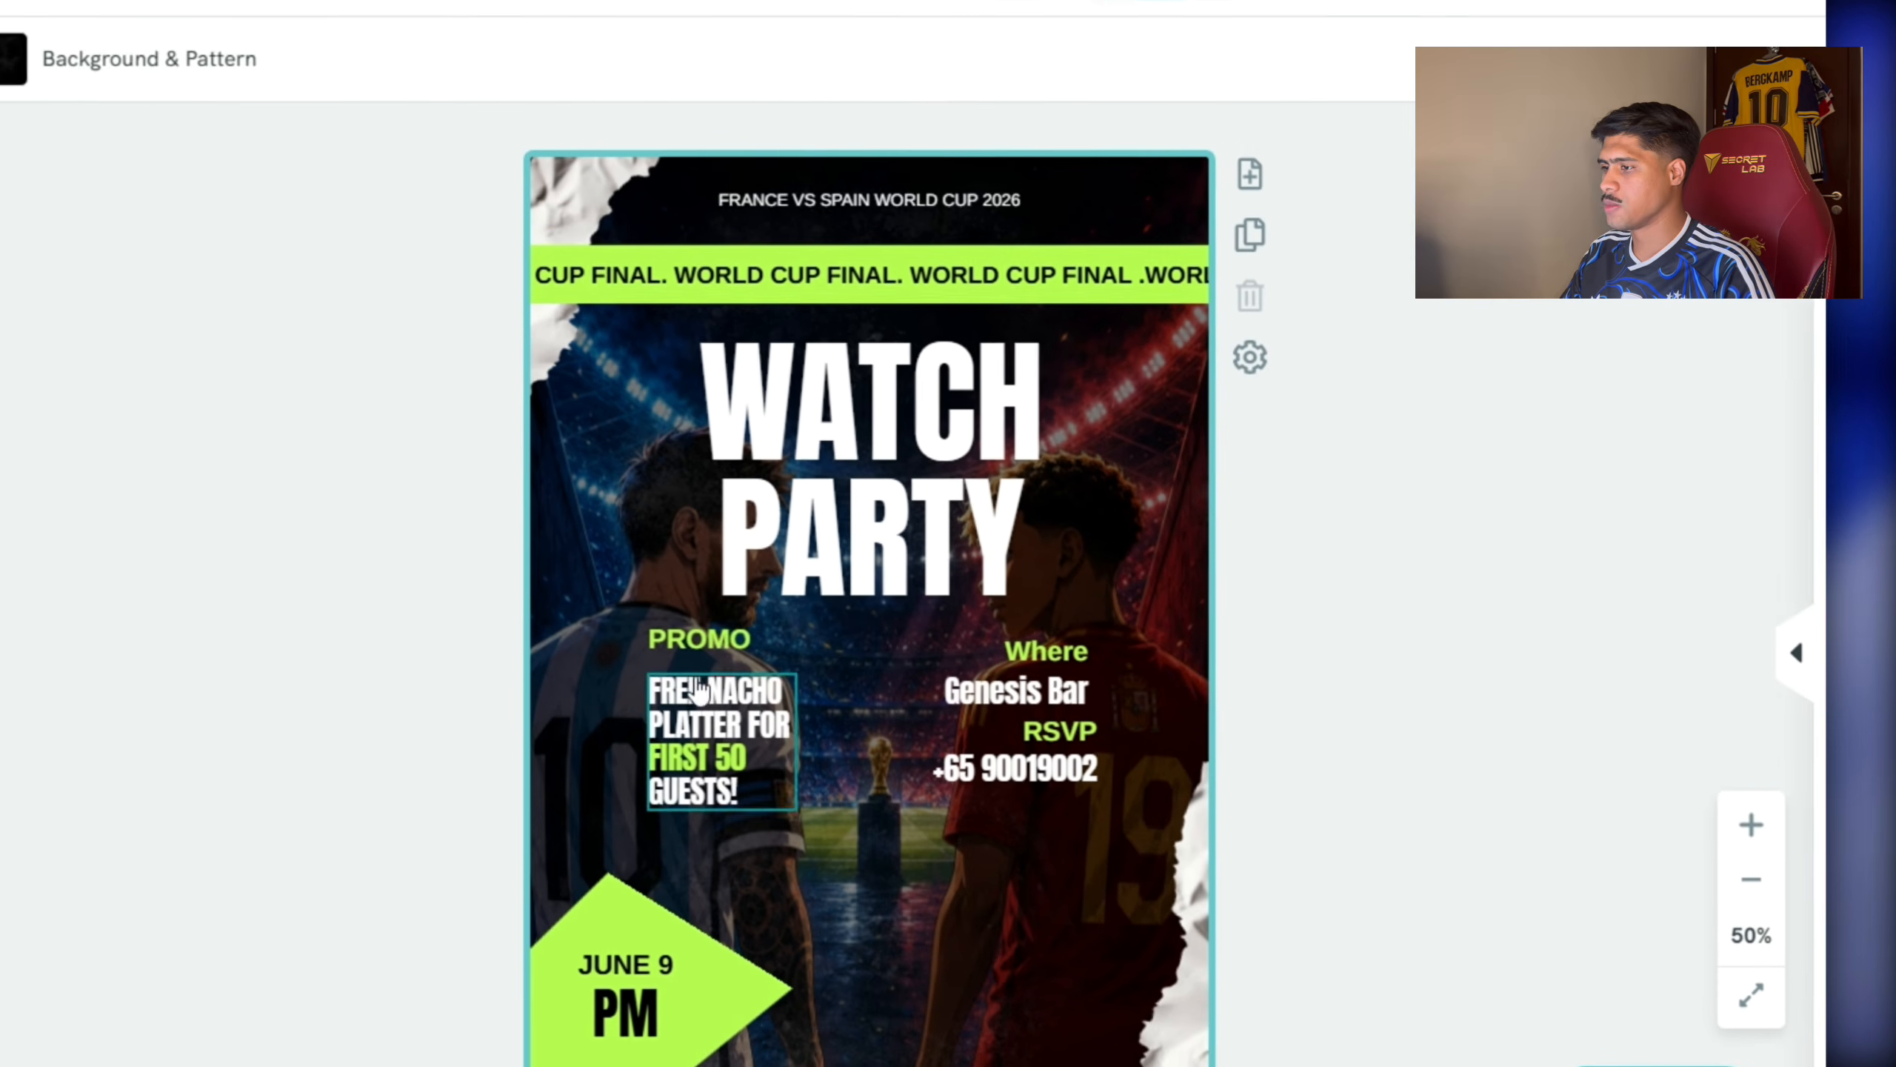
# Move the PROMO heading and nacho platter text slightly lower.
pyautogui.click(1472, 800)
pyautogui.keyDown('shift'); pyautogui.click(694, 643); pyautogui.keyUp('shift')
pyautogui.moveTo(709, 729); pyautogui.dragTo(709, 763)
# Move the Where/Genesis Bar/RSVP block lower, then change the header to ARGENTINA and the time to 10PM.
pyautogui.click(1038, 687)
pyautogui.keyDown('shift'); pyautogui.click(1035, 648); pyautogui.keyUp('shift')
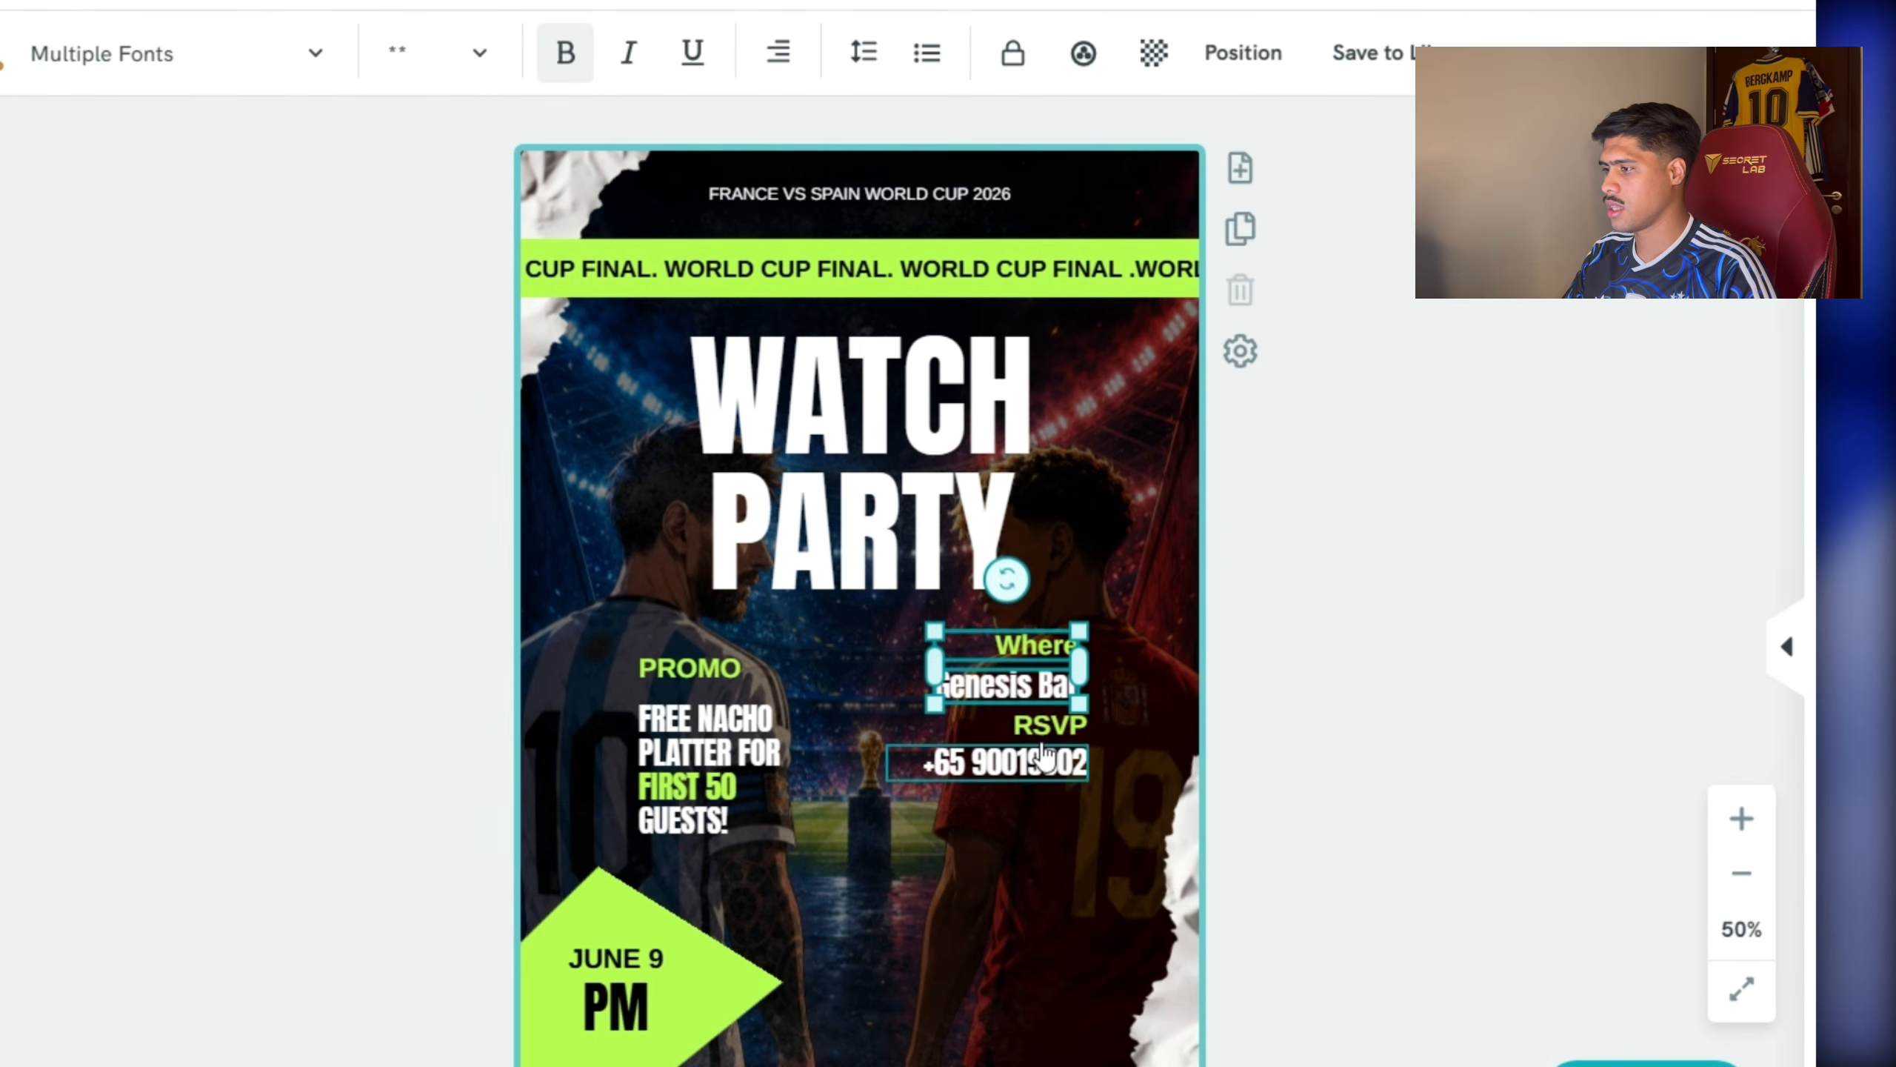
pyautogui.moveTo(1054, 736); pyautogui.dragTo(1054, 759)
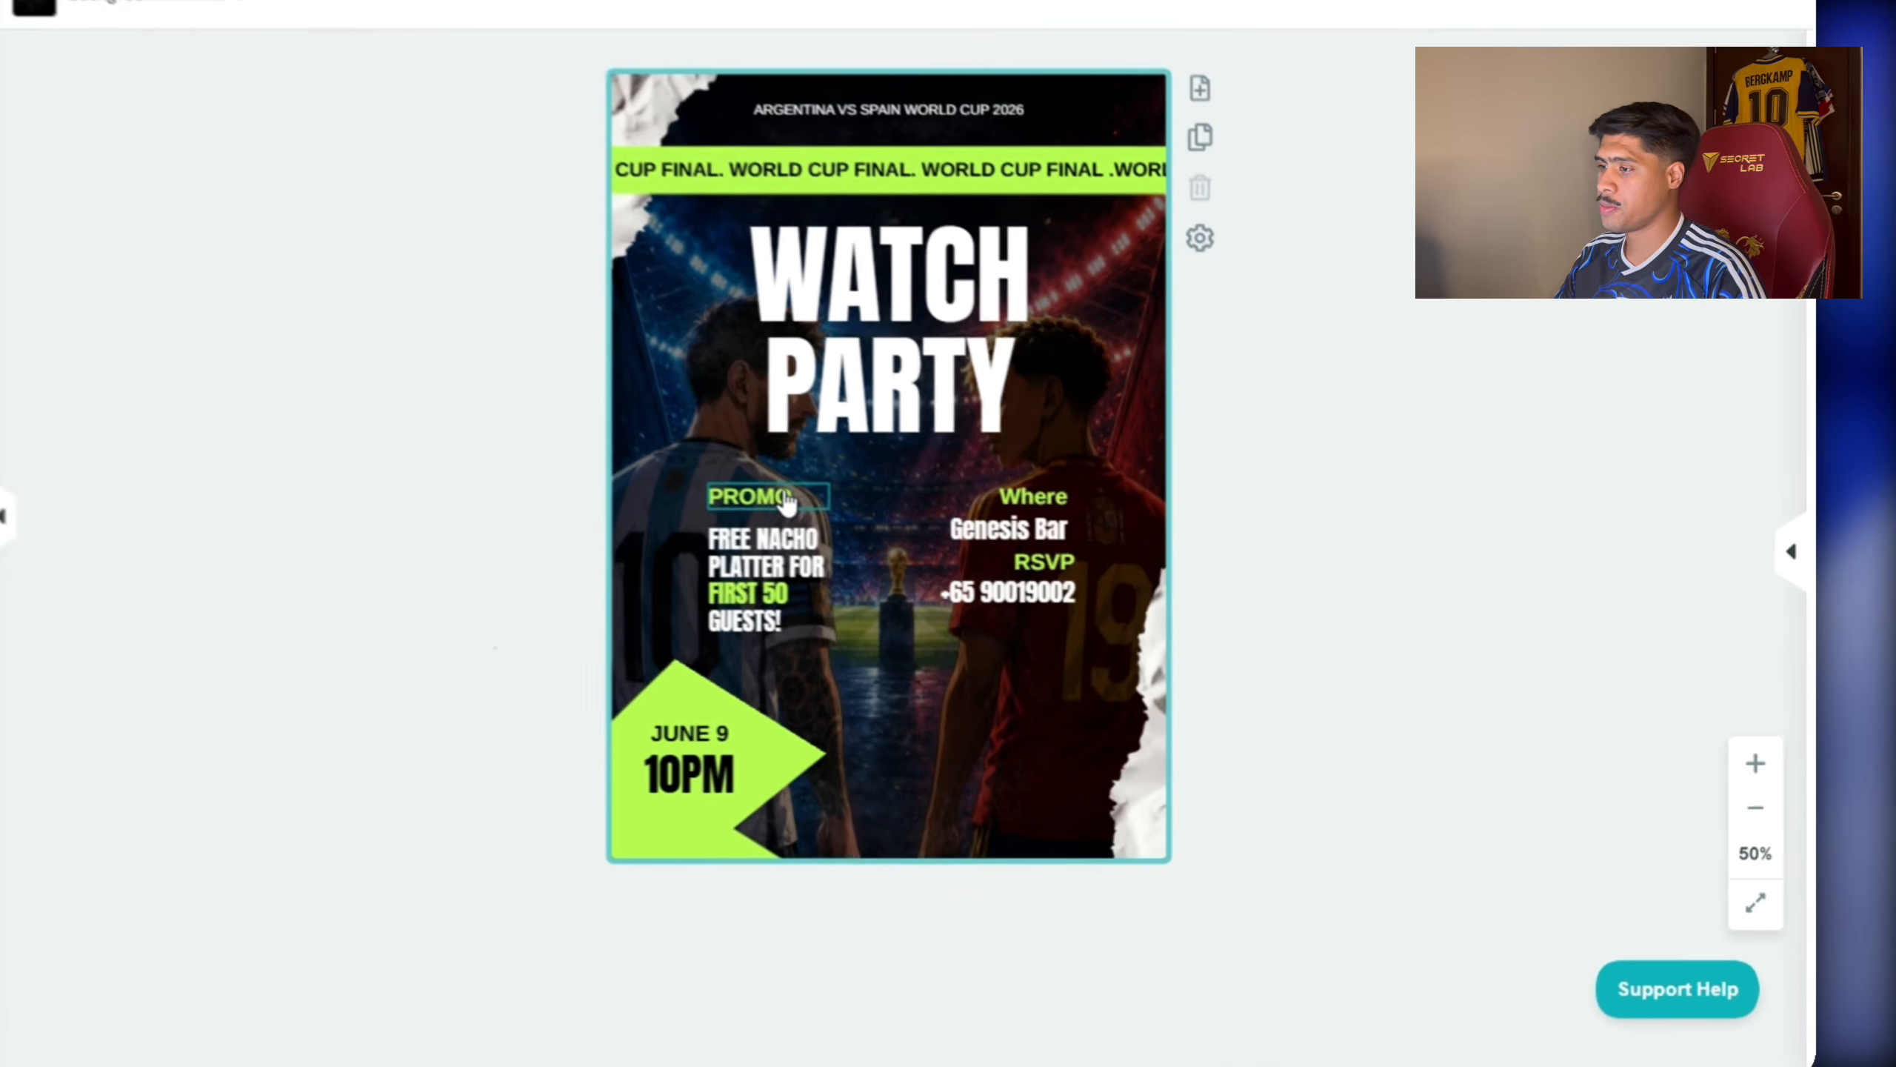
pyautogui.click(1148, 512)
pyautogui.click(998, 539)
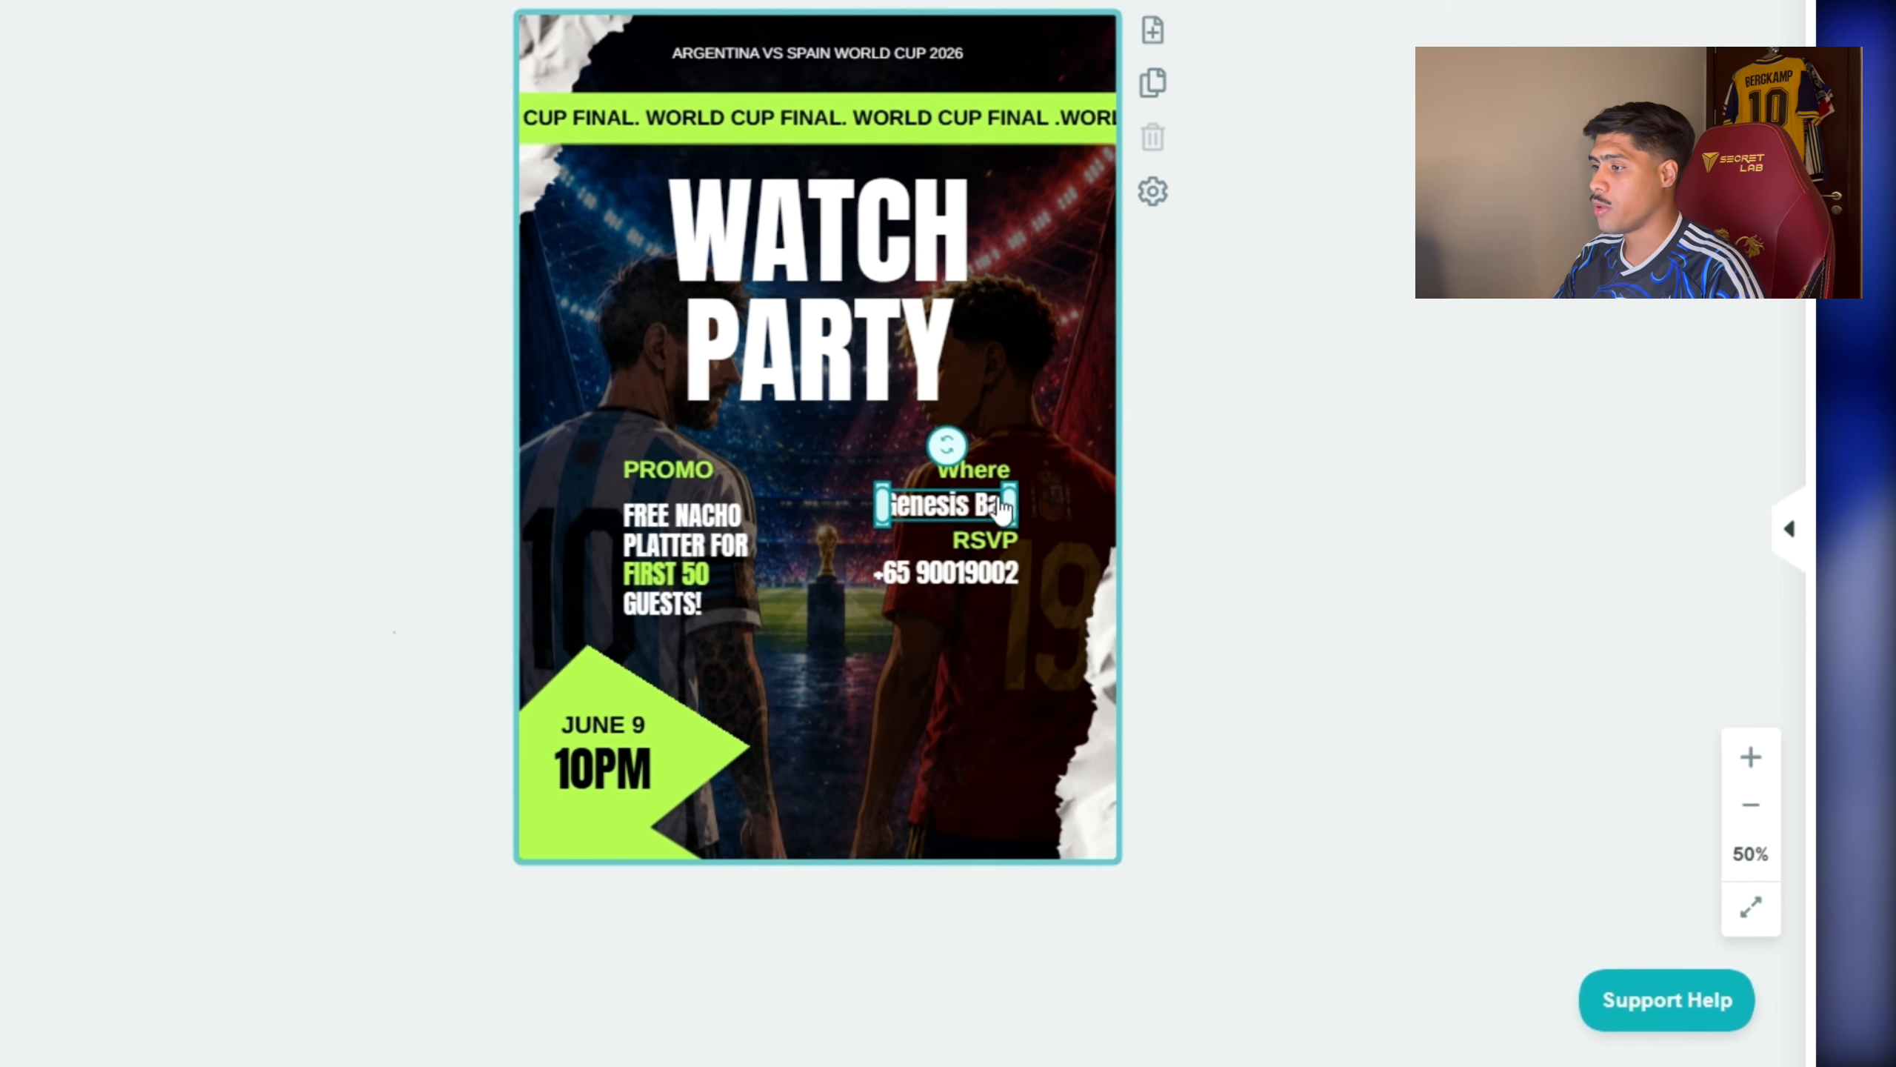